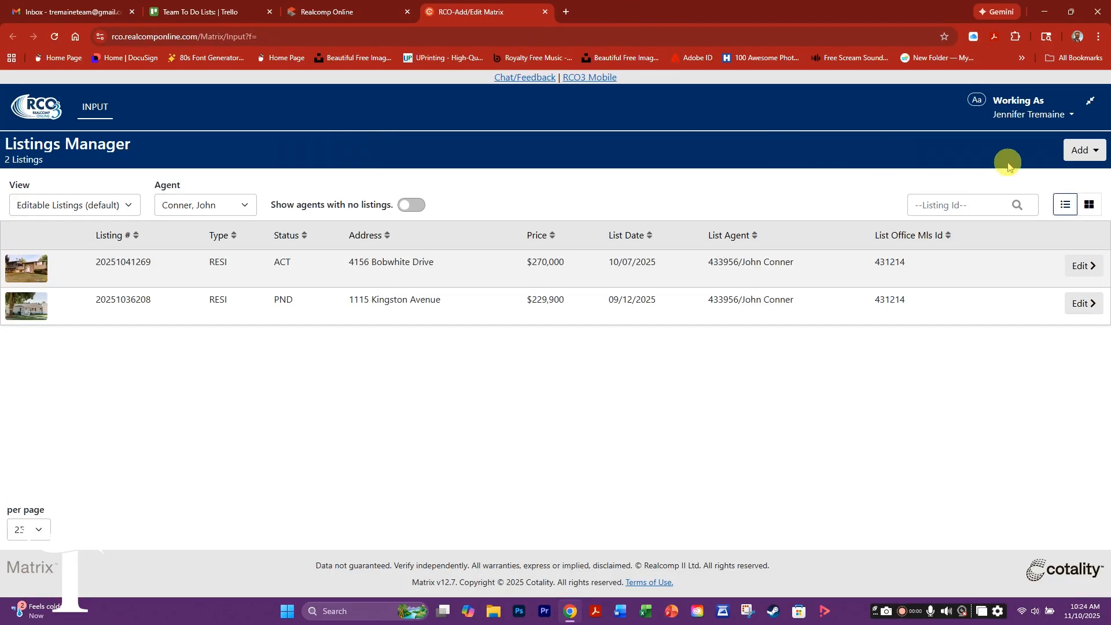
left_click(1080, 152)
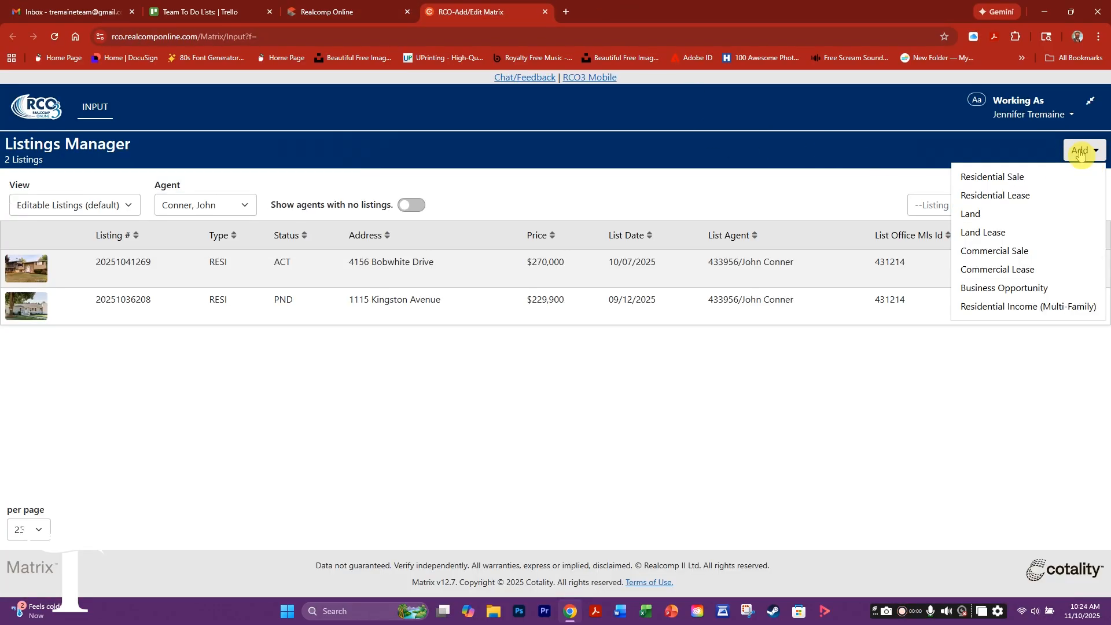
left_click(980, 184)
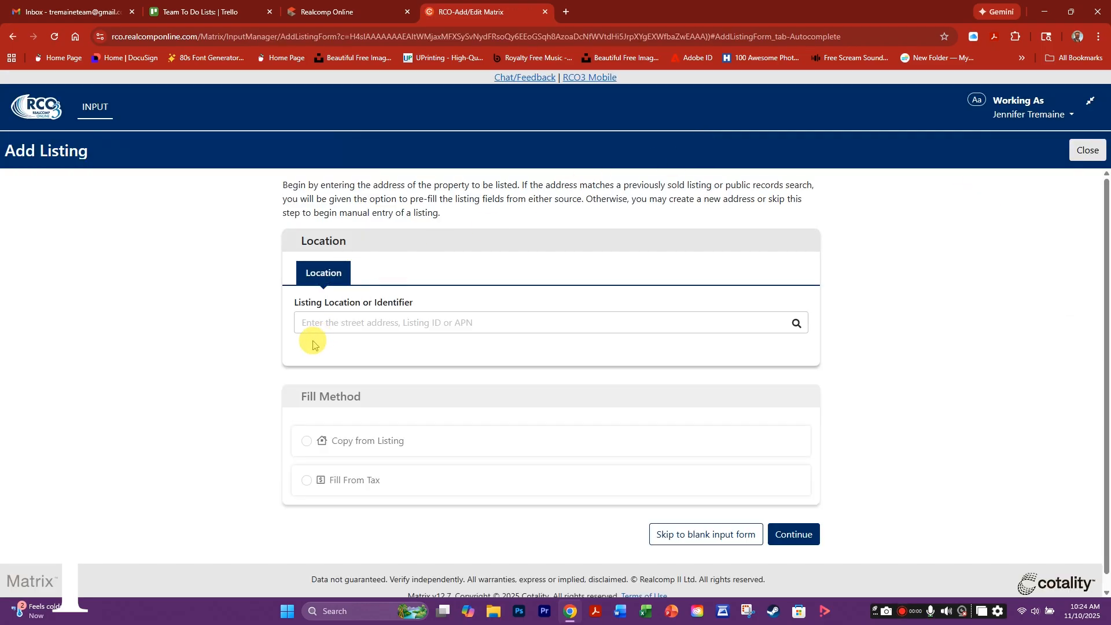
left_click(317, 325)
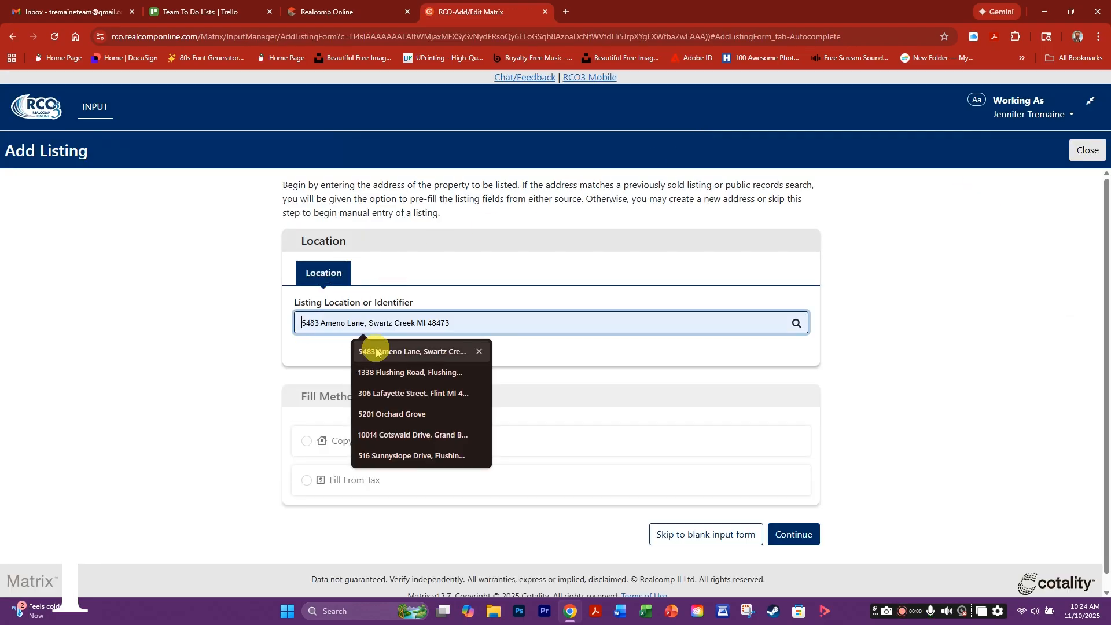
type("54")
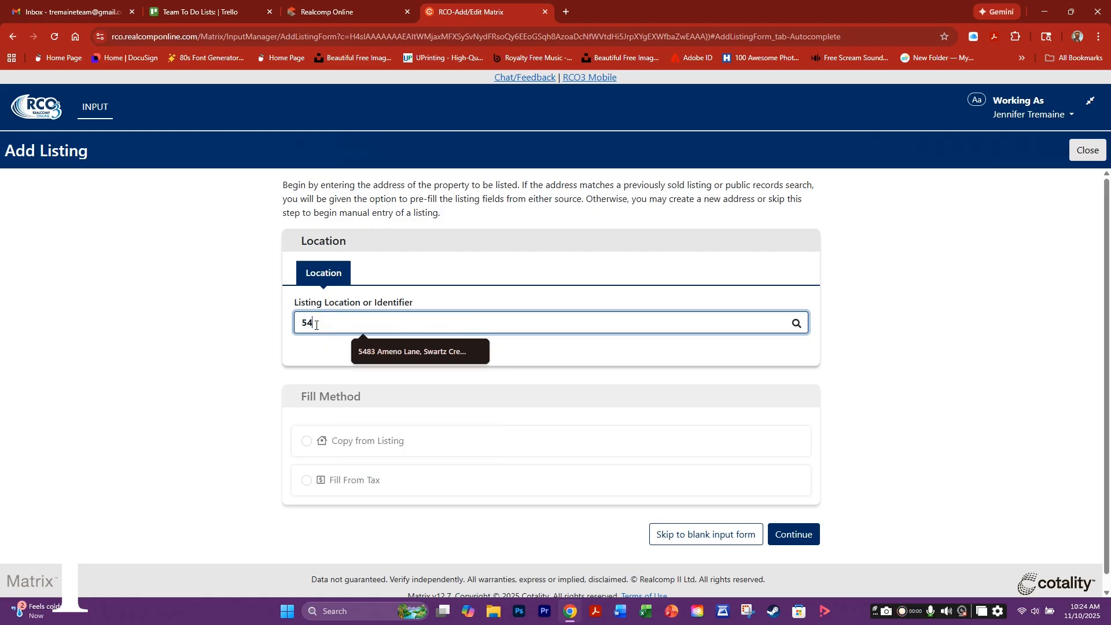
type("8")
left_click(409, 352)
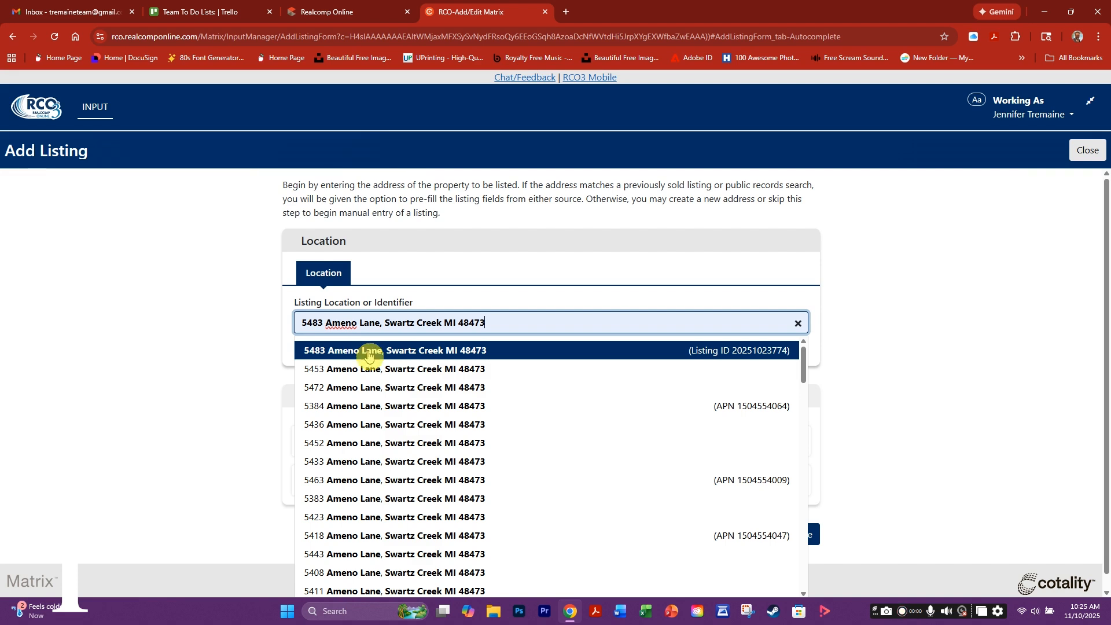
left_click(368, 352)
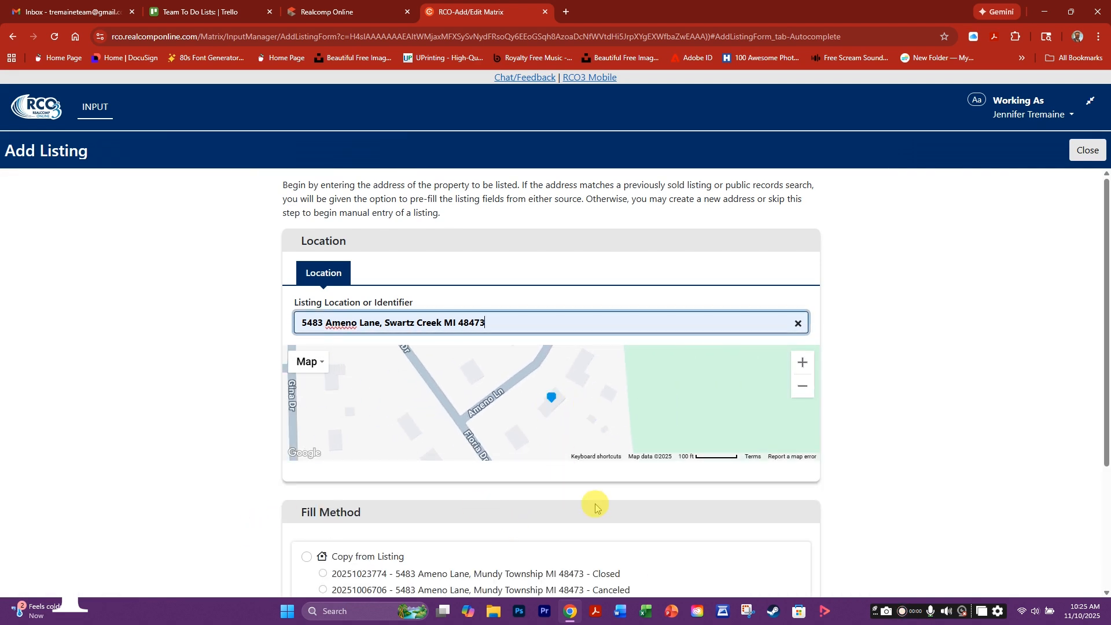
- Choose Fill From Tax as the listing's fill method
scroll(863, 472, "down", 2)
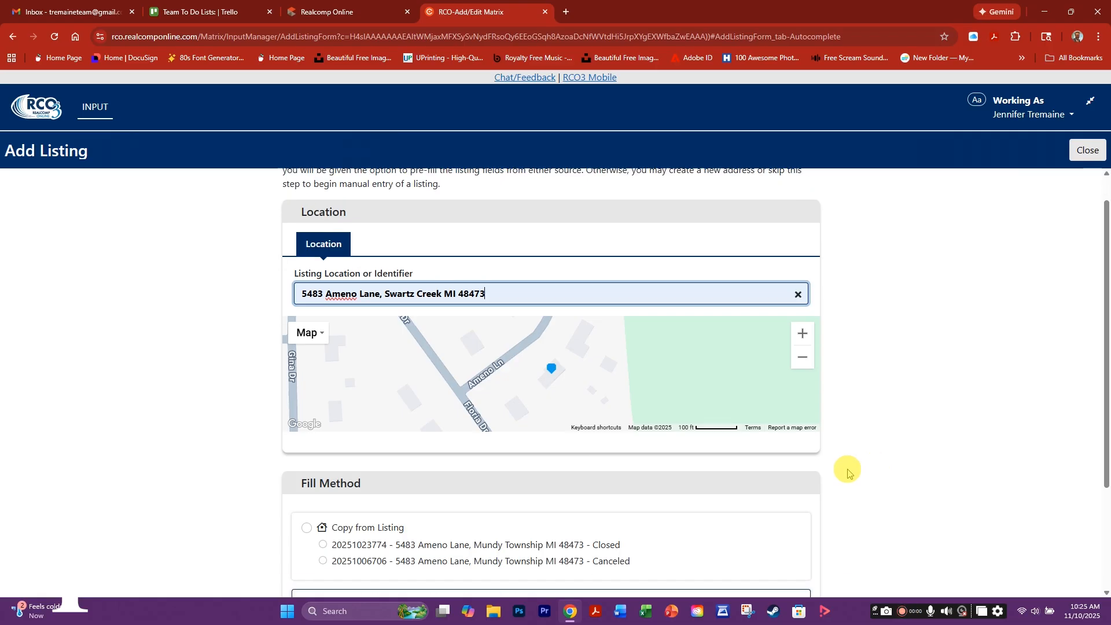
scroll(848, 472, "down", 2)
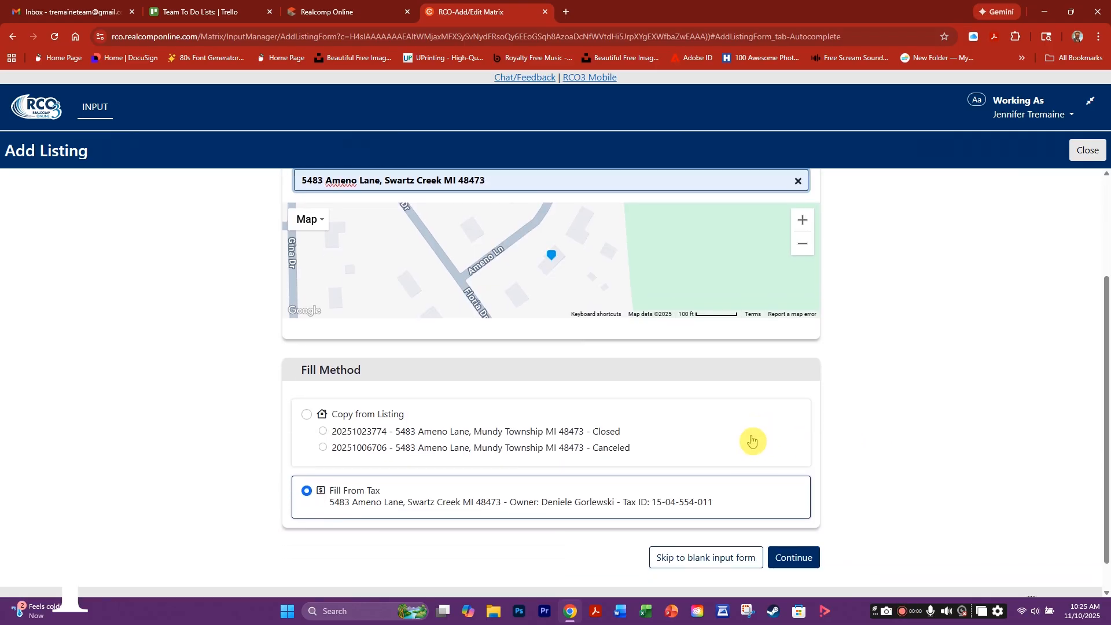
scroll(752, 440, "down", 1)
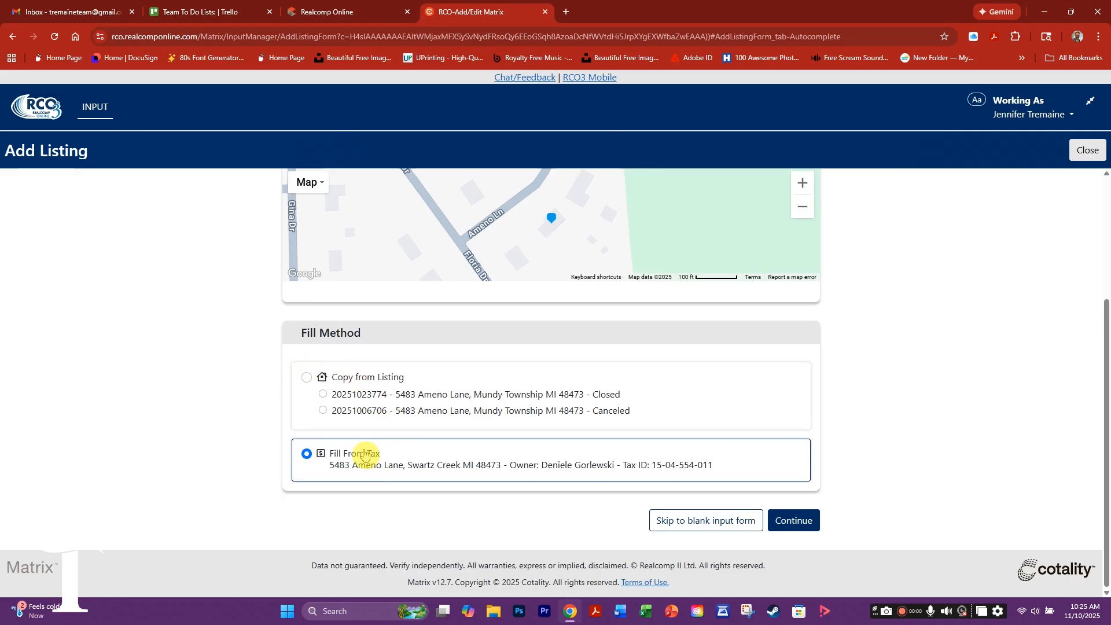
left_click(307, 455)
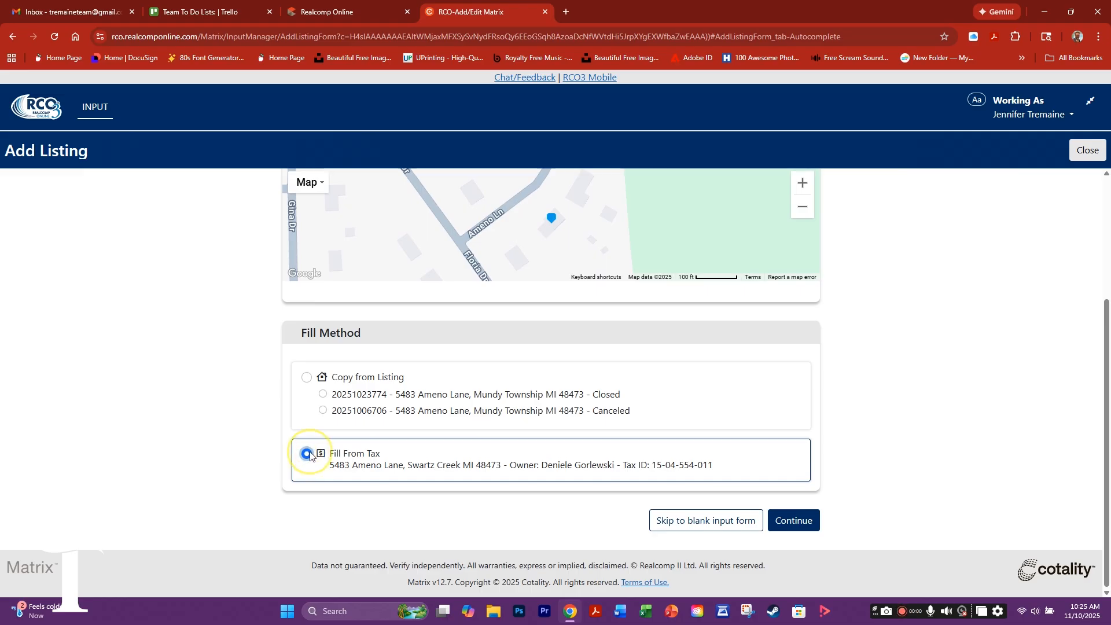
left_click(309, 456)
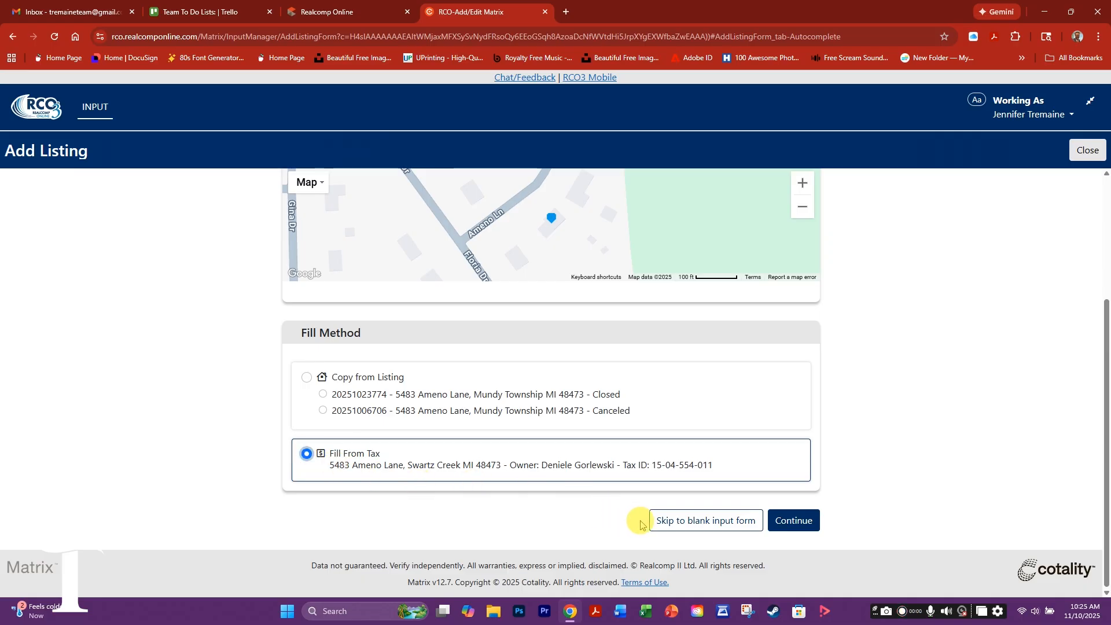
- Open the listing editor, keep the status Active, and set List Date 11/10/2025
left_click(801, 523)
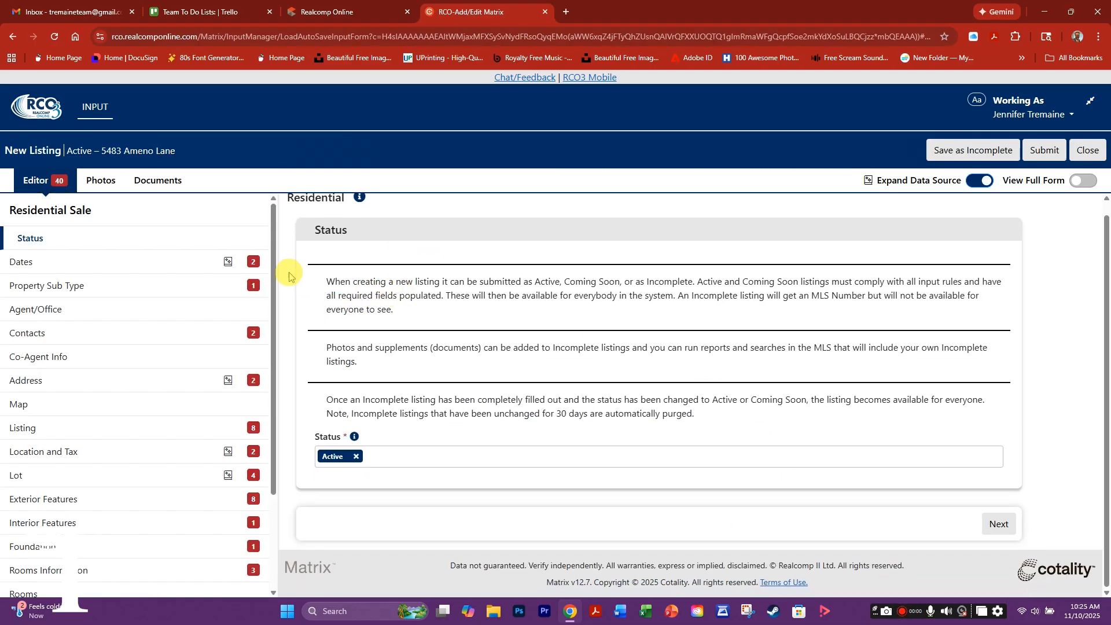
left_click(389, 457)
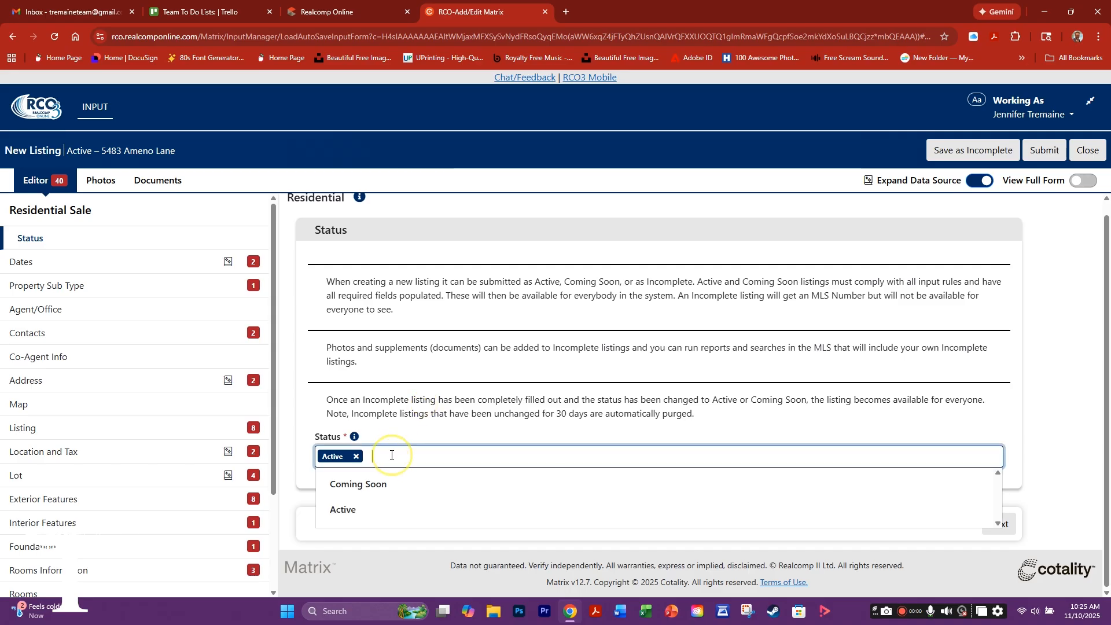
left_click(370, 431)
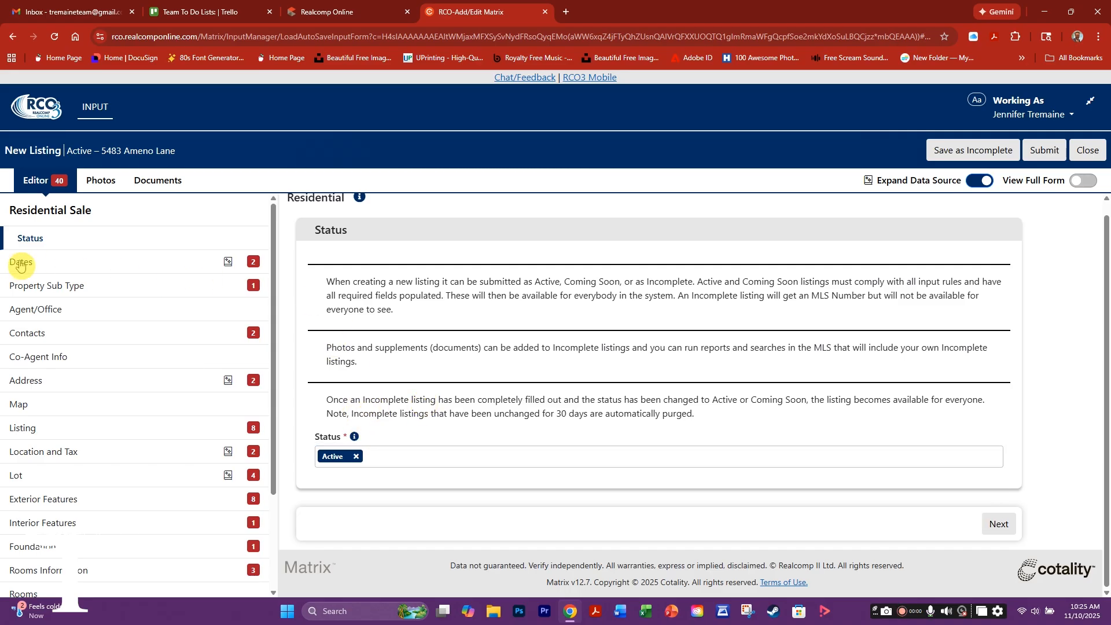
left_click(20, 264)
left_click(341, 300)
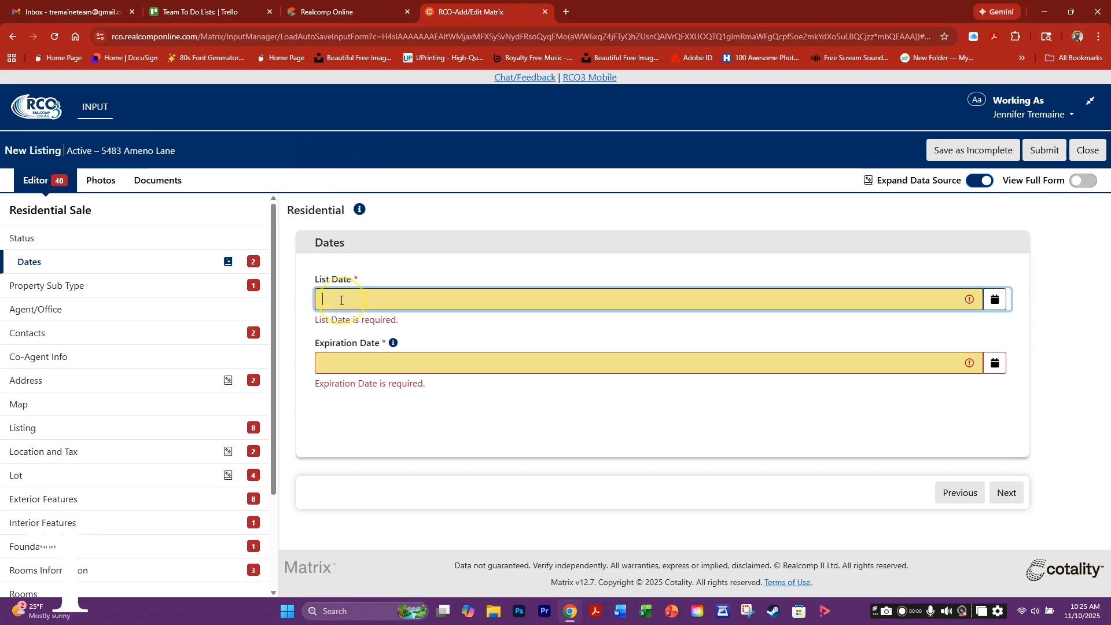
left_click(995, 300)
left_click(479, 257)
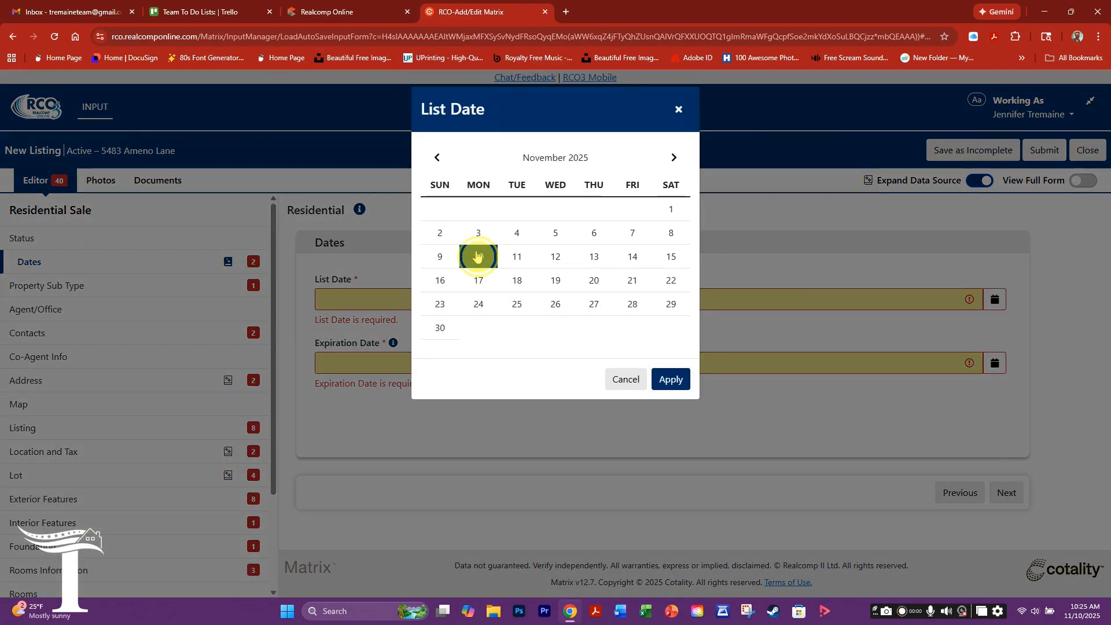
left_click(669, 380)
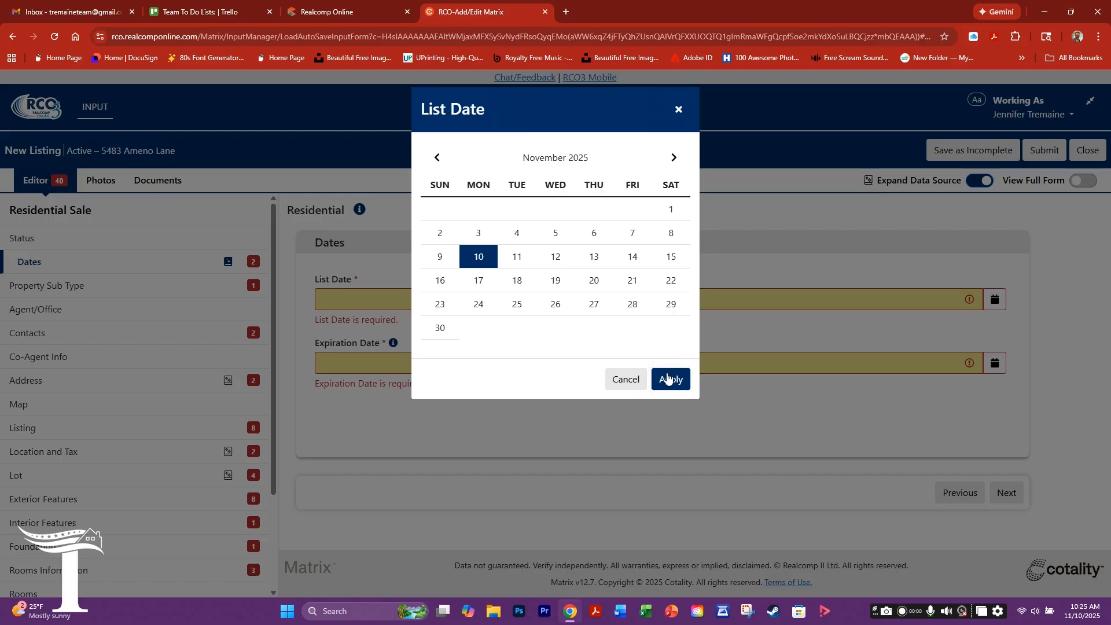
- Set the Expiration Date to 05/31/2026 using the calendar
left_click(995, 347)
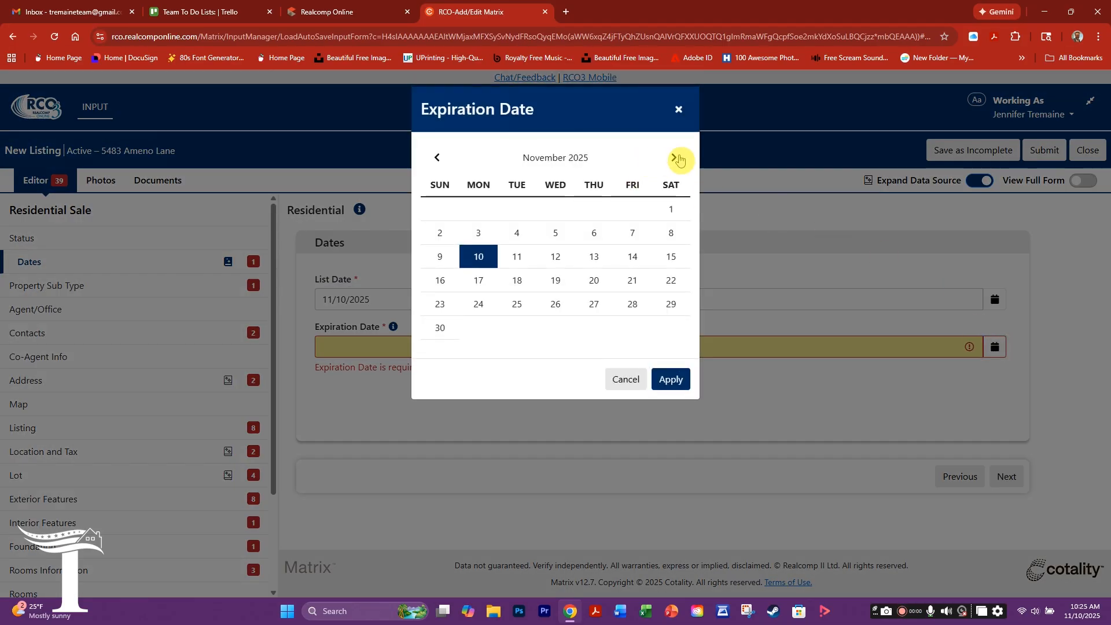
left_click(678, 159)
left_click(676, 160)
left_click(675, 161)
left_click(675, 161)
left_click(675, 160)
left_click(675, 159)
left_click(440, 330)
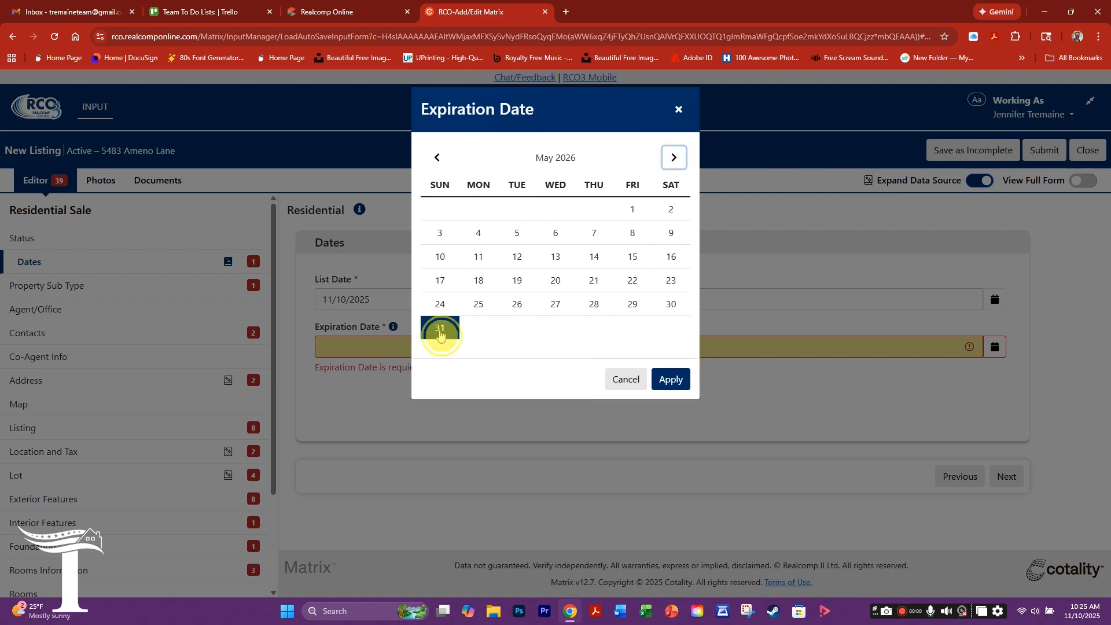
left_click(667, 382)
left_click(671, 382)
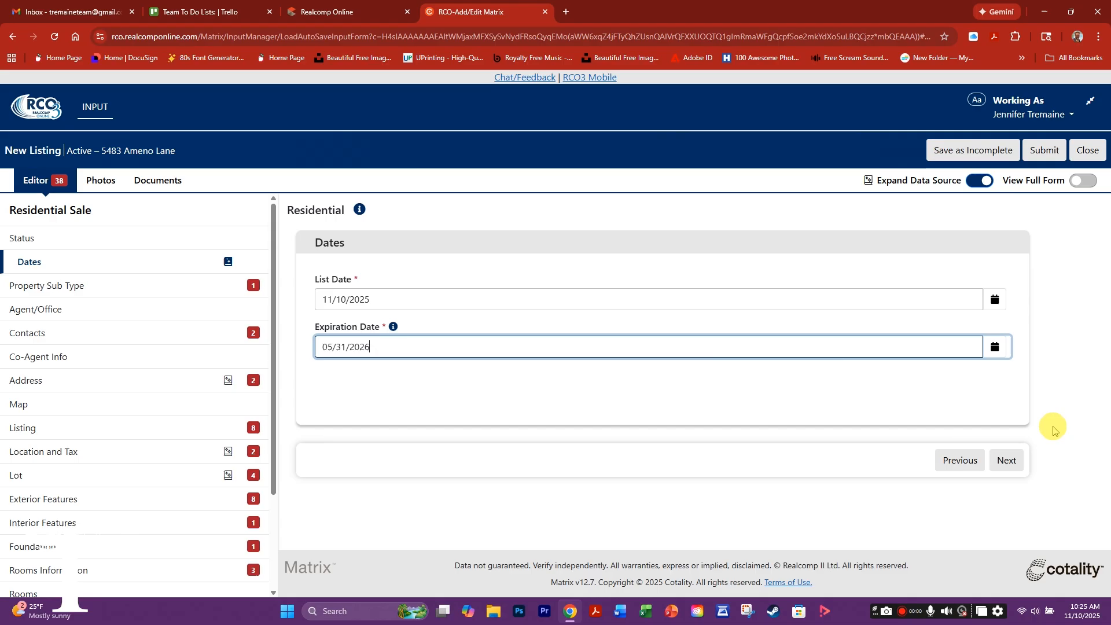
left_click(1007, 461)
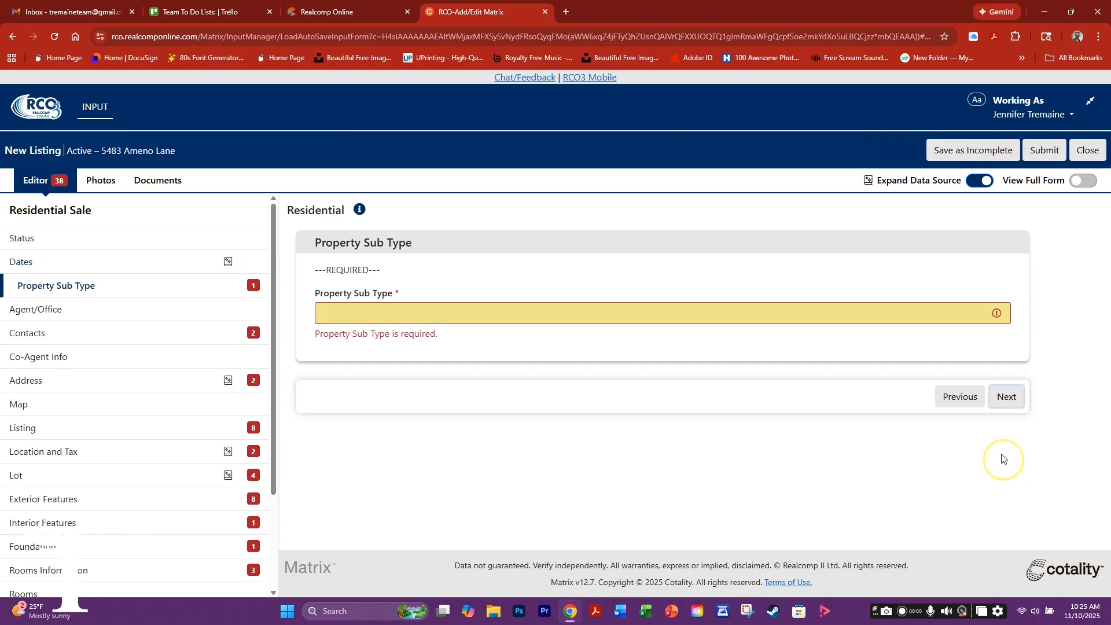
- Set the Property Sub Type to Single Family Residence and skip past Agent/Office
left_click(332, 317)
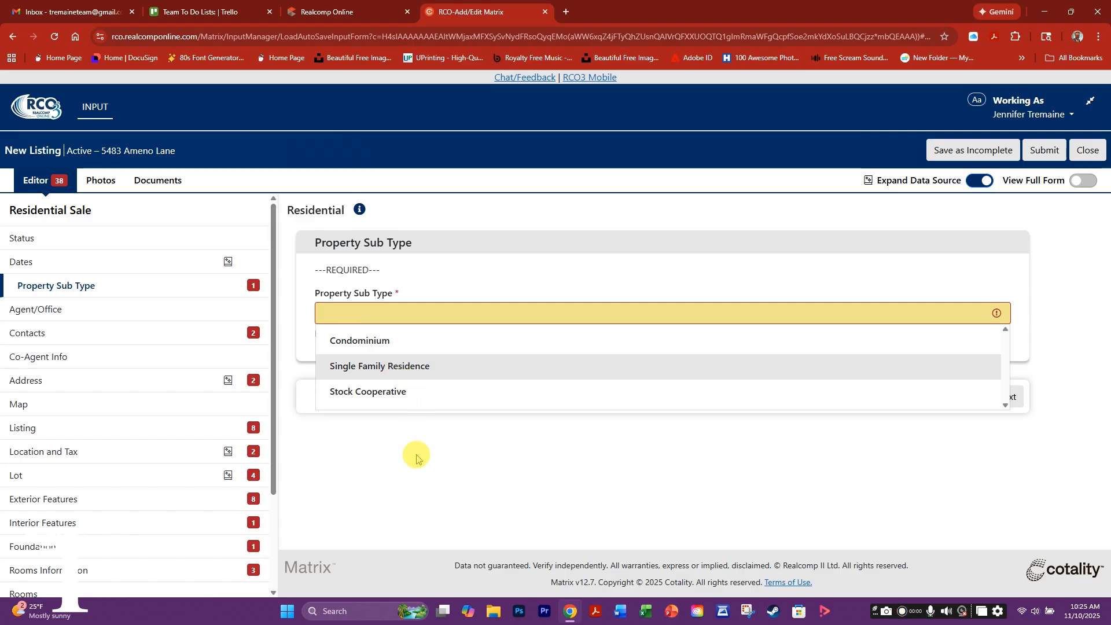
left_click(398, 367)
left_click(1007, 381)
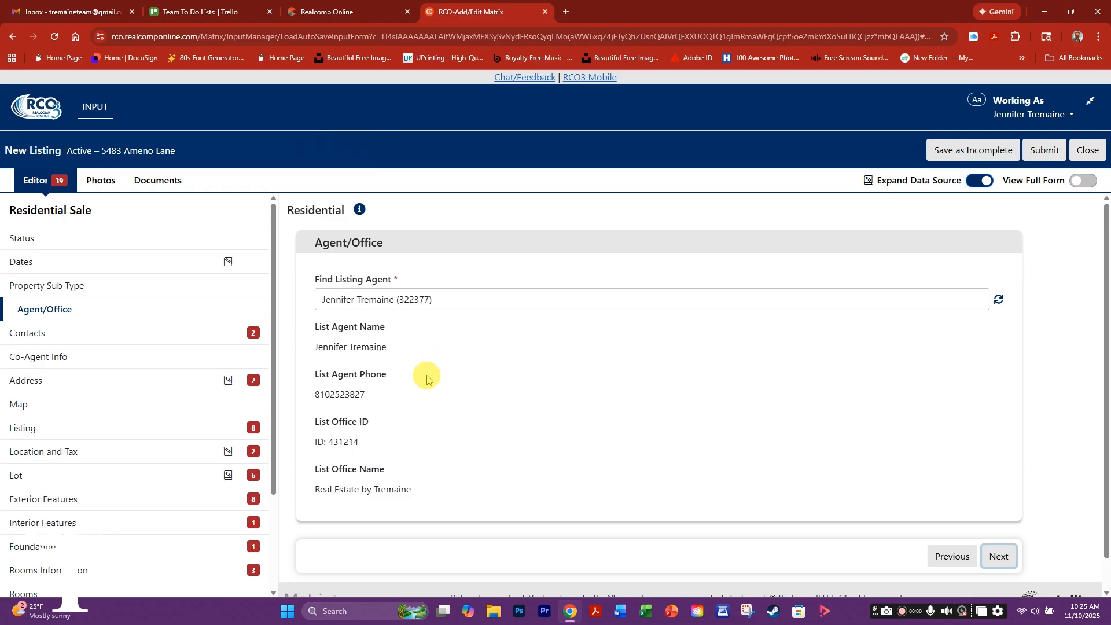
scroll(489, 462, "down", 1)
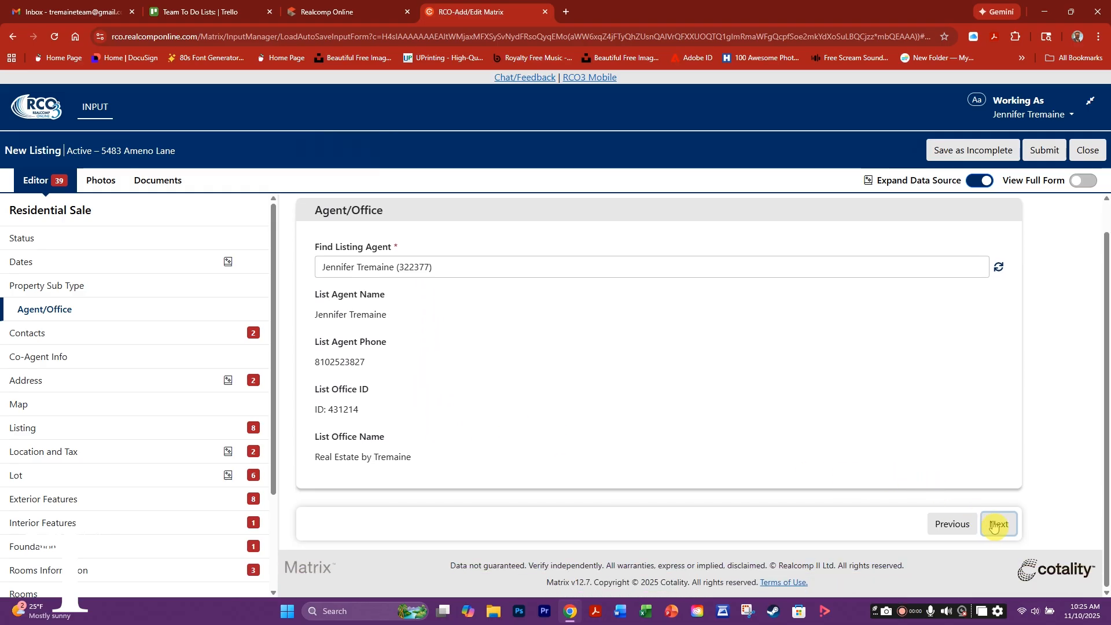
left_click(994, 526)
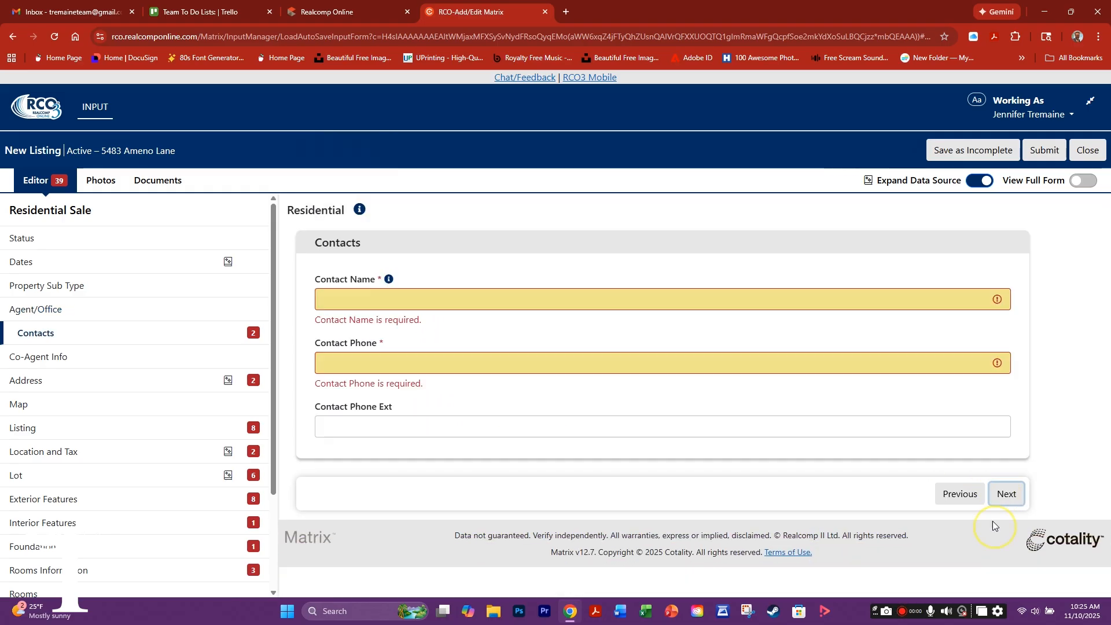
- Fill in the contact's name and phone from the autofill suggestion
left_click(339, 298)
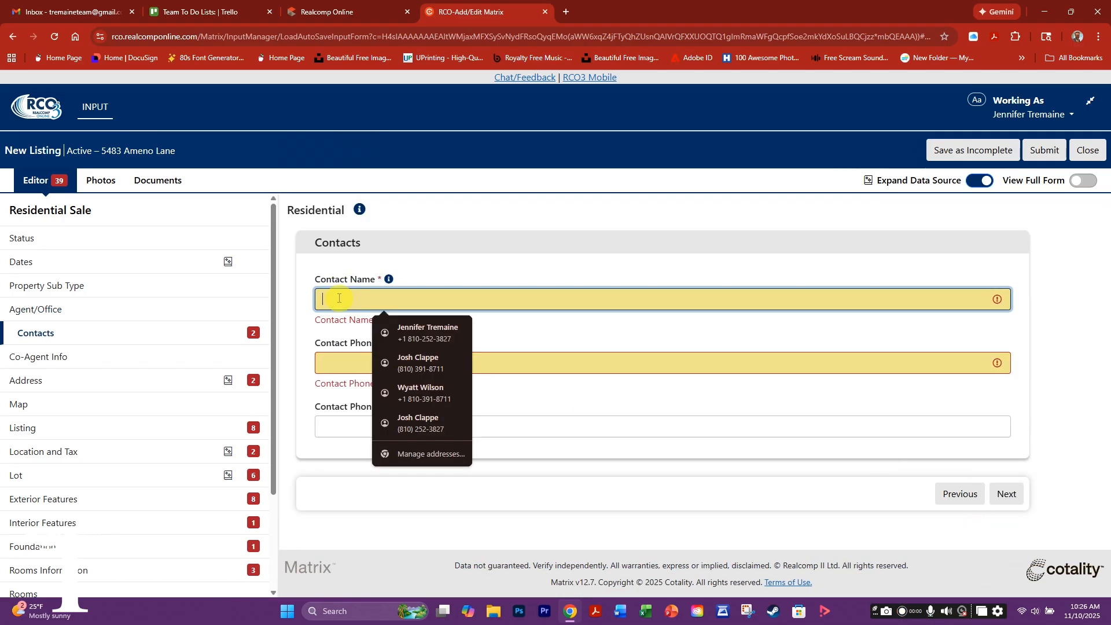
left_click(418, 328)
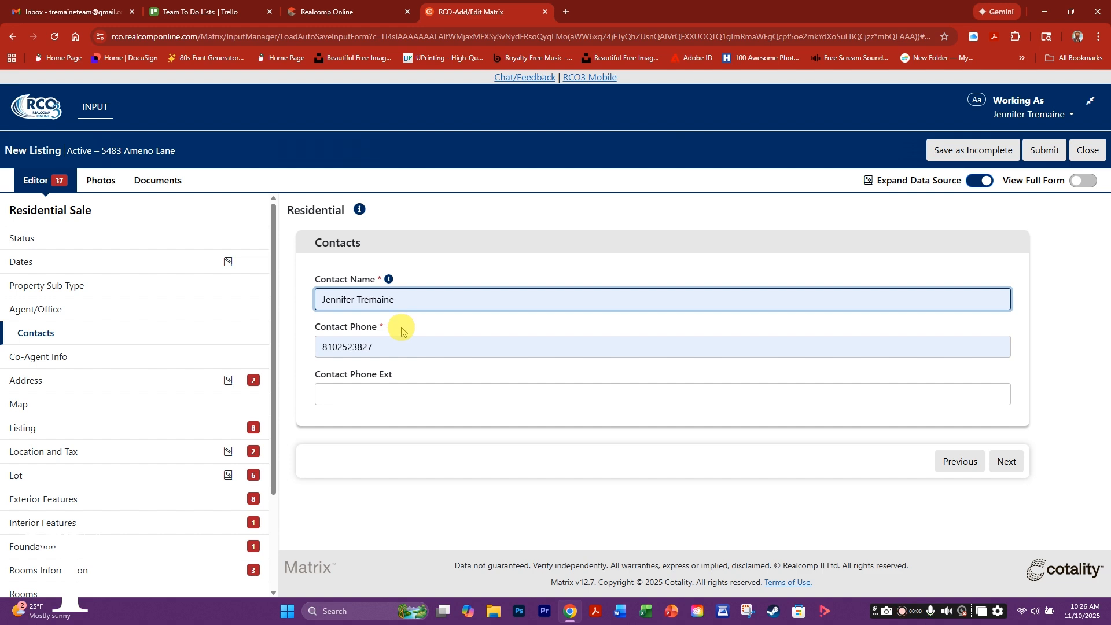
left_click(1010, 463)
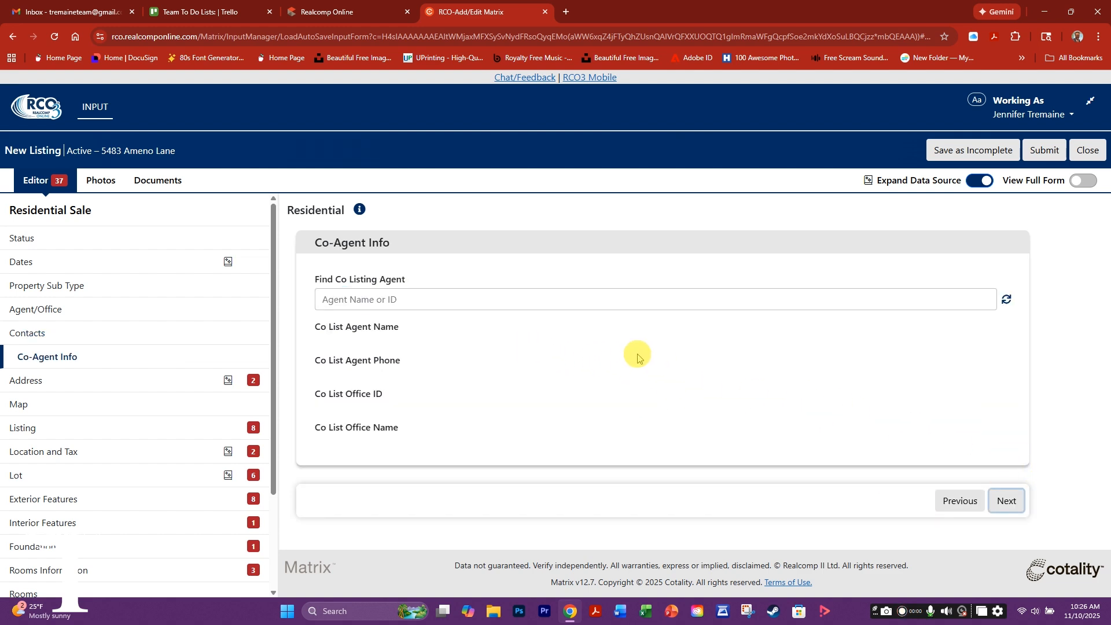
- In the Address section, set City/Village/Twp to City
left_click(1007, 502)
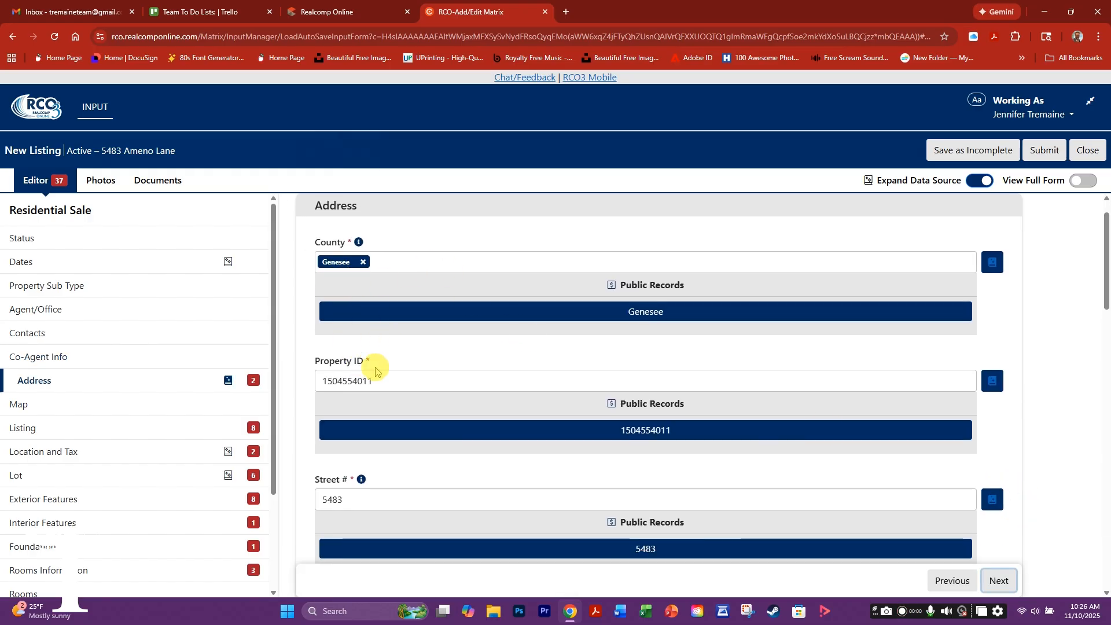
scroll(398, 375, "down", 1)
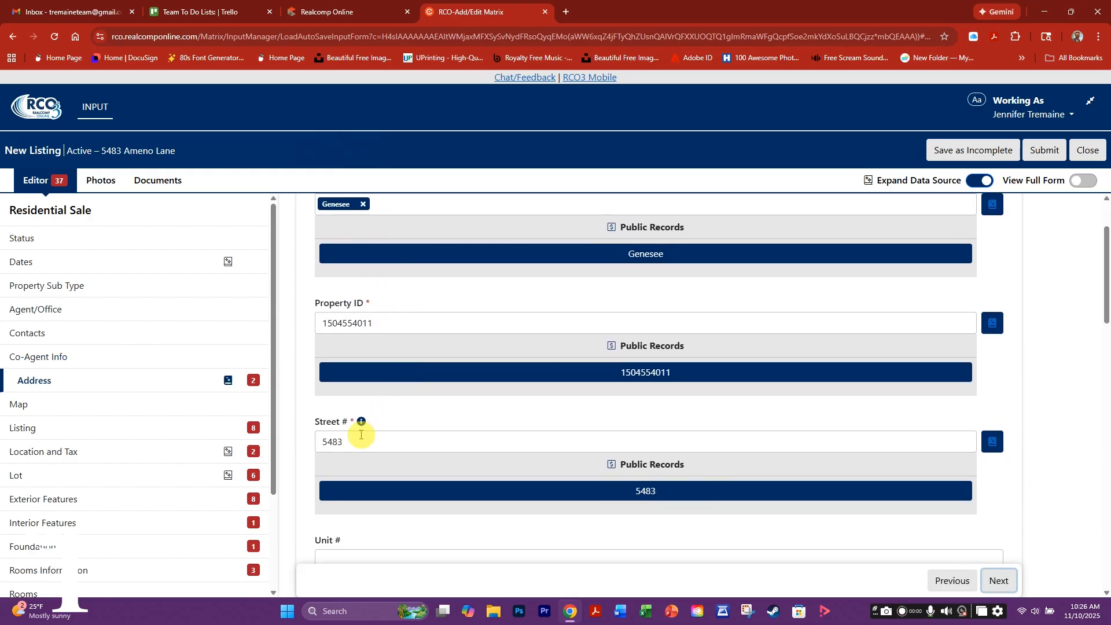
scroll(382, 440, "down", 3)
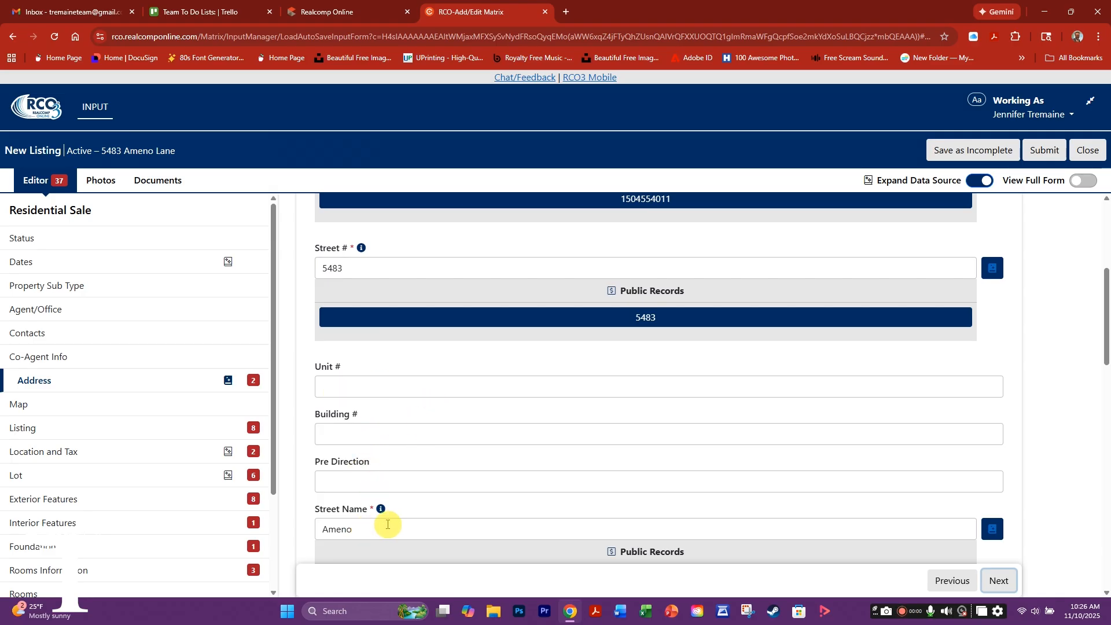
scroll(377, 521, "down", 4)
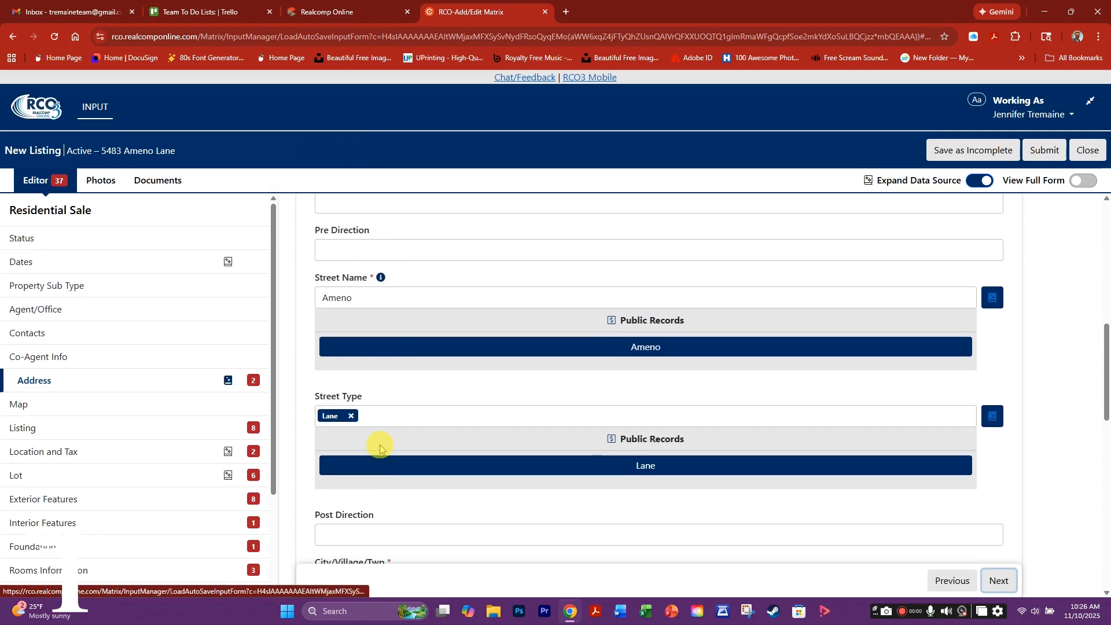
scroll(379, 444, "down", 2)
left_click(339, 468)
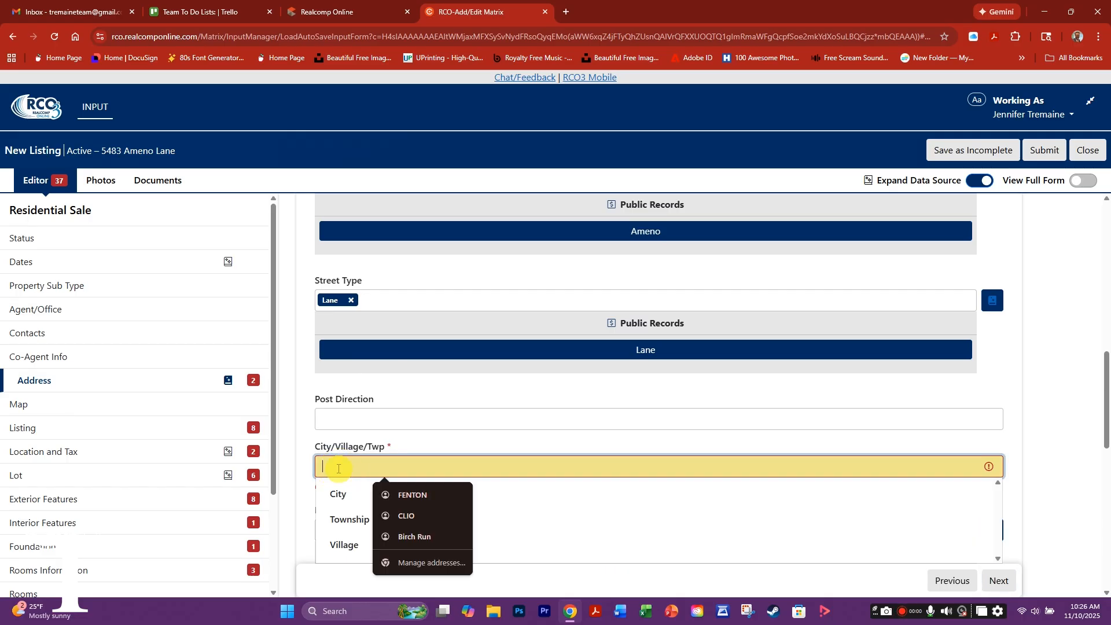
left_click(340, 488)
- Choose Swartz Creek as the Mailing City Name
scroll(405, 494, "down", 1)
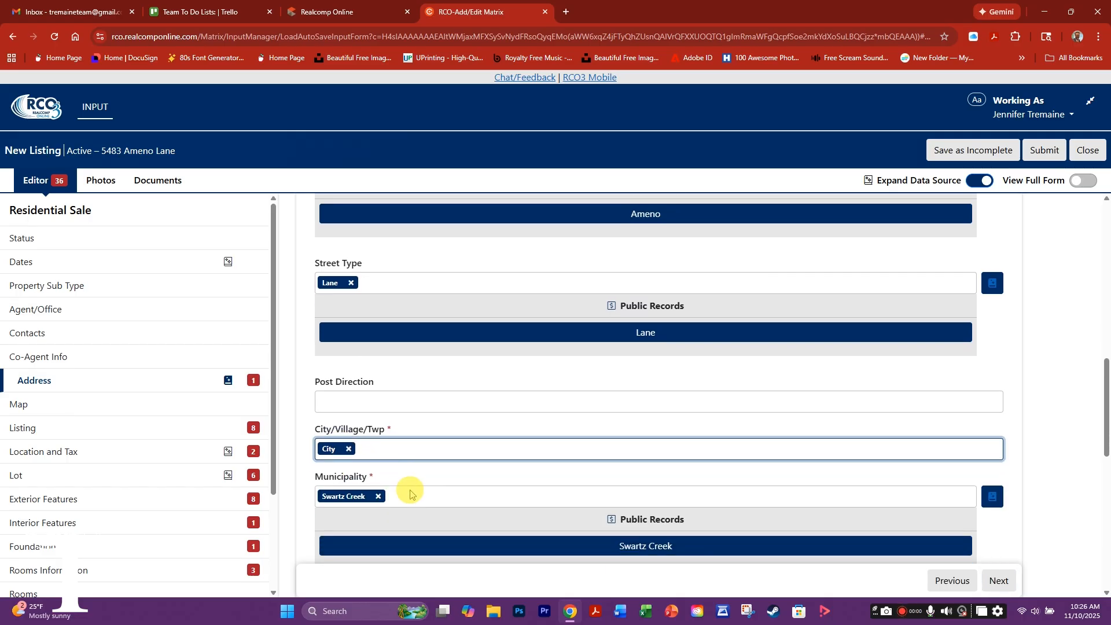
scroll(422, 461, "down", 3)
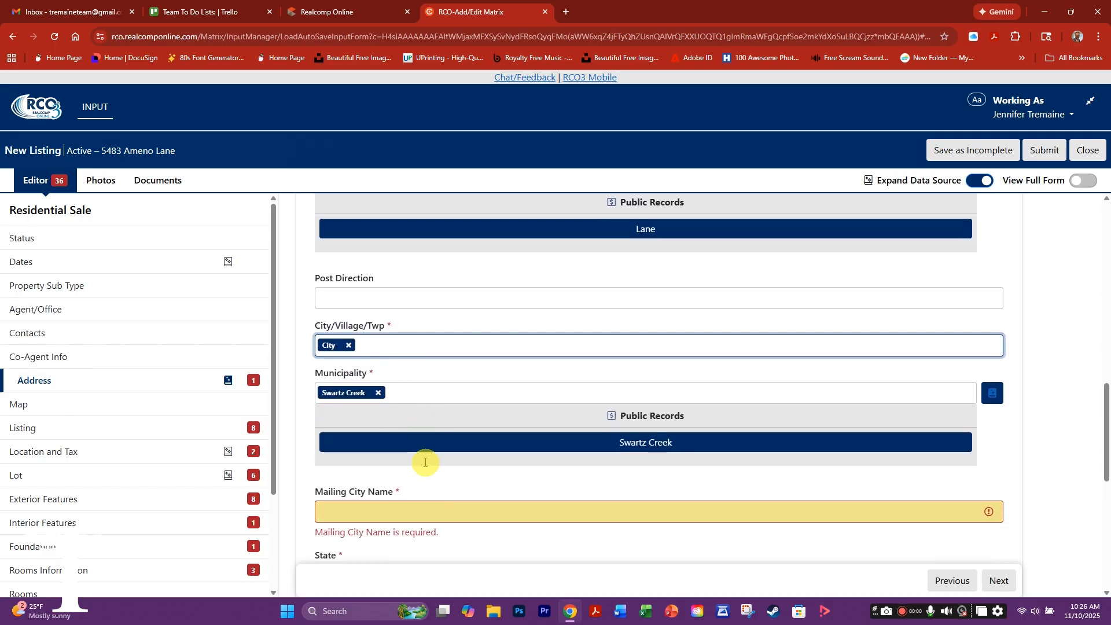
left_click(336, 405)
scroll(341, 457, "down", 5)
scroll(342, 459, "down", 6)
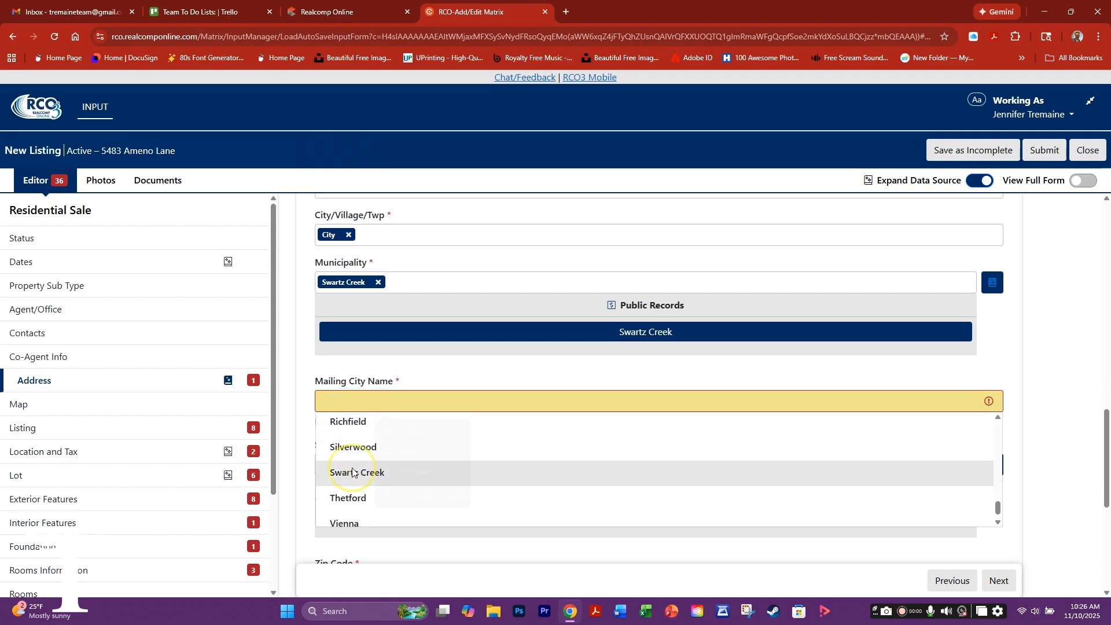
left_click(354, 473)
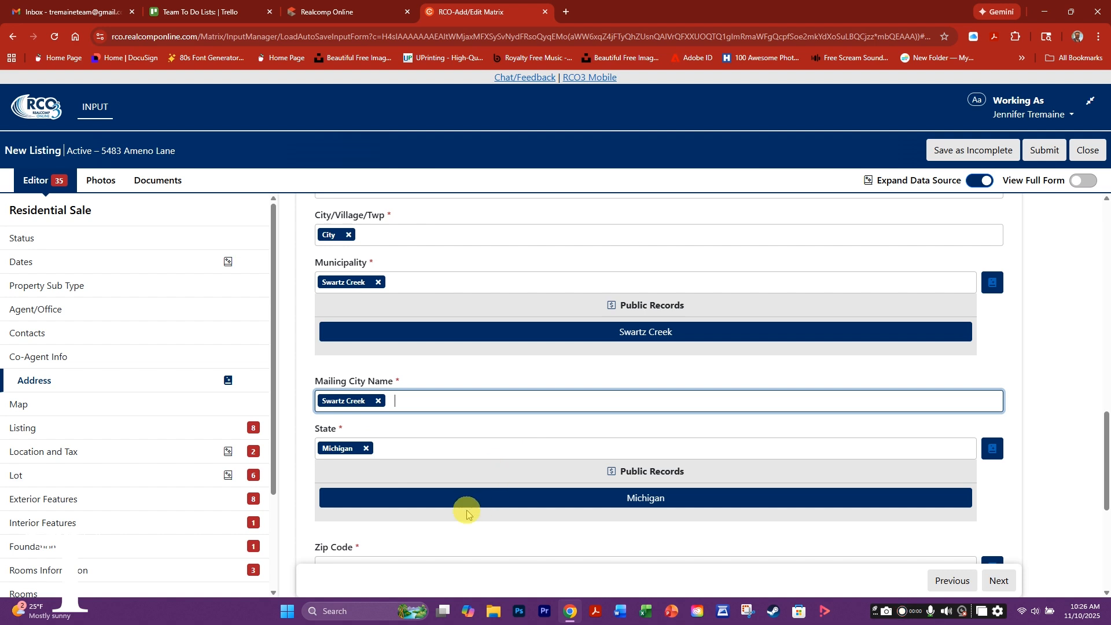
scroll(464, 513, "down", 1)
scroll(469, 494, "down", 3)
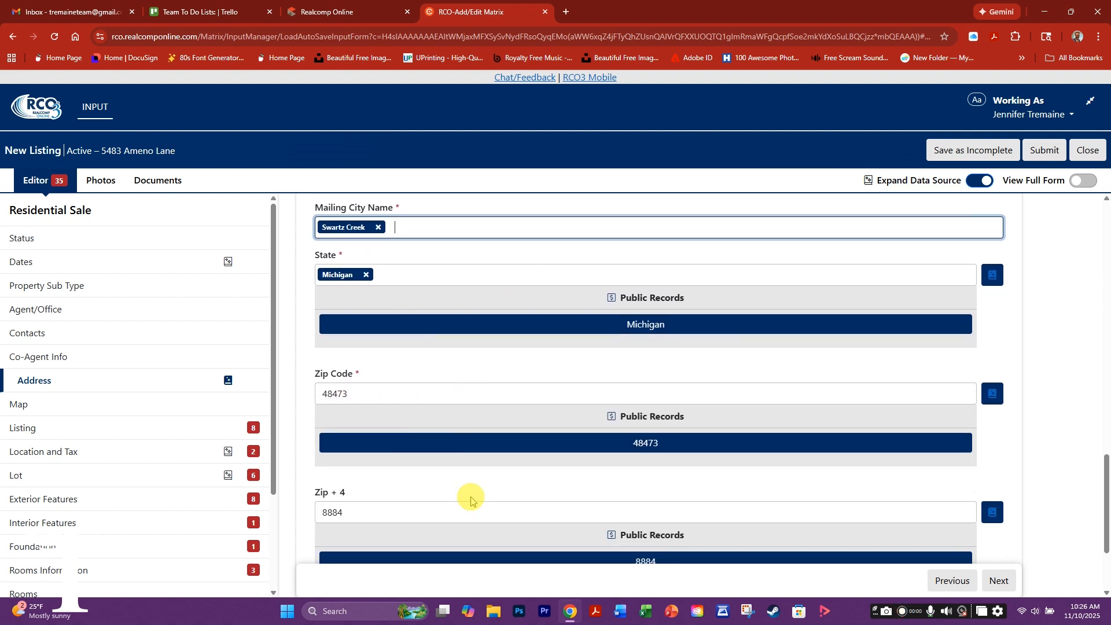
scroll(489, 476, "down", 2)
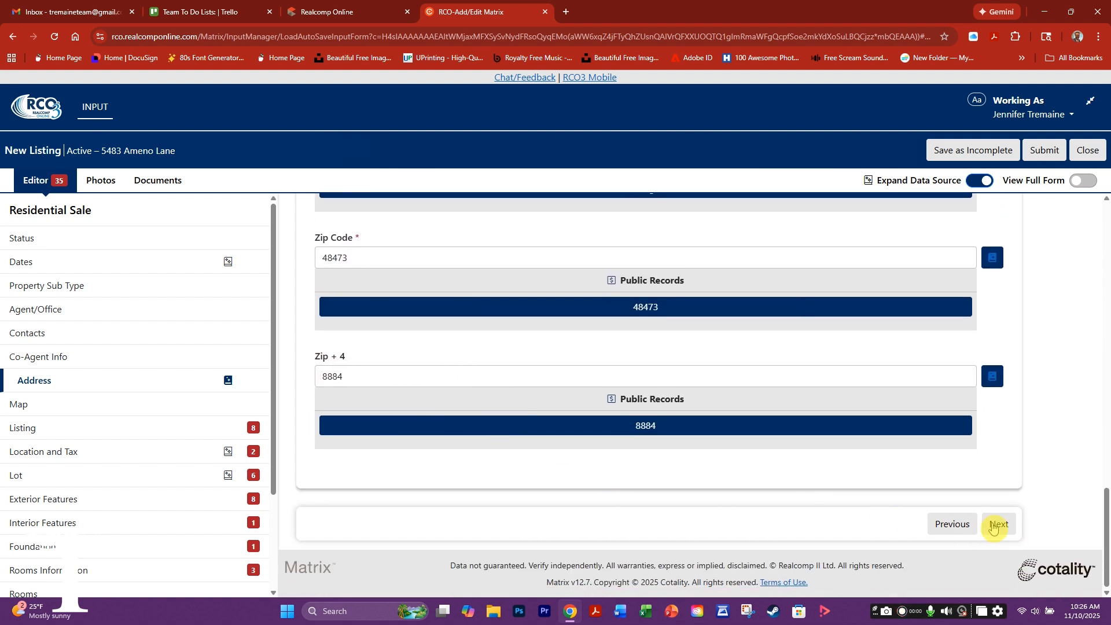
left_click(993, 524)
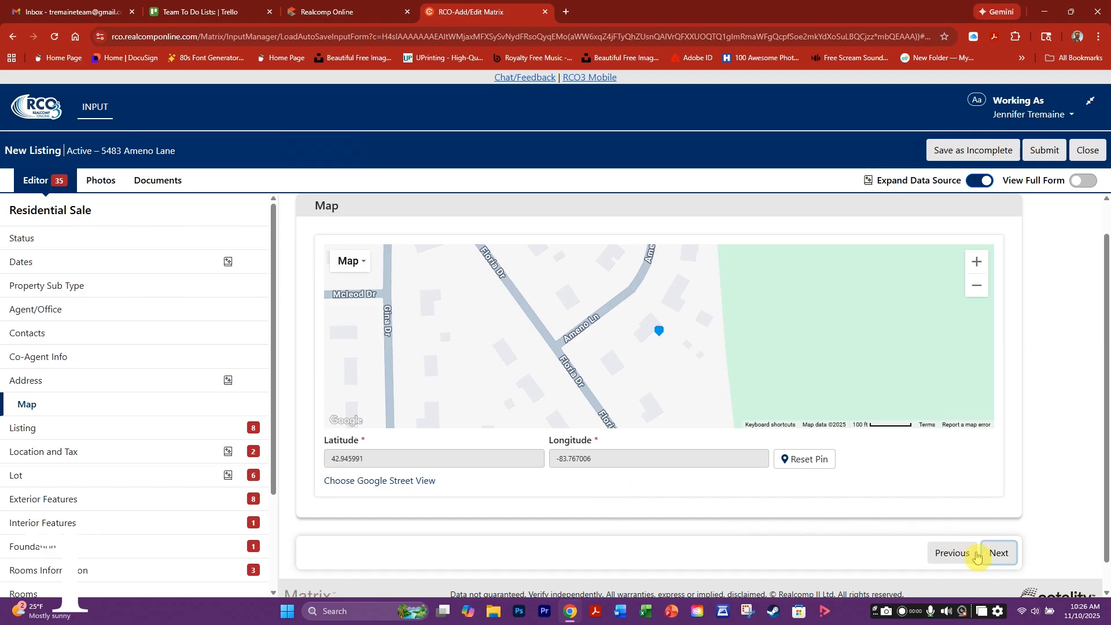
- Set showing access to Appointment/LockBox with the lockbox at the Front Door
left_click(995, 555)
left_click(329, 263)
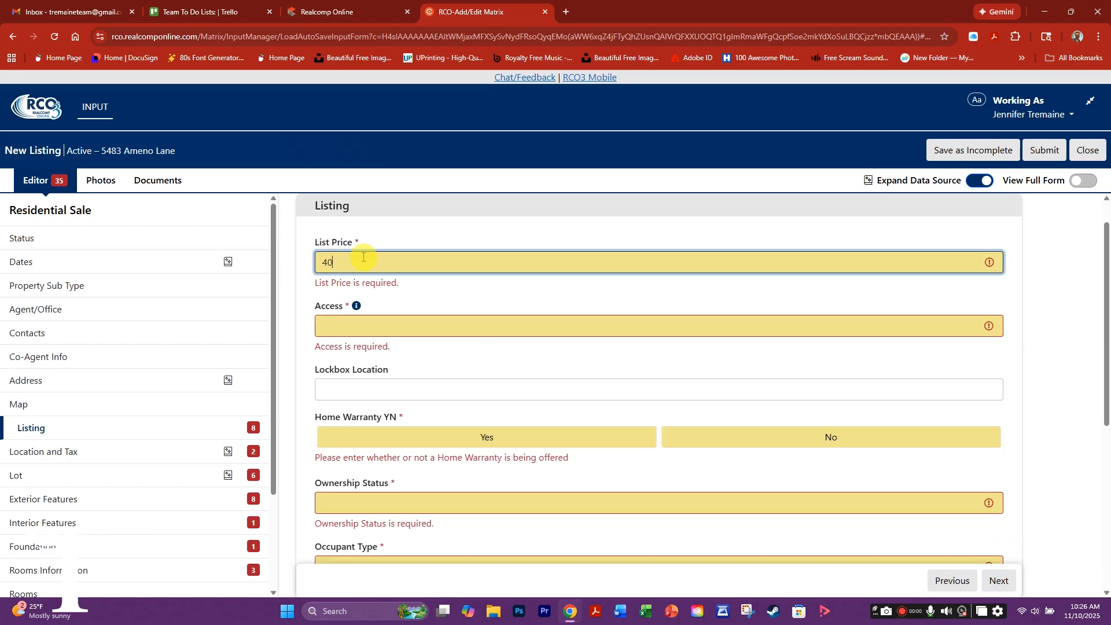
left_click(332, 327)
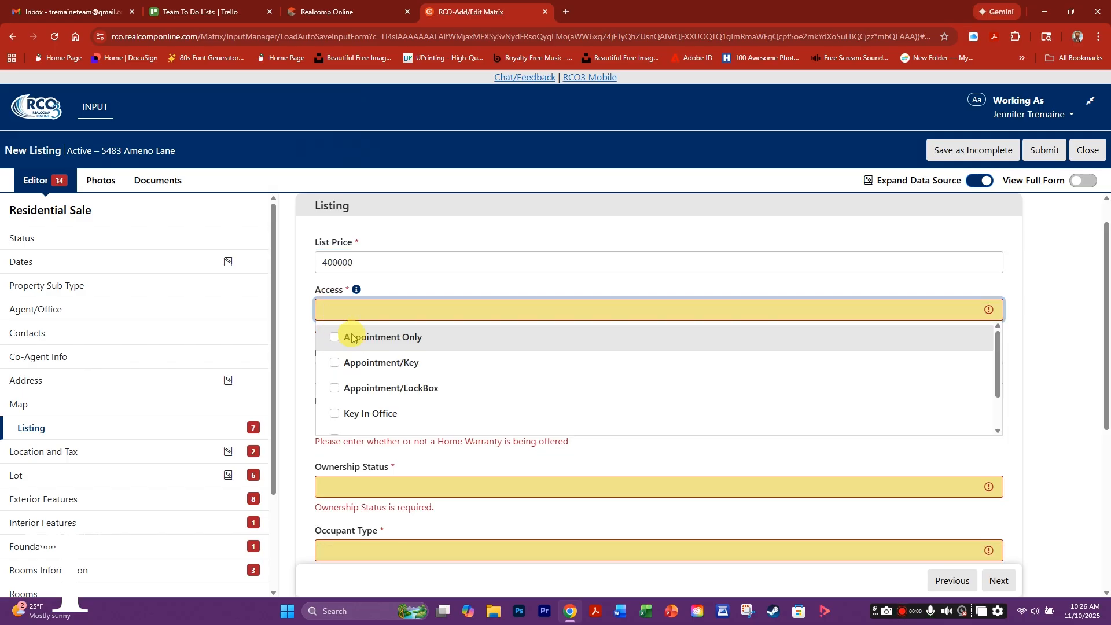
left_click(335, 389)
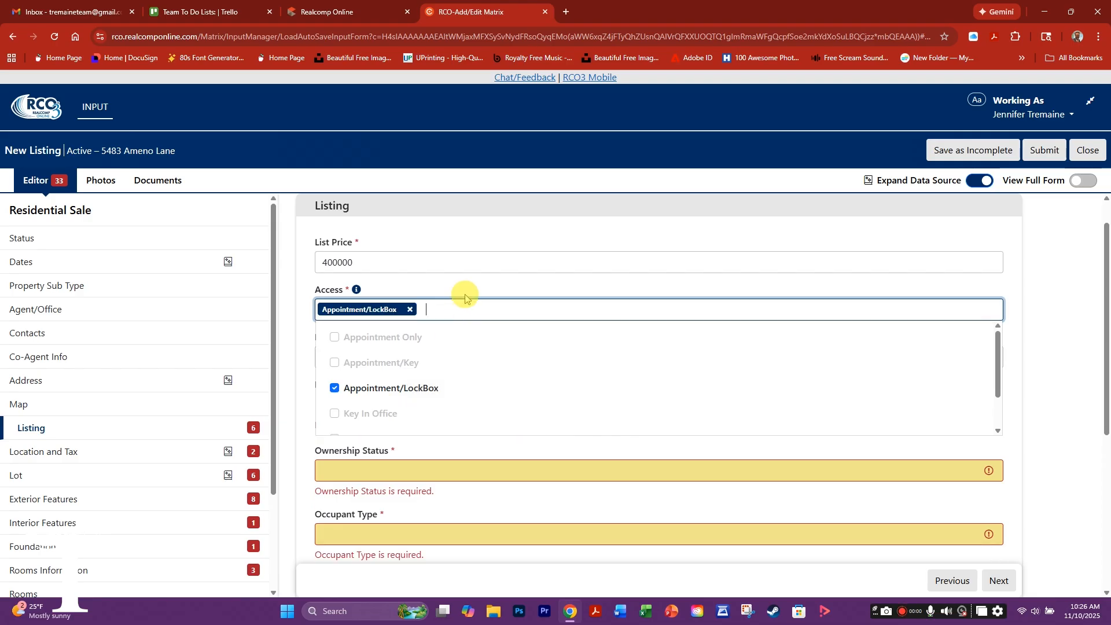
left_click(1012, 334)
left_click(330, 359)
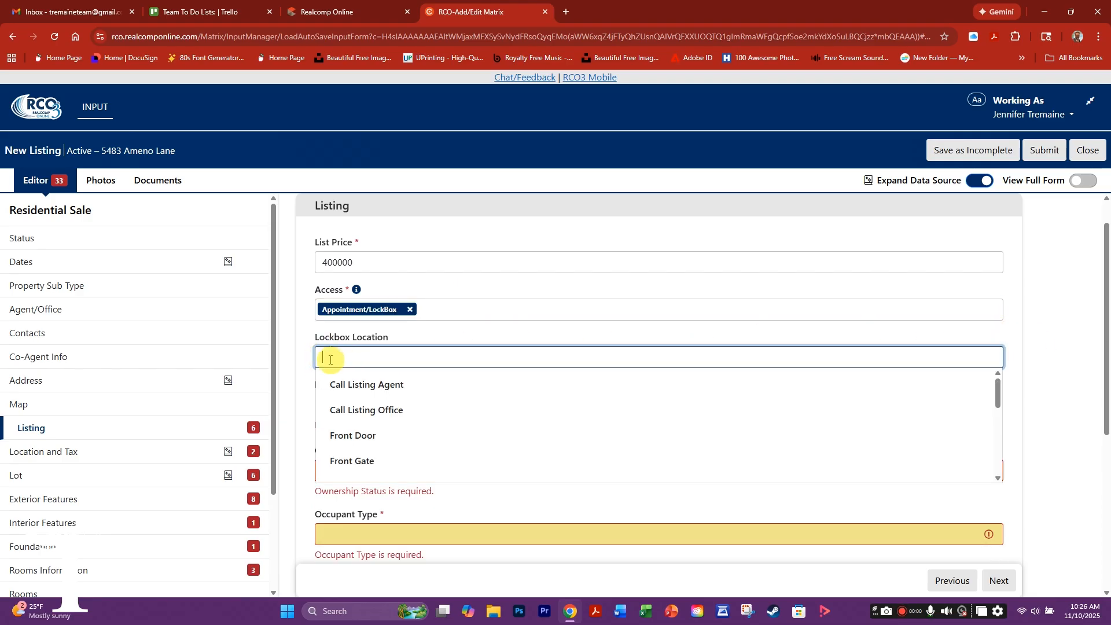
left_click(349, 436)
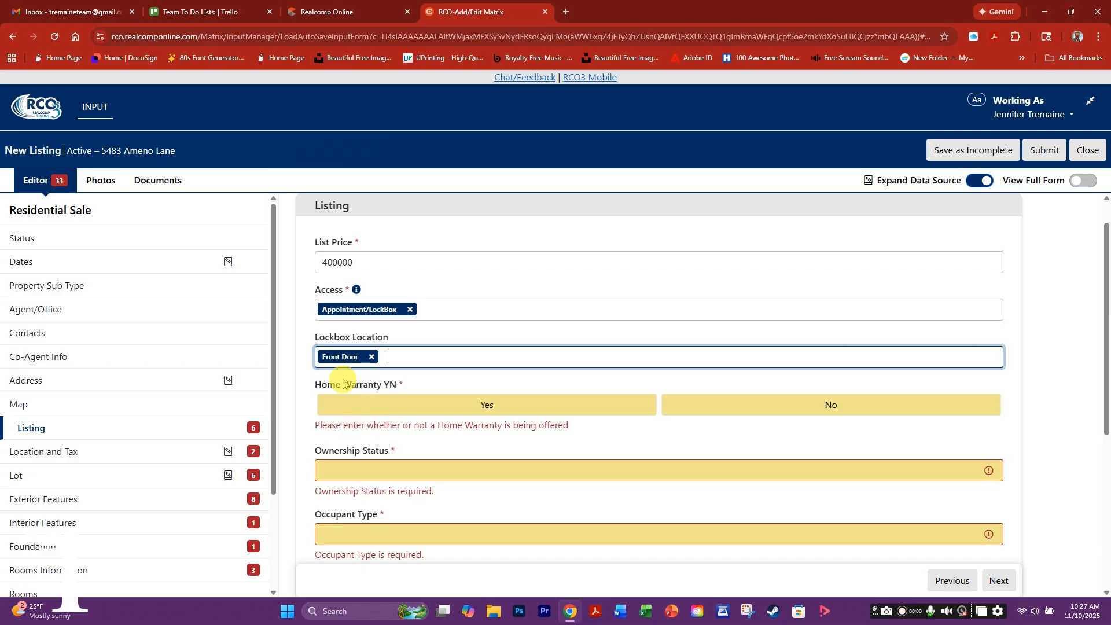
- Record no home warranty and ownership status Standard plus Short Sale - No
left_click(818, 408)
left_click(355, 448)
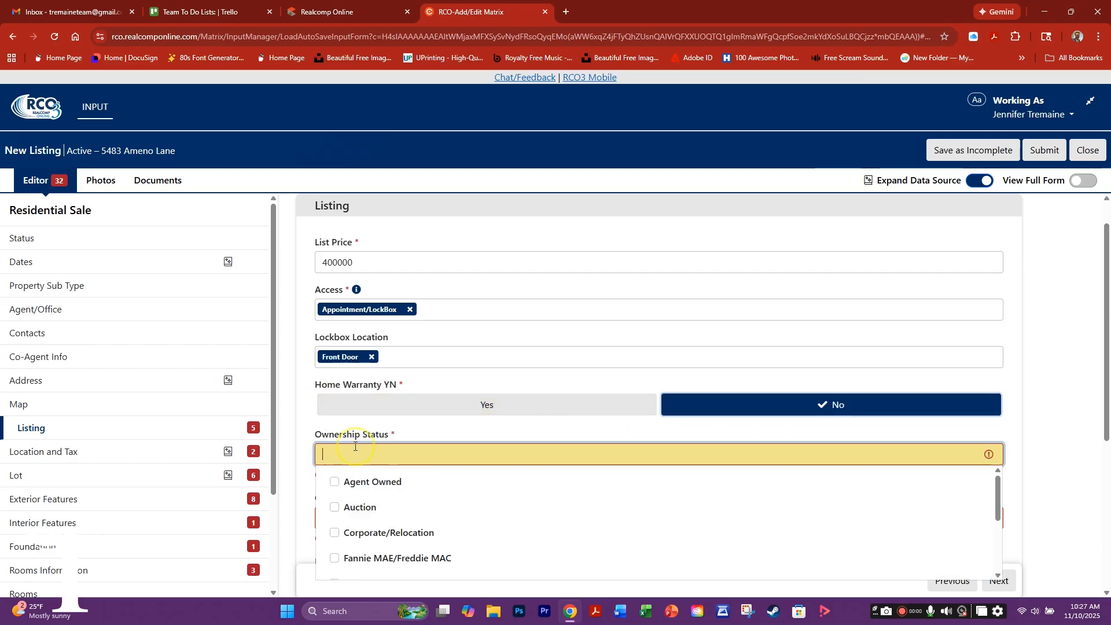
scroll(387, 512, "down", 1)
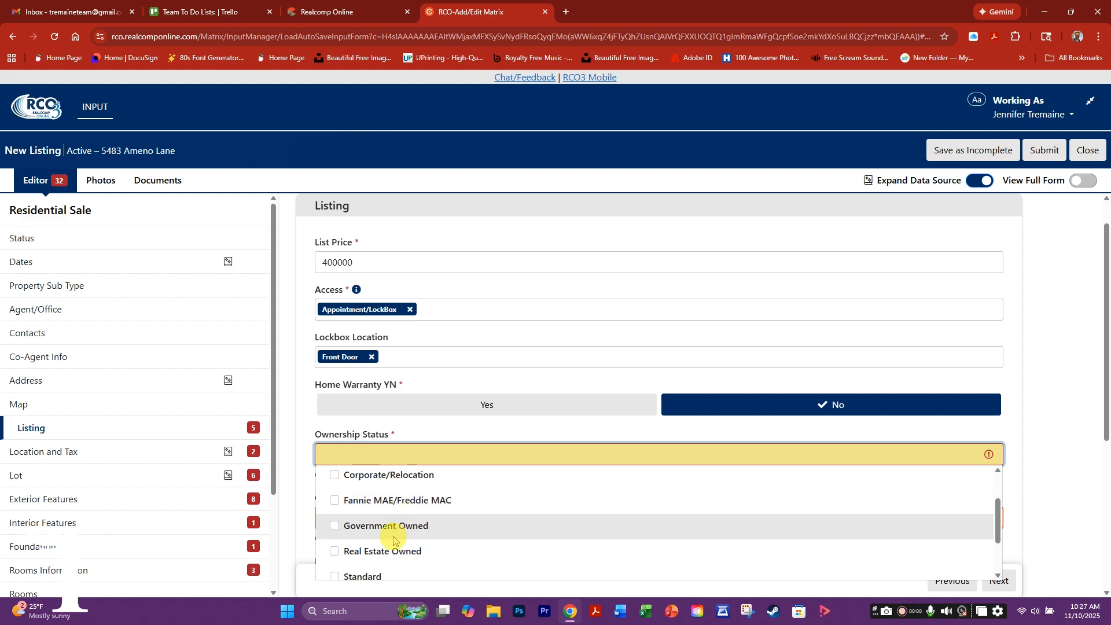
scroll(393, 538, "down", 1)
left_click(335, 519)
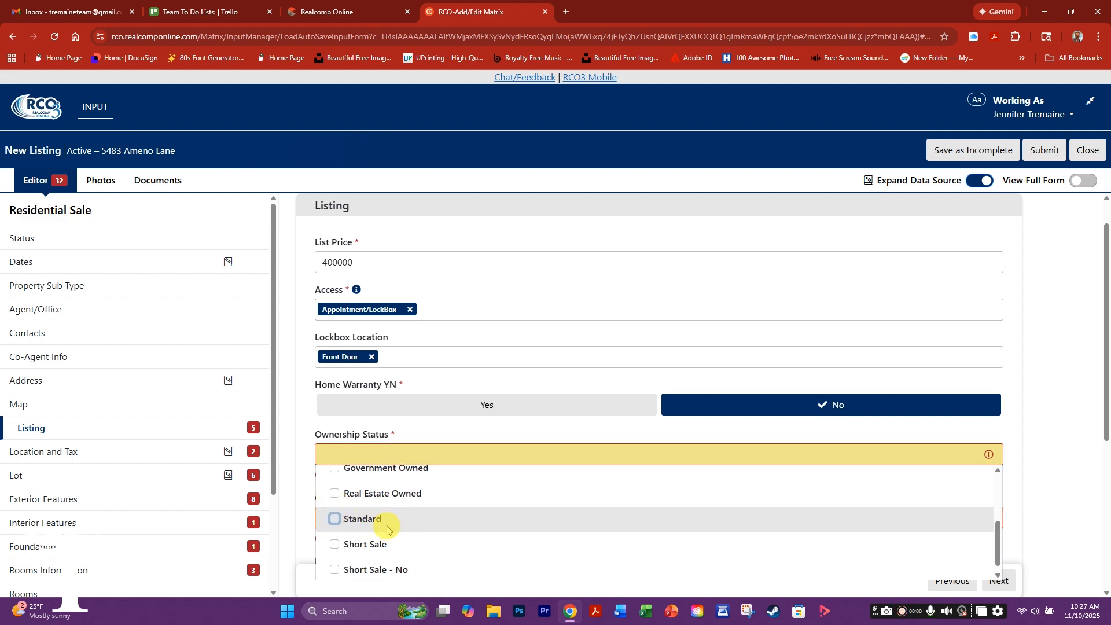
left_click(335, 564)
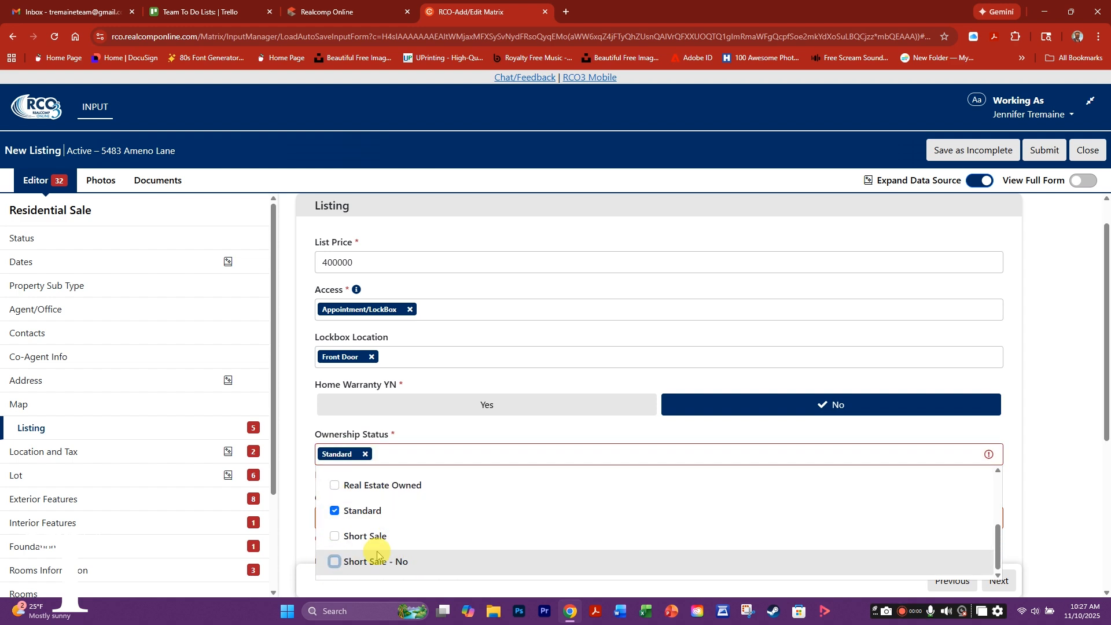
left_click(478, 435)
- Set the occupant type to Vacant and possession to At Close
scroll(712, 451, "down", 1)
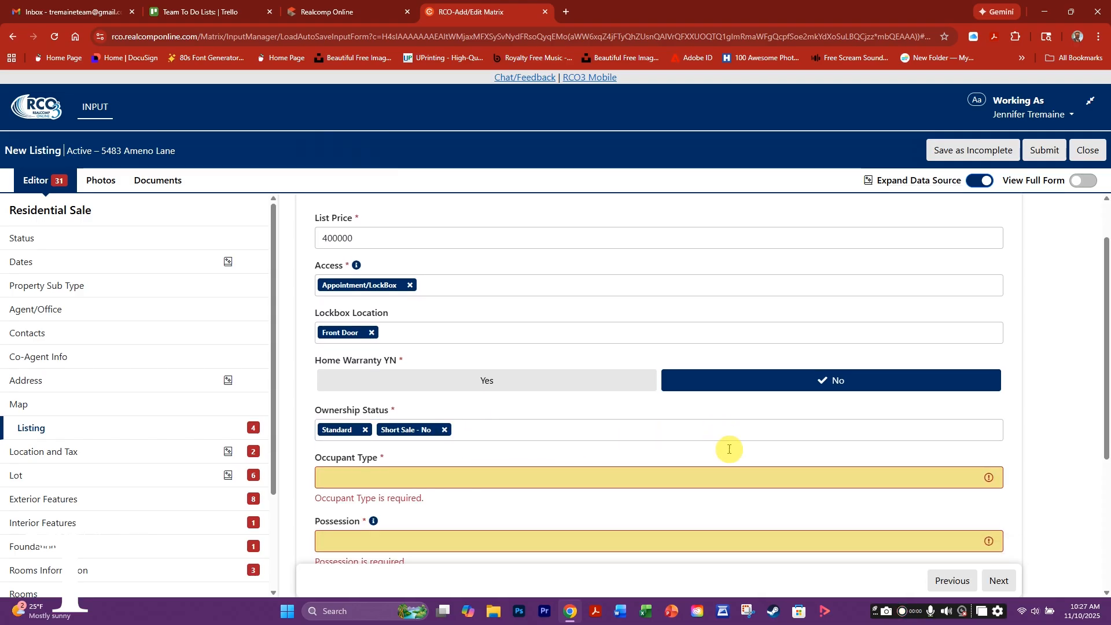
left_click(332, 445)
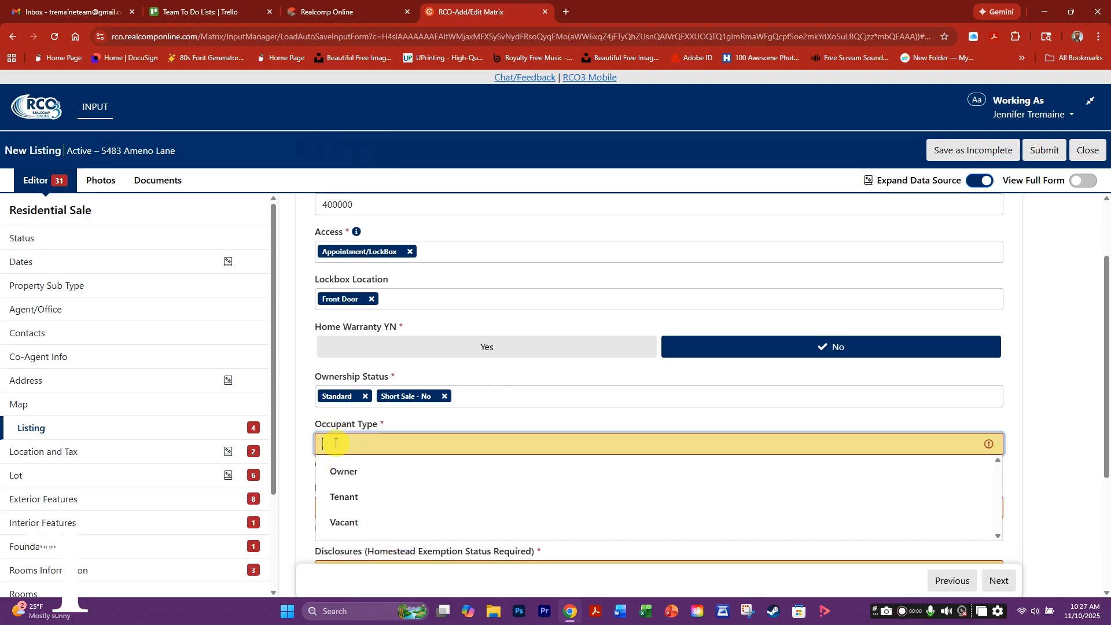
left_click(359, 523)
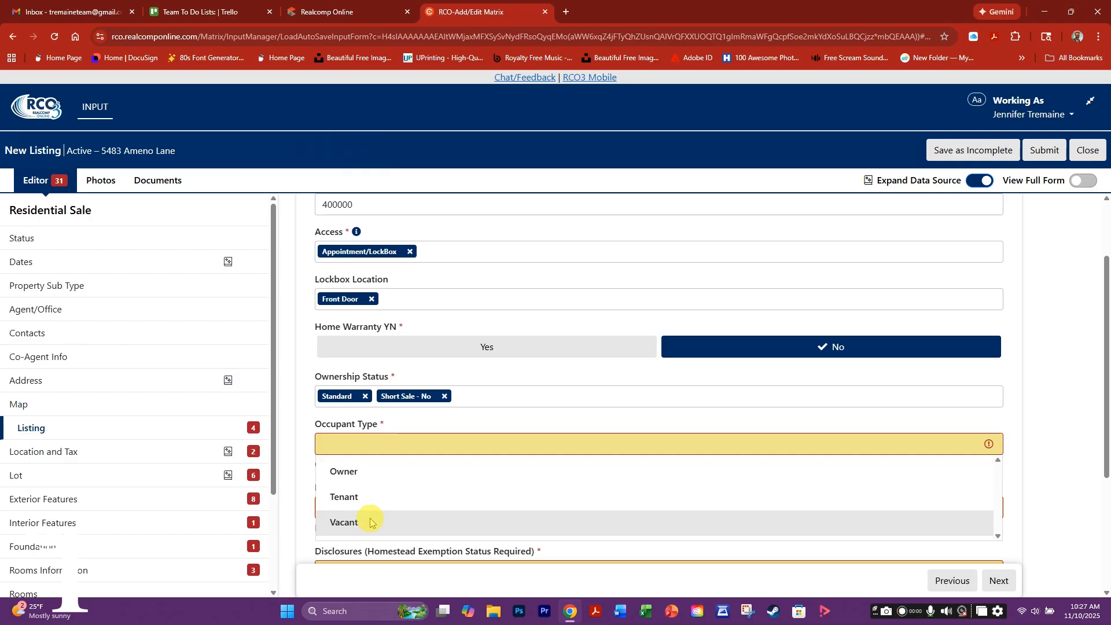
left_click(351, 491)
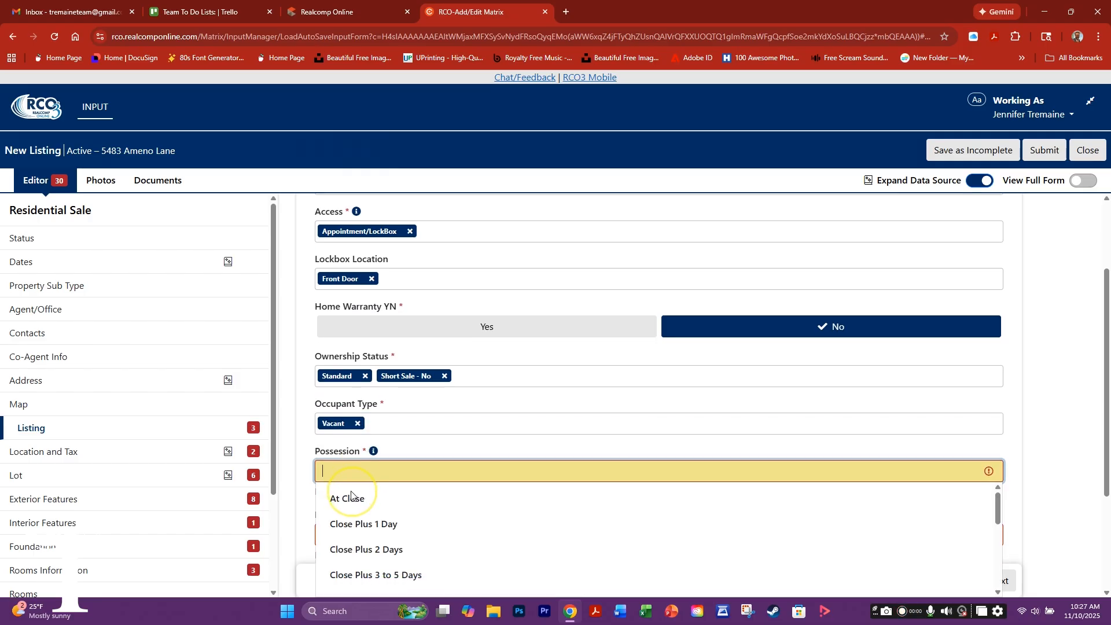
scroll(398, 537, "down", 1)
scroll(398, 537, "down", 3)
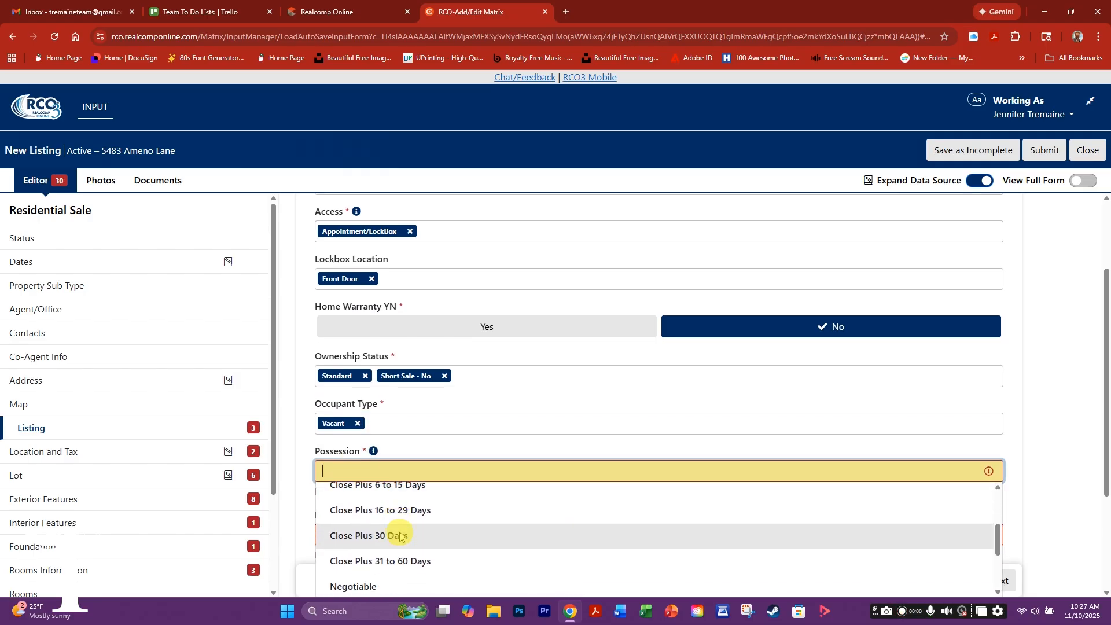
scroll(352, 514, "up", 5)
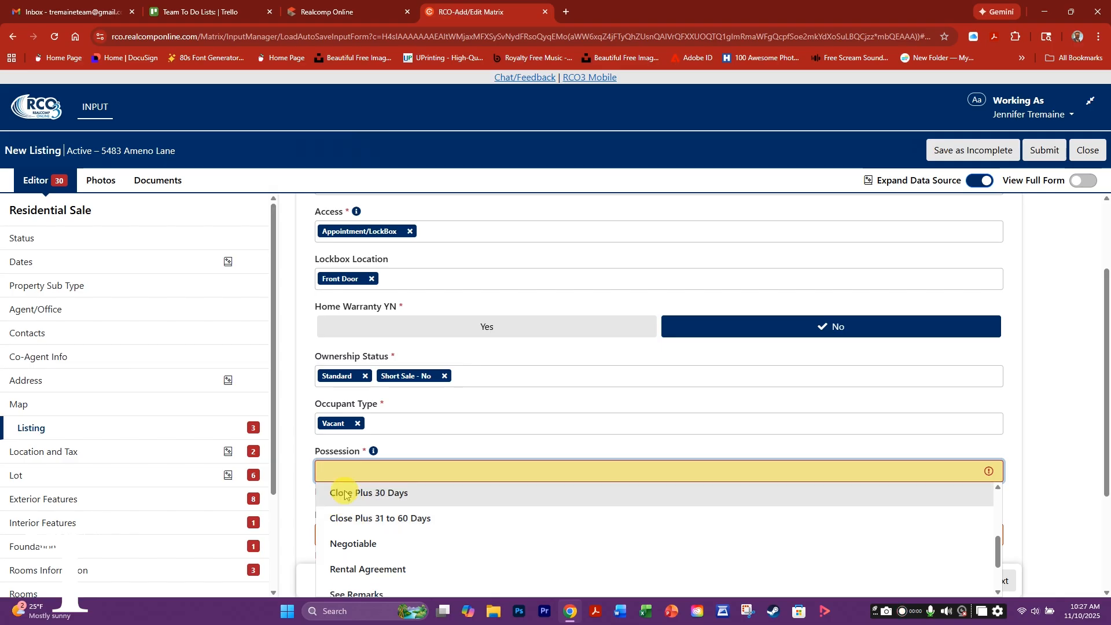
left_click(354, 505)
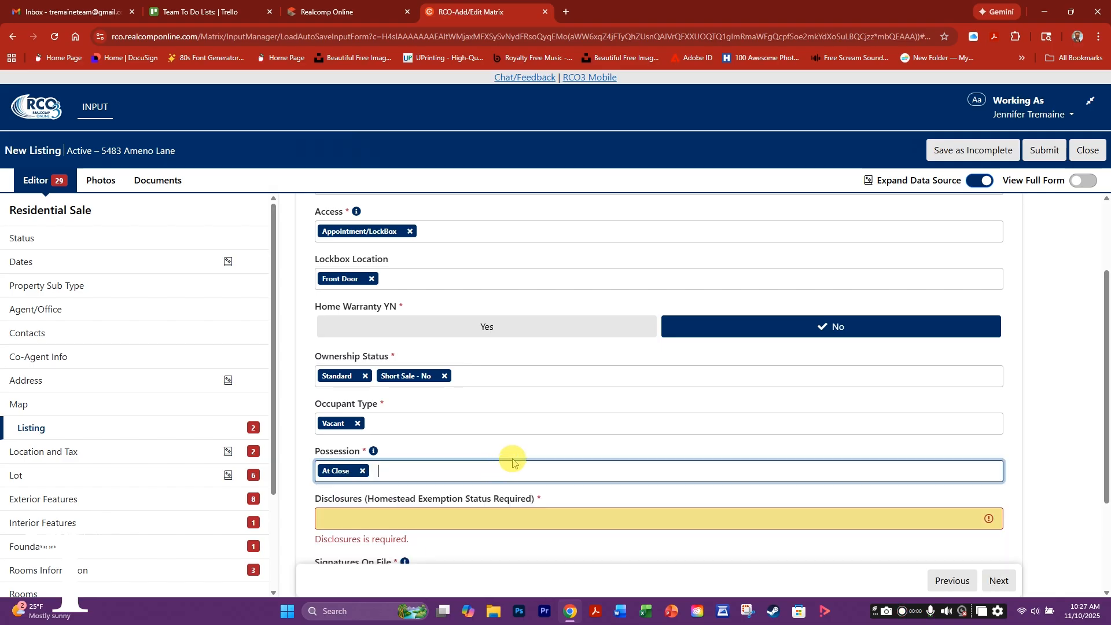
- Mark Disclosures as Taxes Not Homestead Exempt and Signatures On File as Yes
scroll(719, 417, "down", 2)
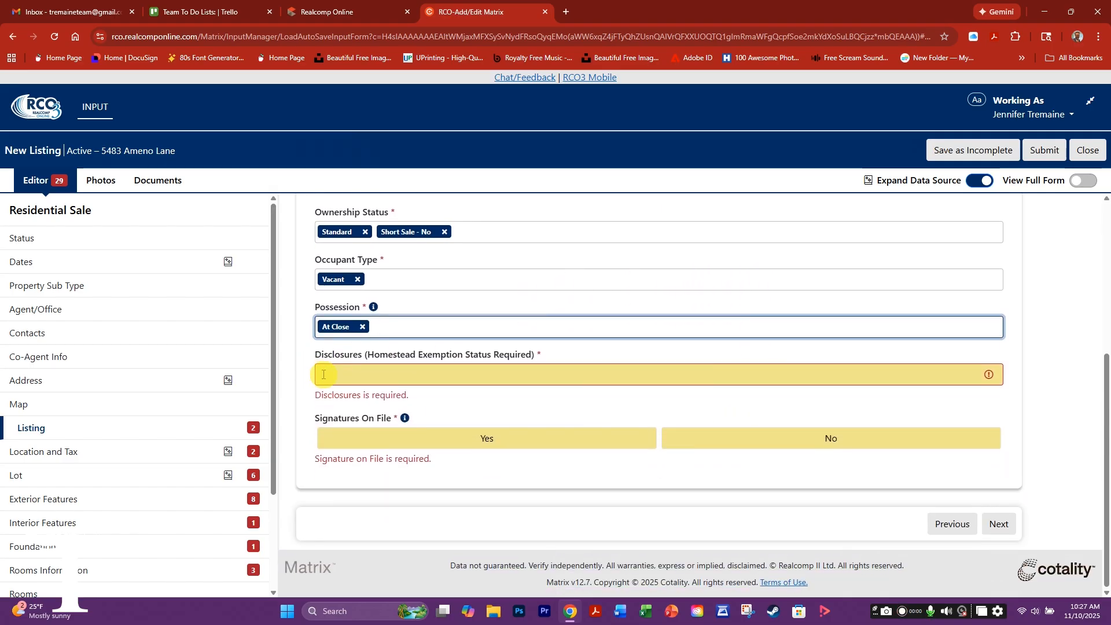
left_click(323, 375)
scroll(401, 431, "down", 2)
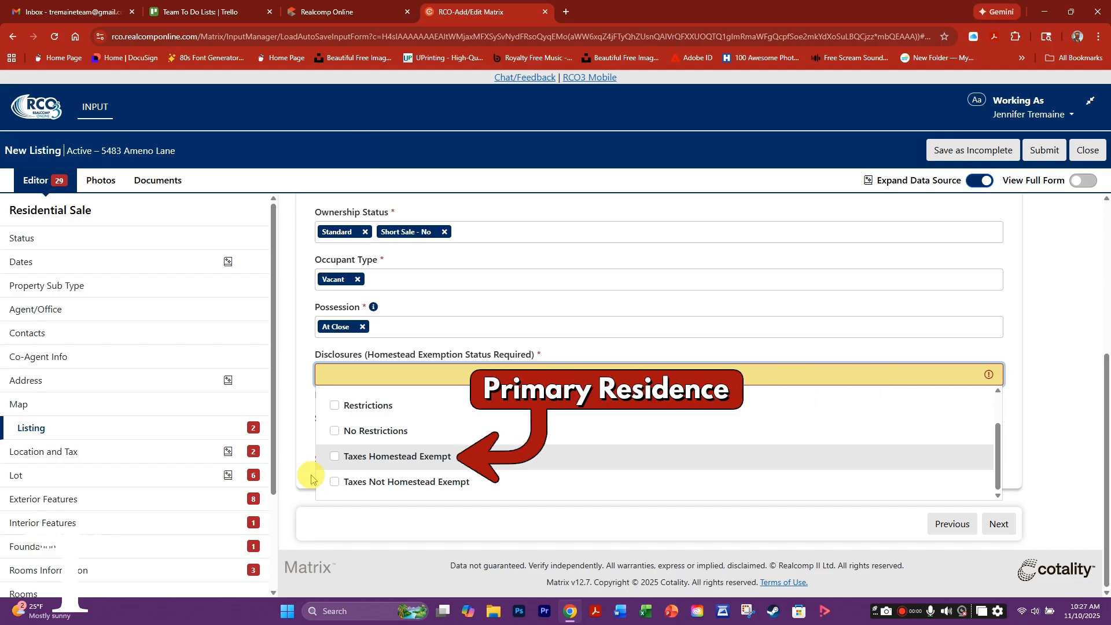
left_click(301, 386)
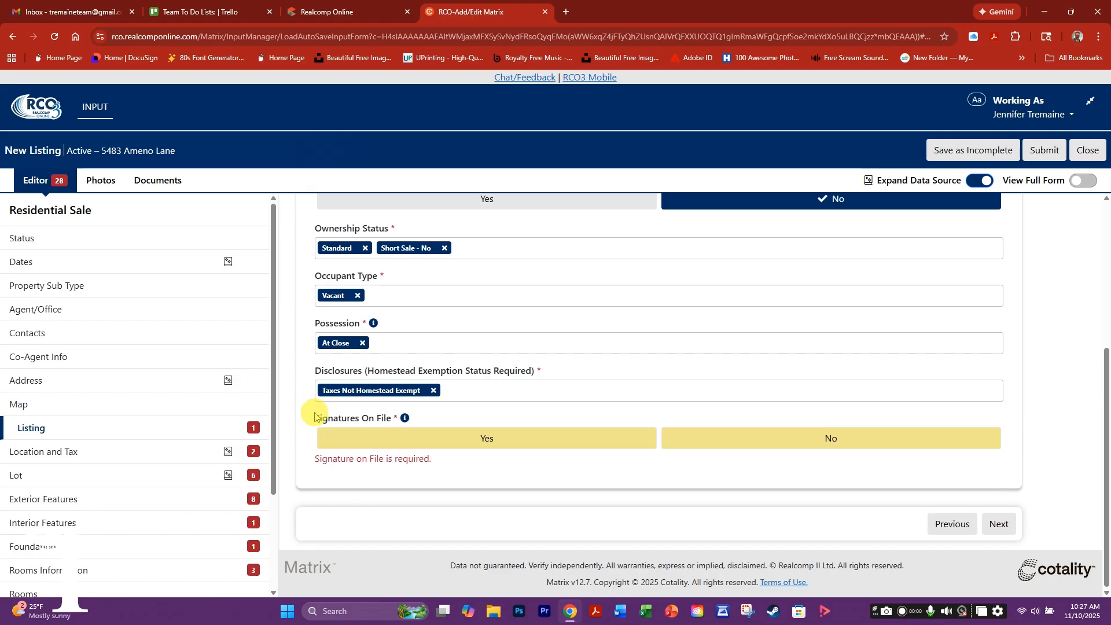
left_click(480, 439)
- Enter the cross streets Bob St. and Sarah Ln
left_click(998, 525)
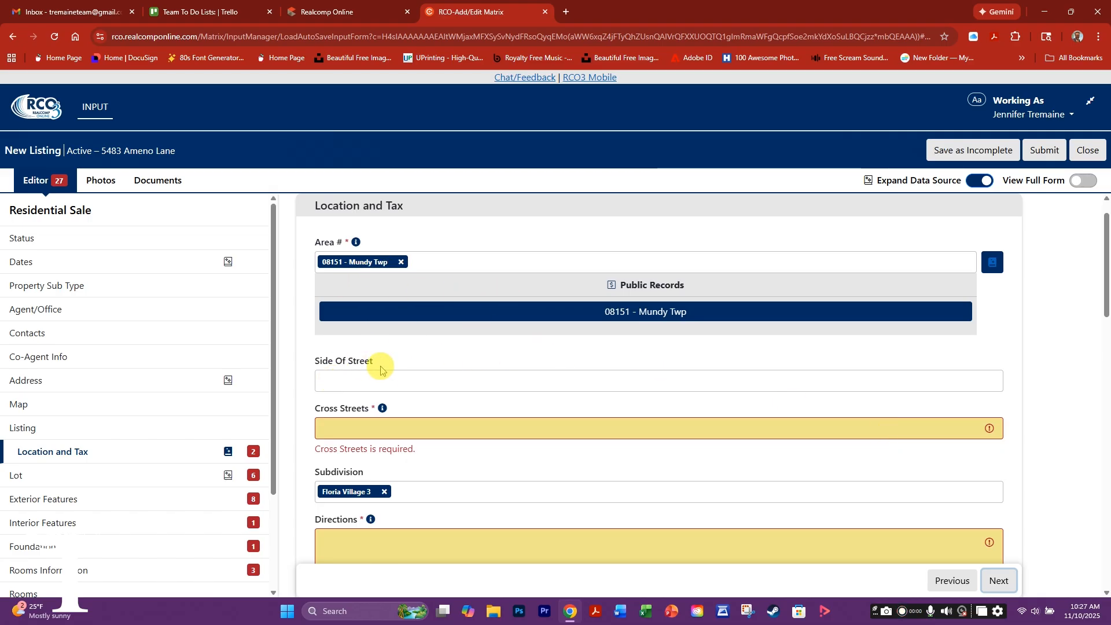
left_click(333, 427)
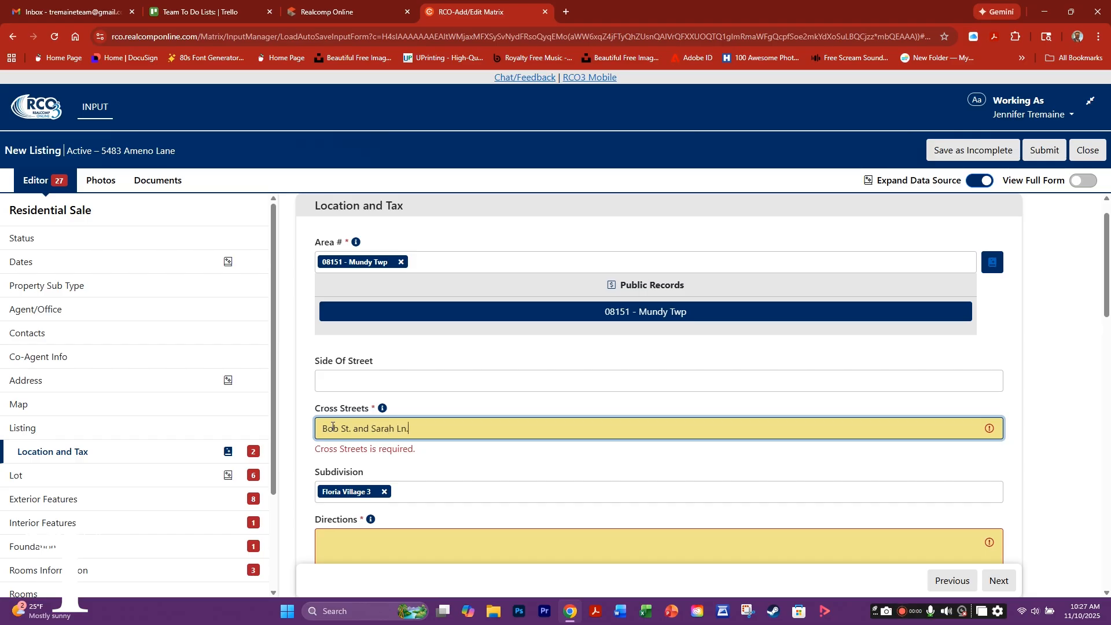
scroll(427, 476, "down", 2)
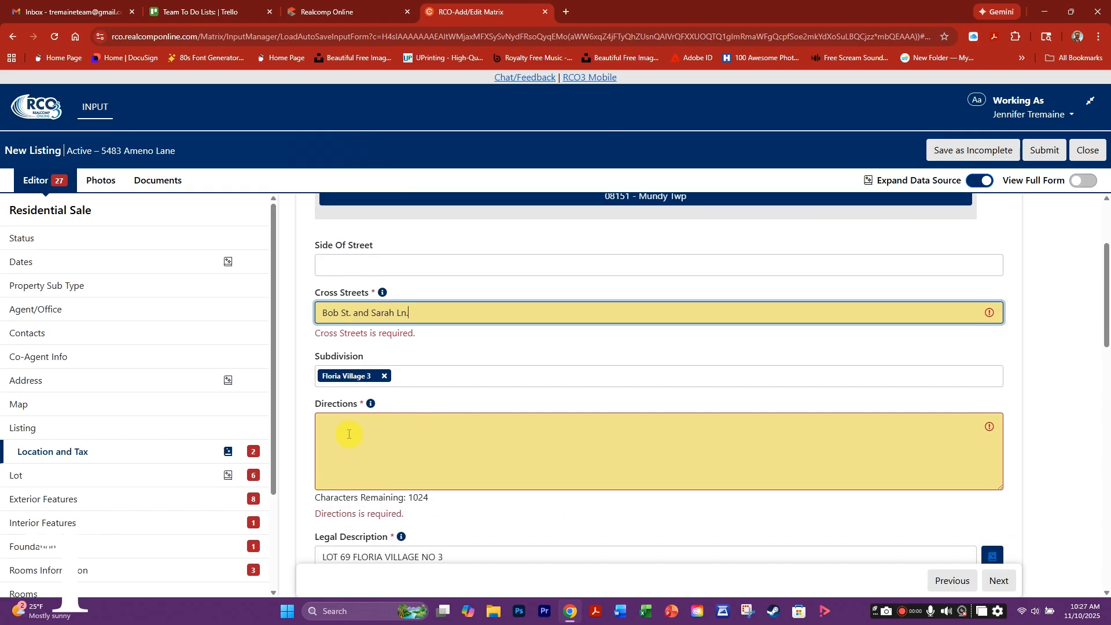
- Write the driving directions, starting 'Home is on the'
left_click(348, 429)
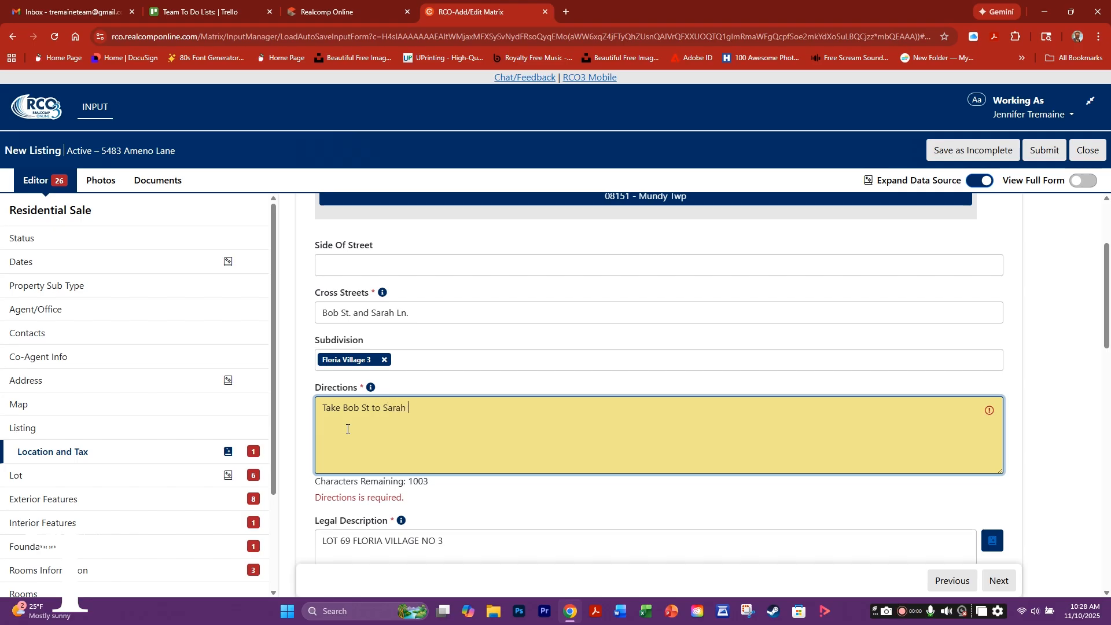
type("Home is on the left.")
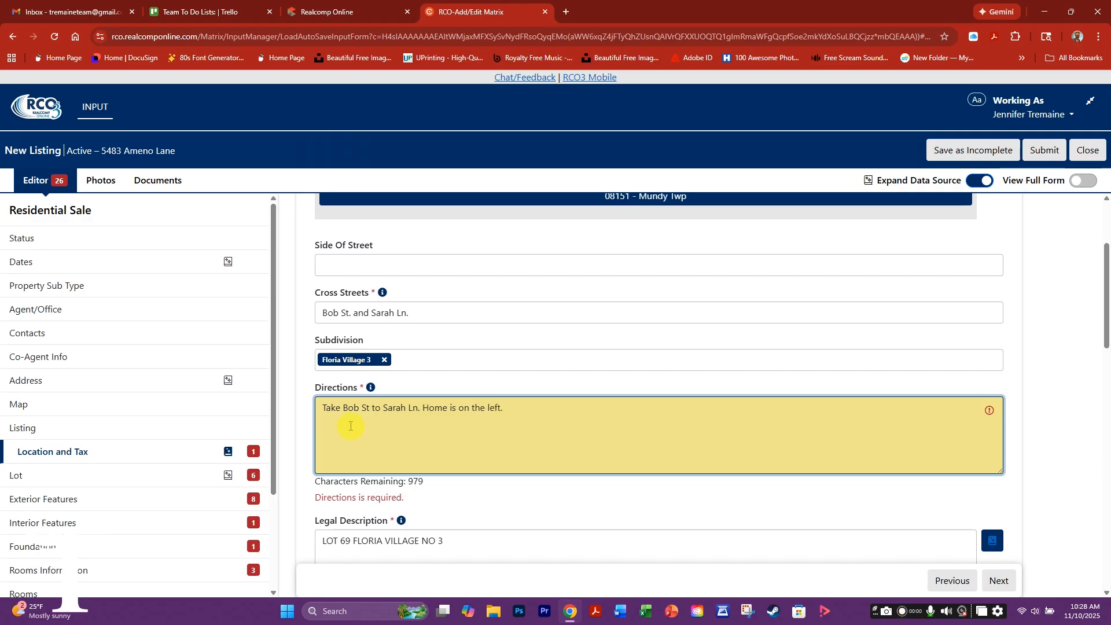
scroll(663, 494, "down", 3)
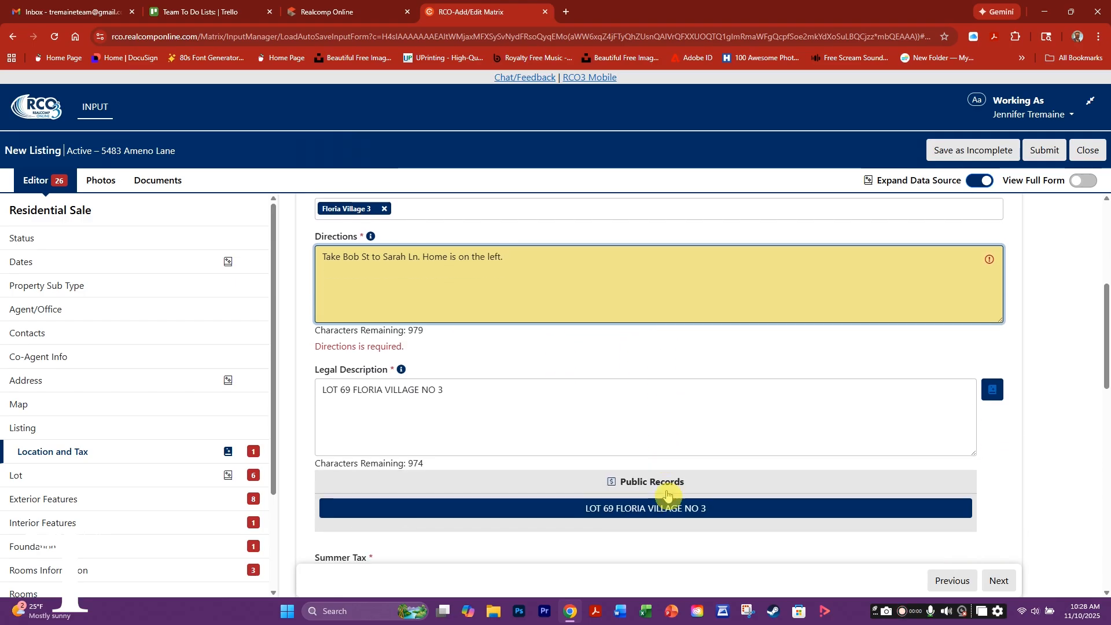
scroll(675, 422, "down", 3)
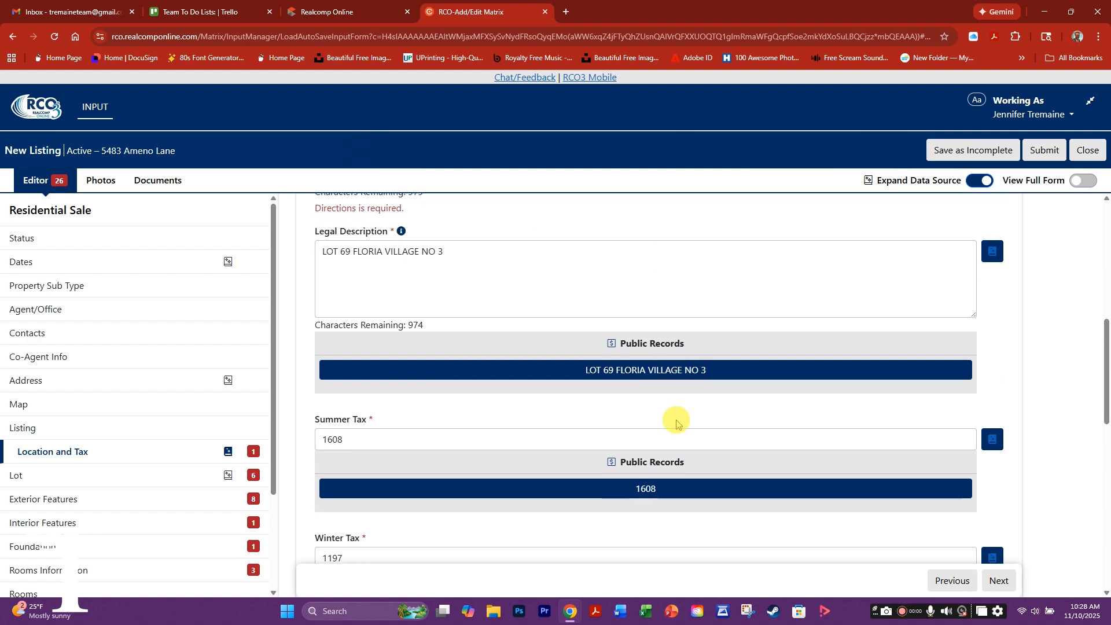
scroll(677, 423, "down", 3)
scroll(503, 483, "down", 4)
scroll(368, 476, "down", 2)
scroll(370, 490, "down", 2)
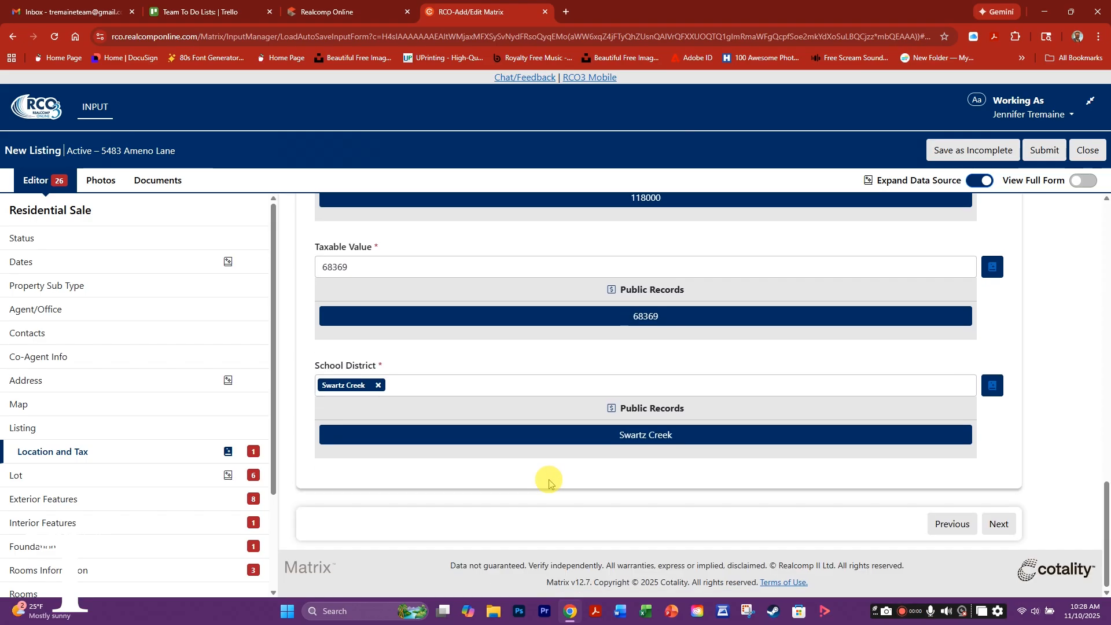
left_click(998, 524)
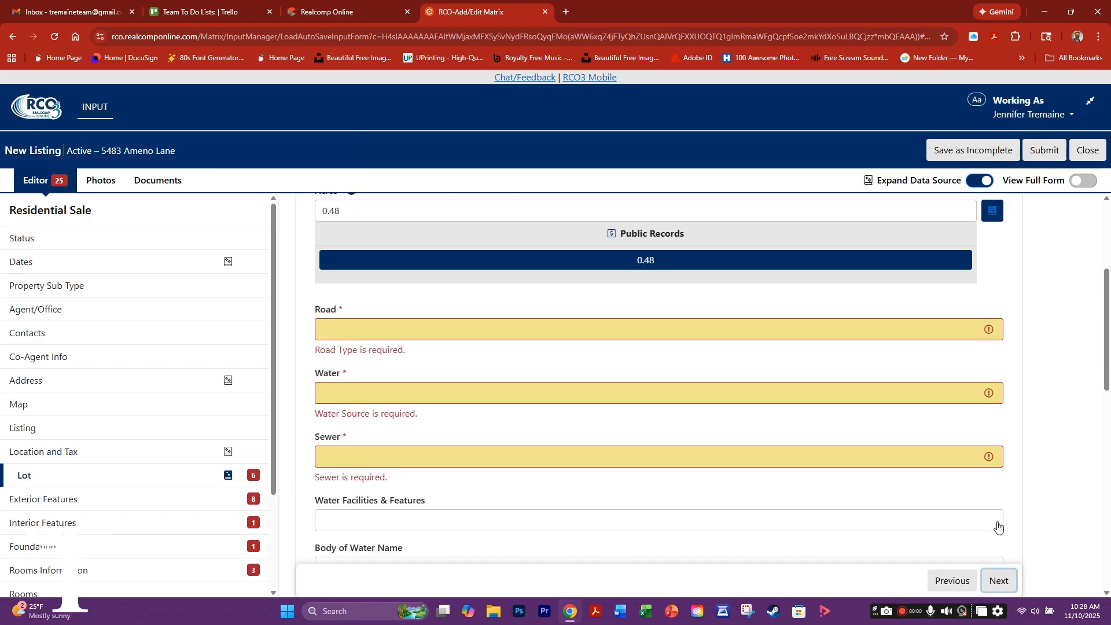
- Enter Lot Dimensions 120x175x124x183 and Road Frontage Feet of 120
left_click(356, 262)
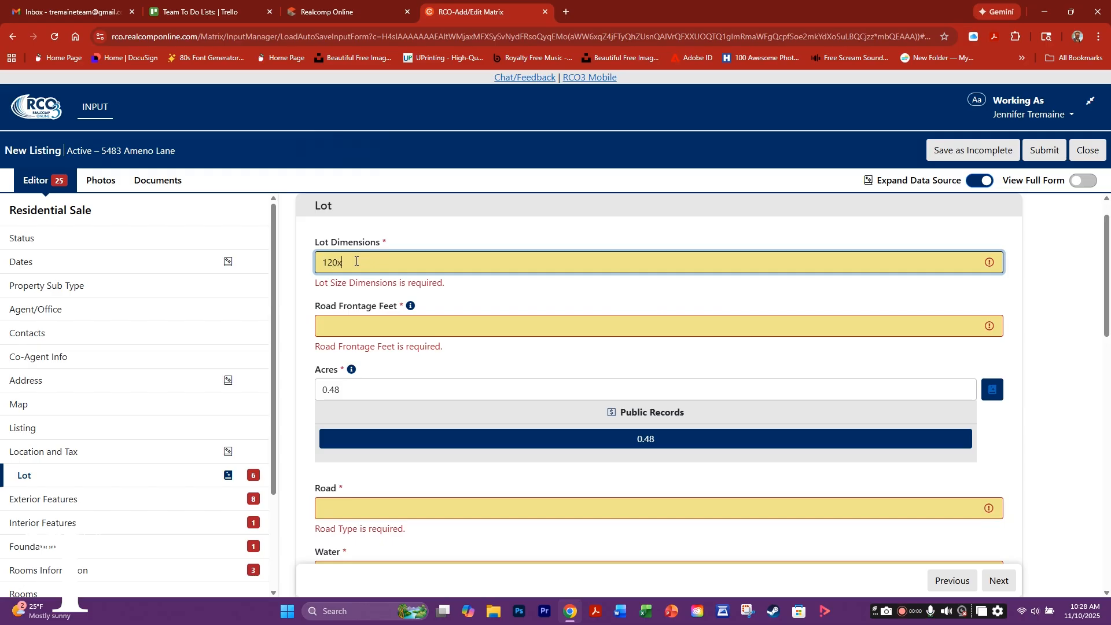
type("120x175x124x183")
left_click(340, 327)
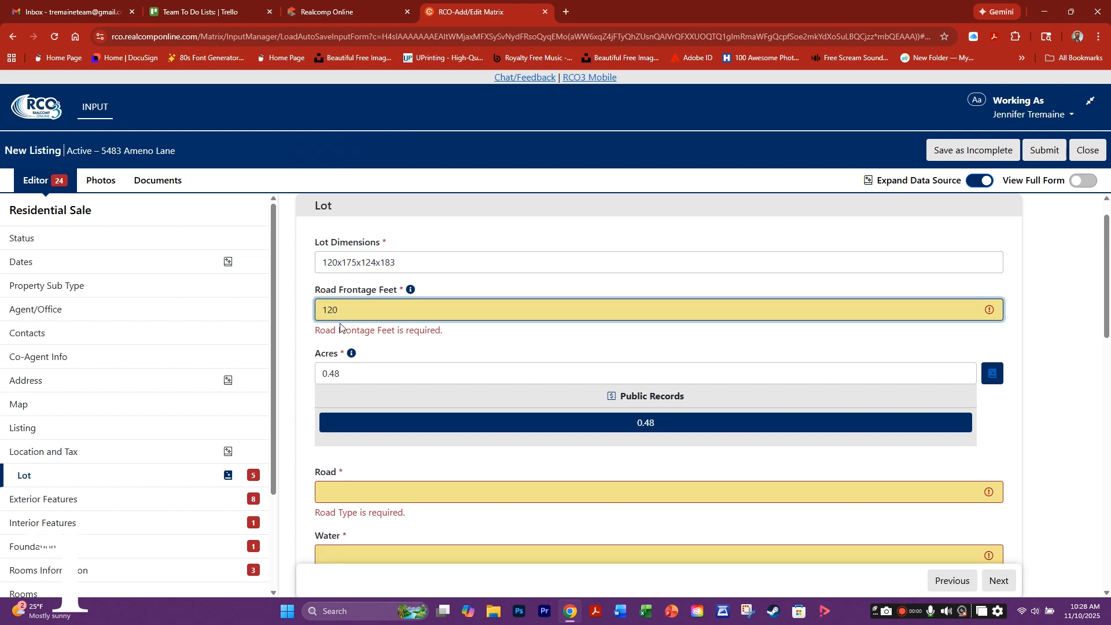
left_click(343, 372)
- Set the road type to Paved
left_click(334, 495)
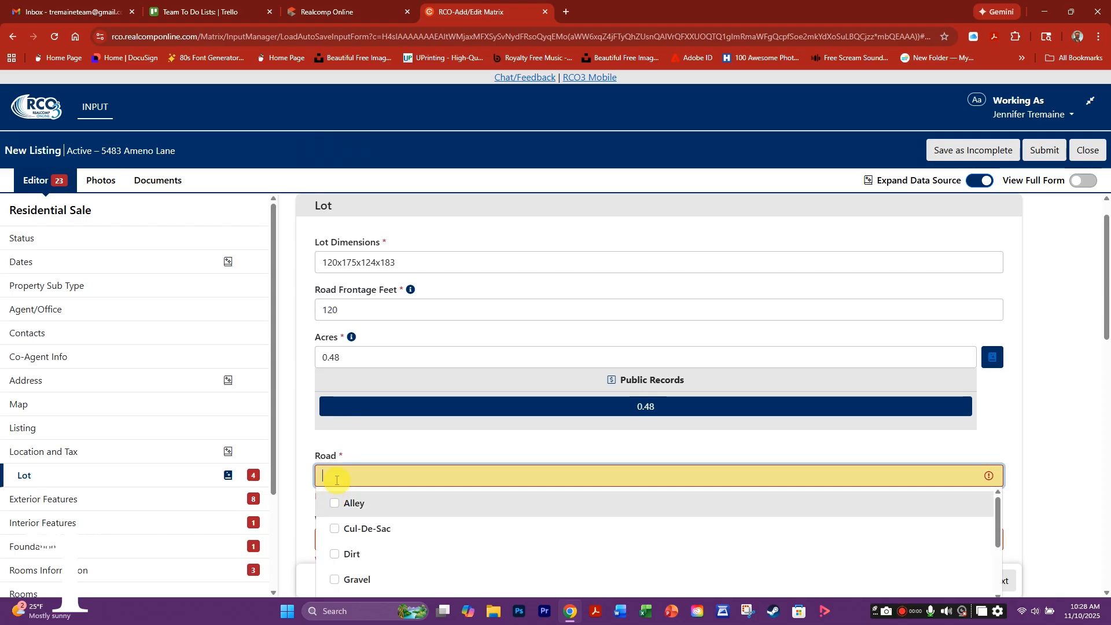
scroll(515, 450, "down", 3)
scroll(370, 350, "down", 1)
scroll(373, 355, "up", 1)
scroll(376, 353, "down", 1)
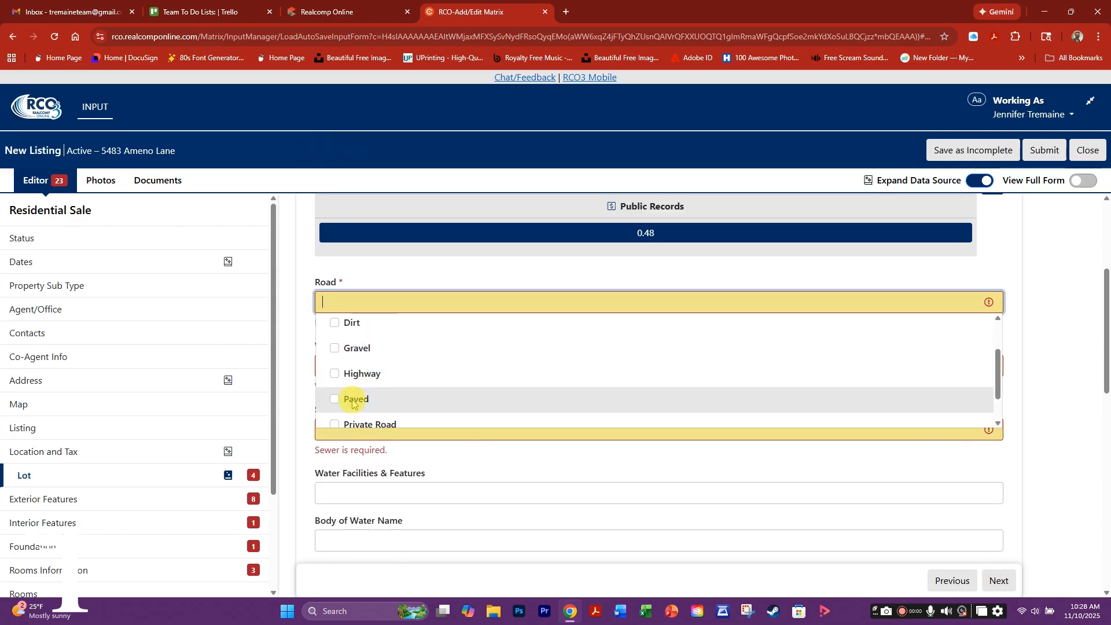
scroll(347, 388, "down", 1)
left_click(344, 360)
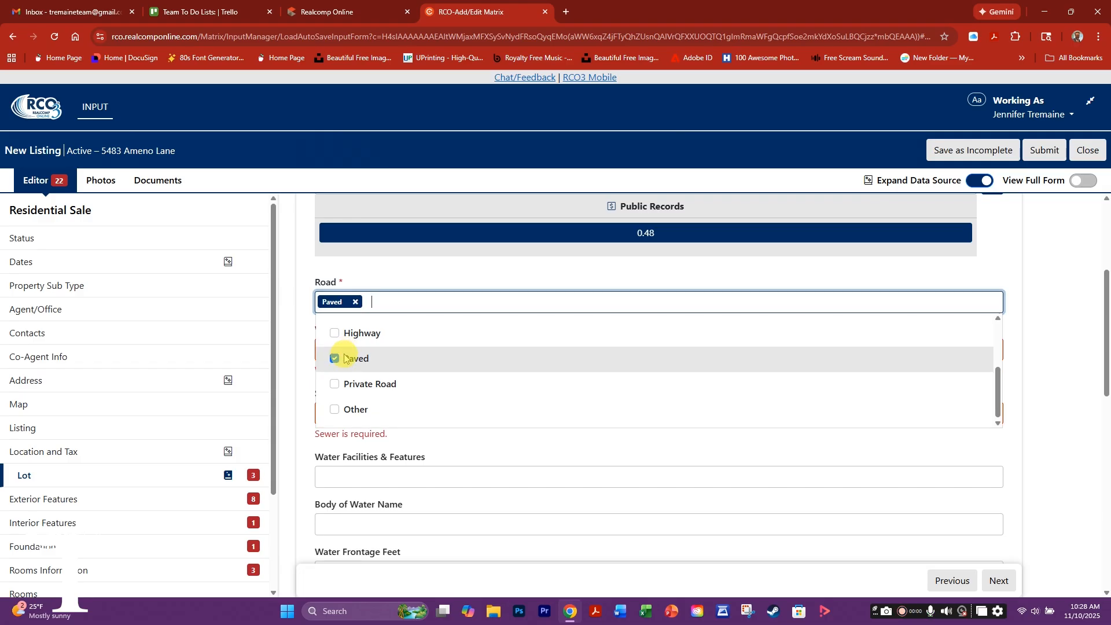
left_click(358, 323)
- Set the water source to Public and the sewer to Public Sewer
left_click(323, 356)
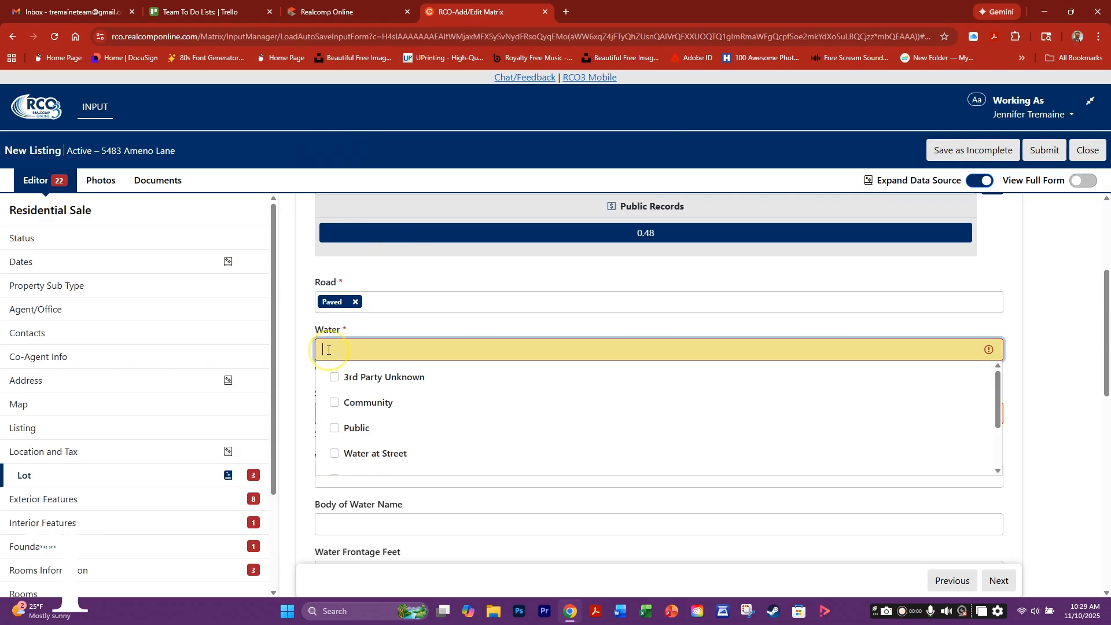
left_click(334, 430)
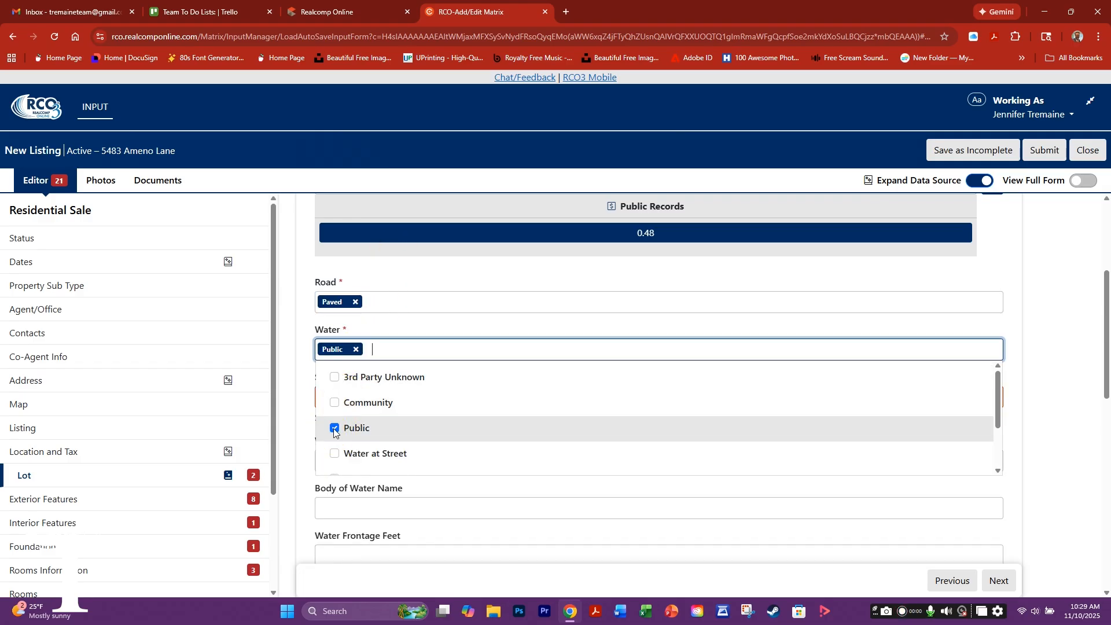
left_click(304, 387)
left_click(331, 397)
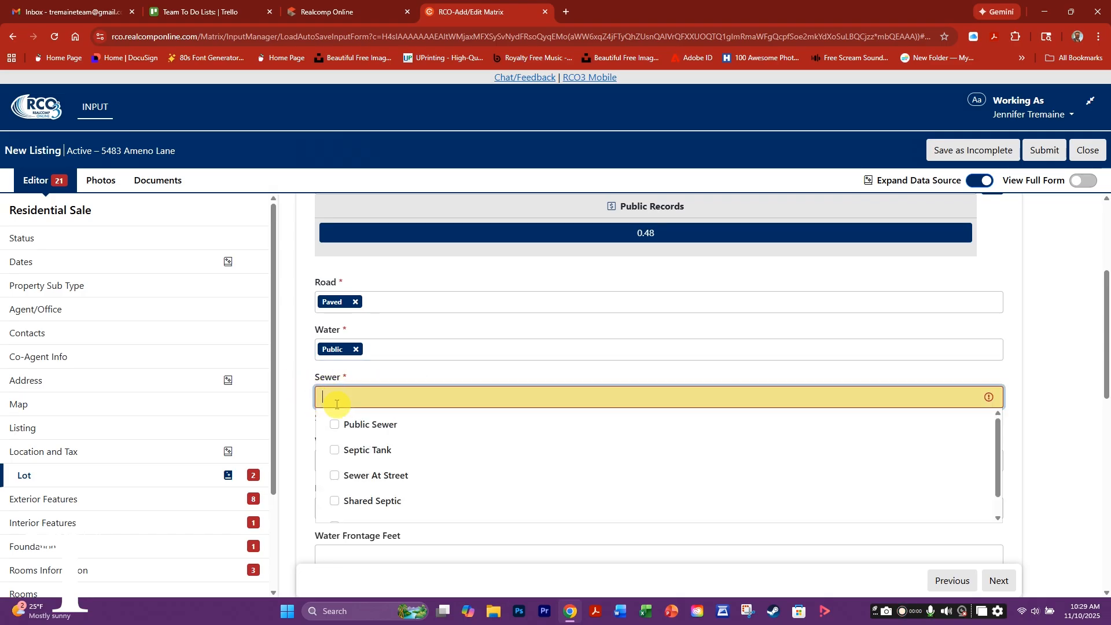
scroll(370, 463, "down", 1)
scroll(347, 457, "up", 1)
left_click(334, 425)
left_click(303, 401)
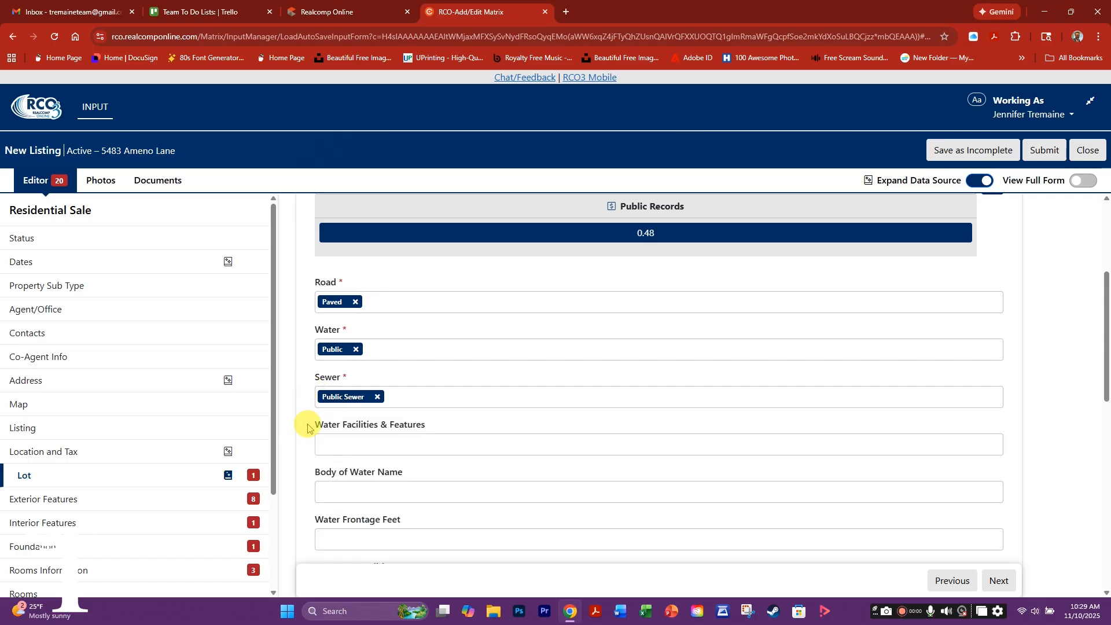
- Add Pole Barn and Shed(s) to Other Structures
scroll(339, 460, "down", 2)
scroll(324, 487, "down", 1)
scroll(335, 508, "down", 1)
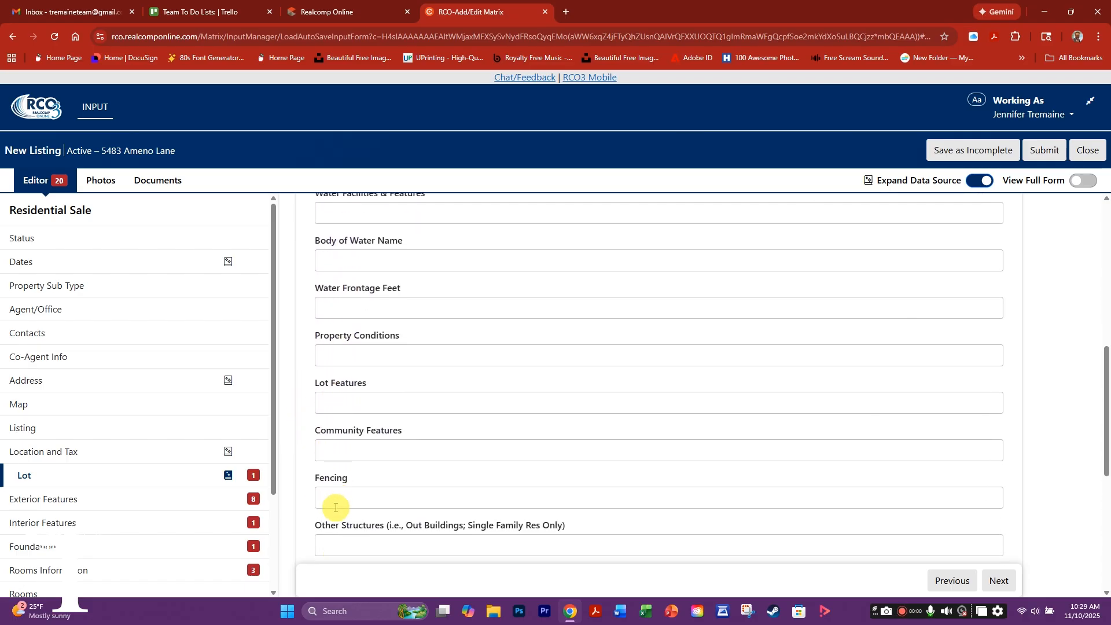
scroll(334, 492, "down", 2)
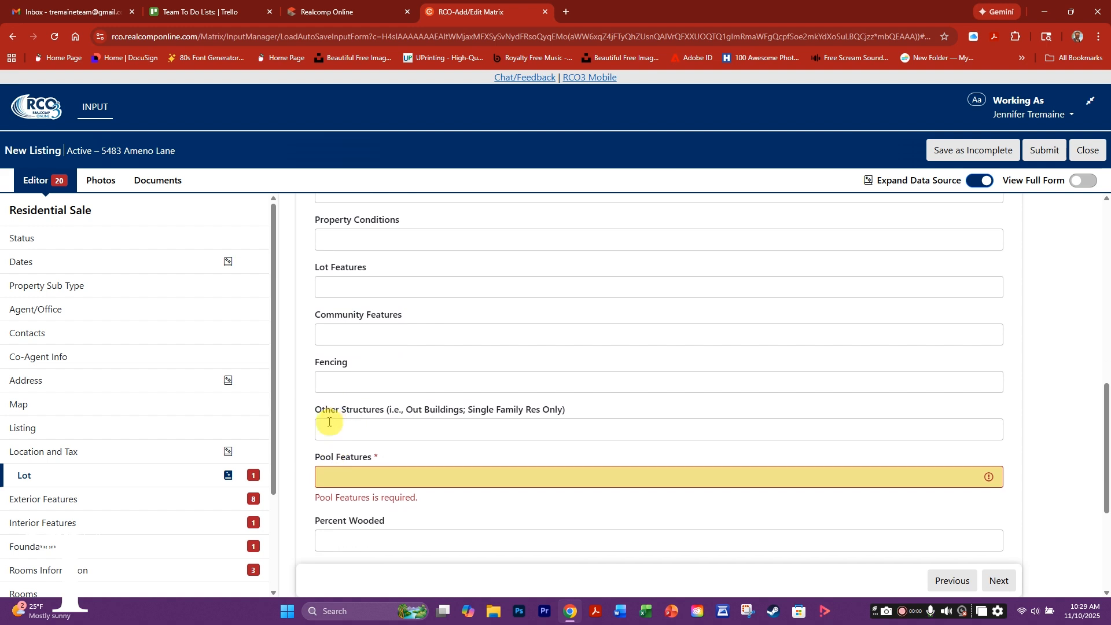
left_click(339, 428)
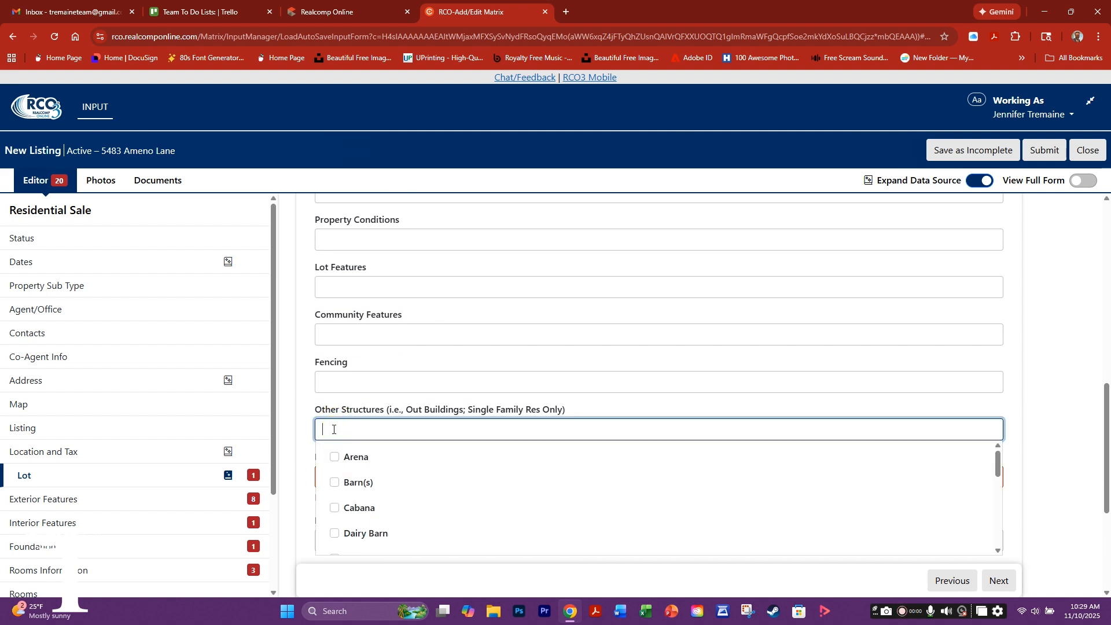
scroll(409, 480, "down", 2)
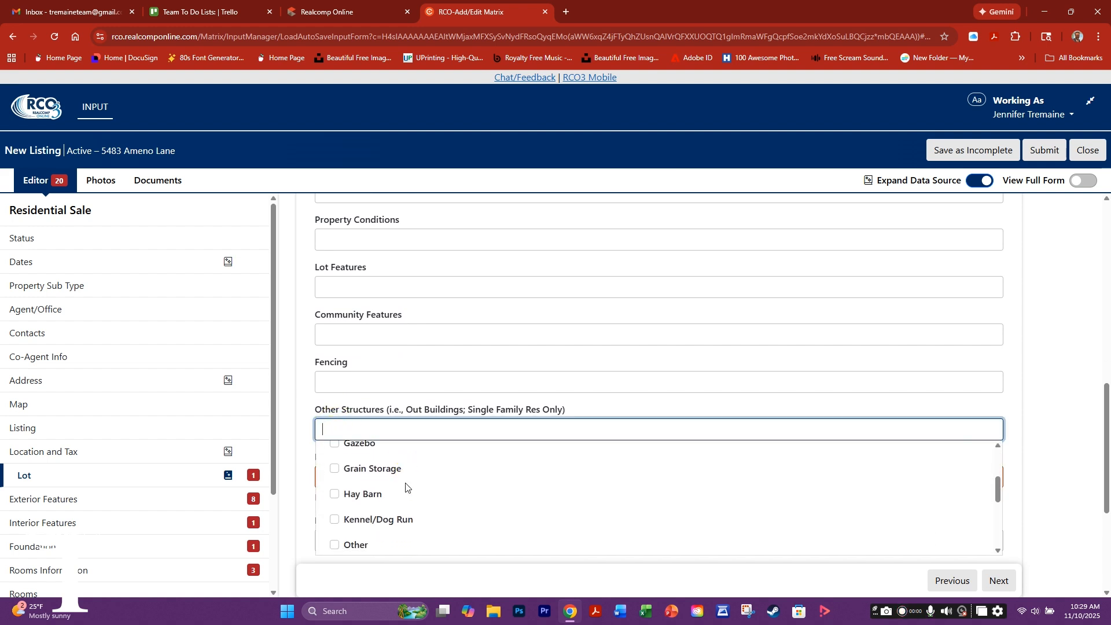
scroll(406, 488, "down", 3)
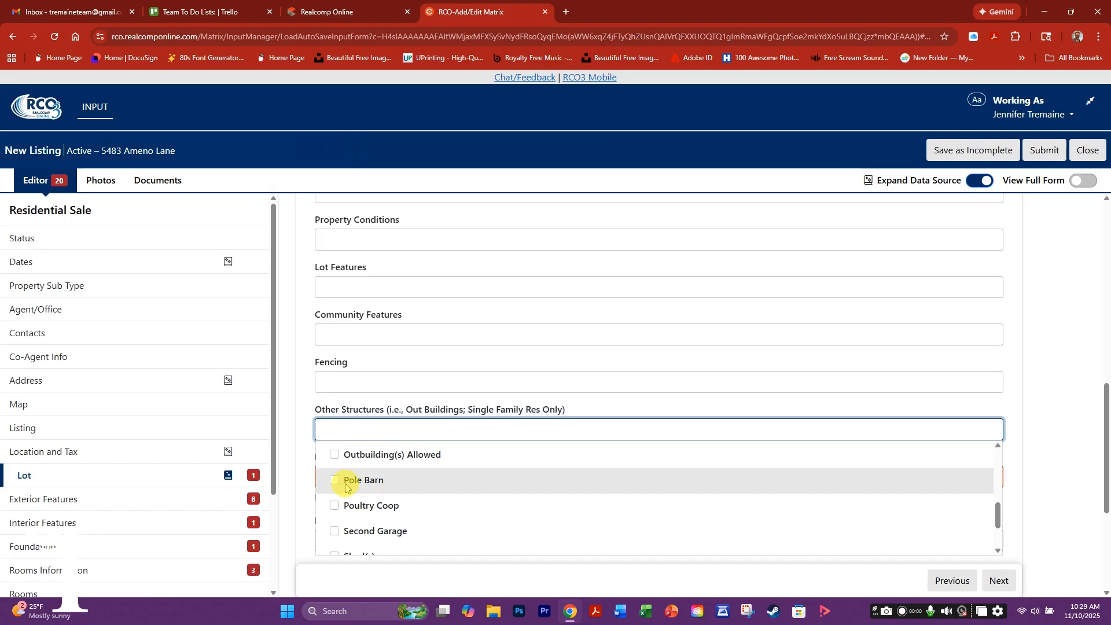
left_click(388, 485)
scroll(405, 489, "down", 2)
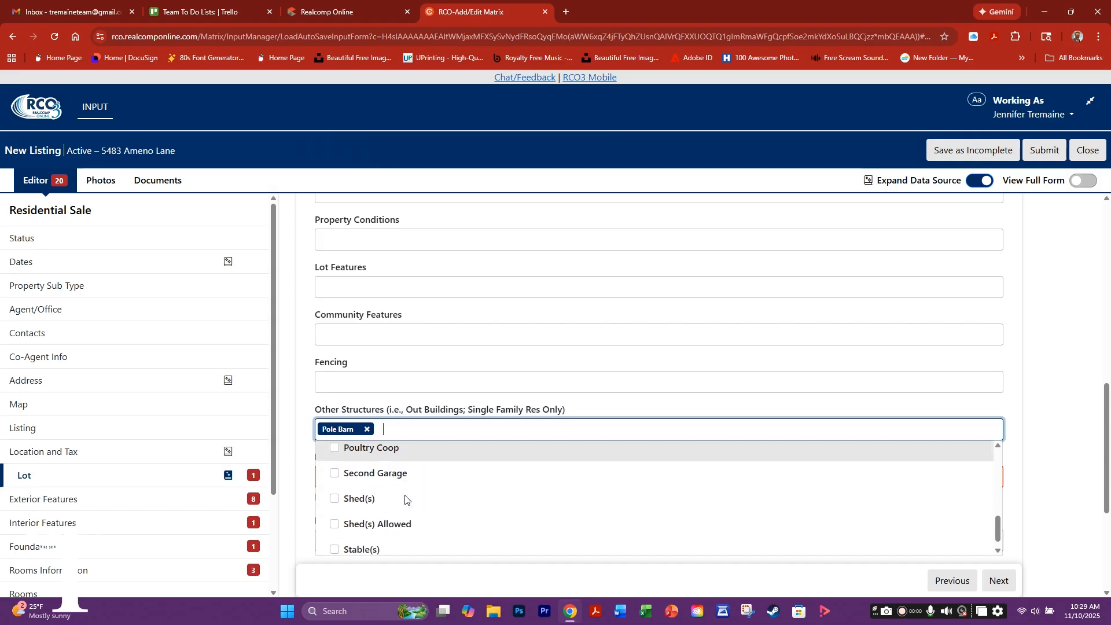
left_click(335, 499)
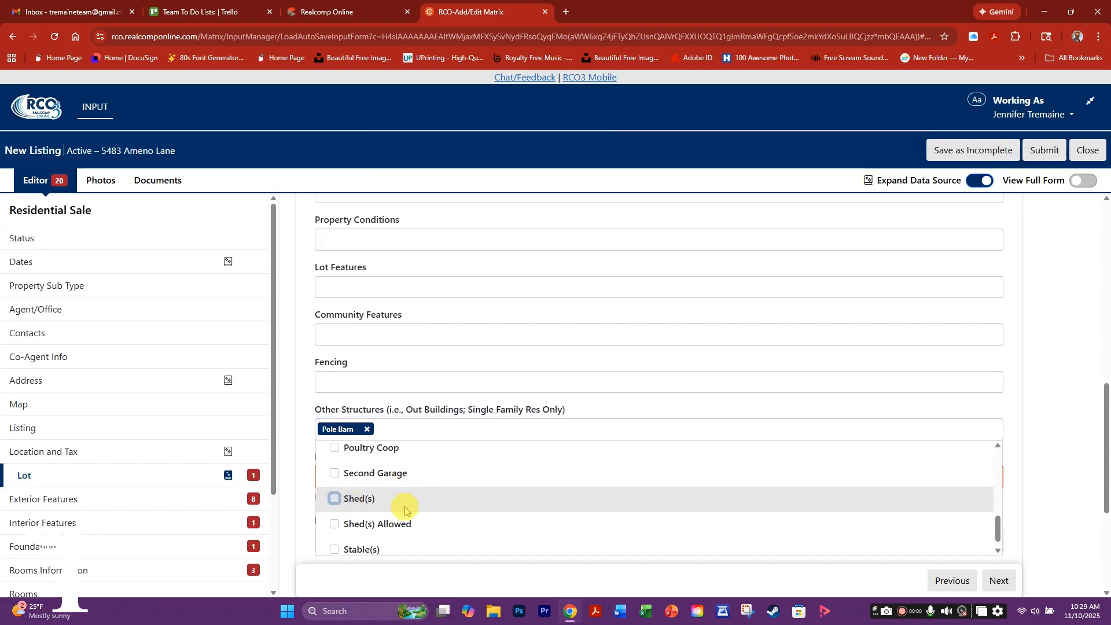
scroll(405, 510, "down", 4)
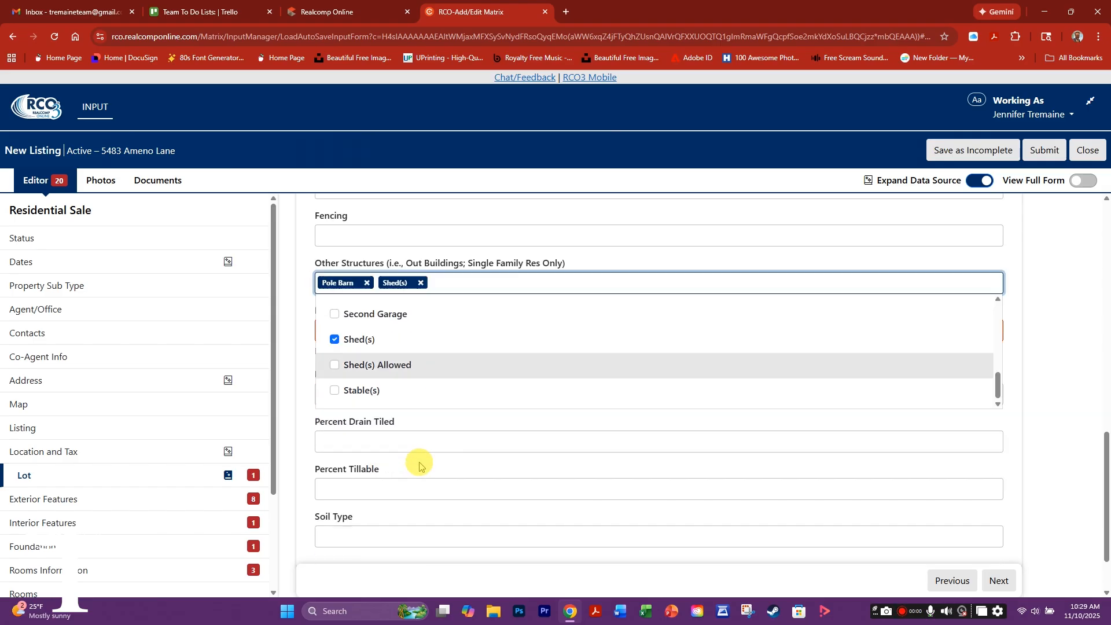
left_click(296, 385)
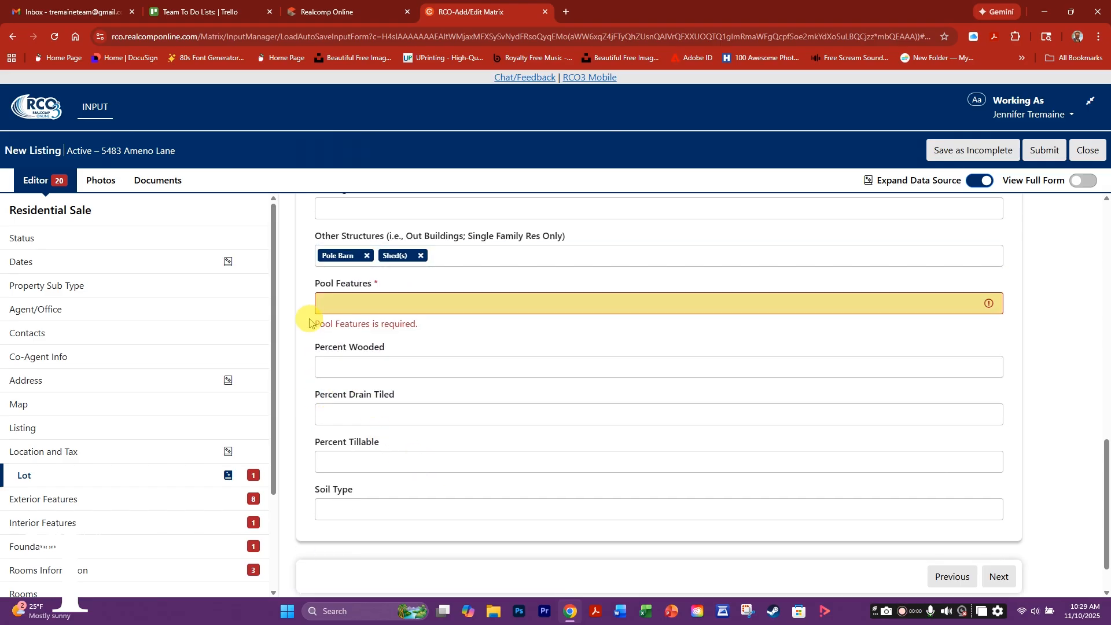
- Set Pool Features to None
left_click(337, 304)
scroll(347, 385, "down", 1)
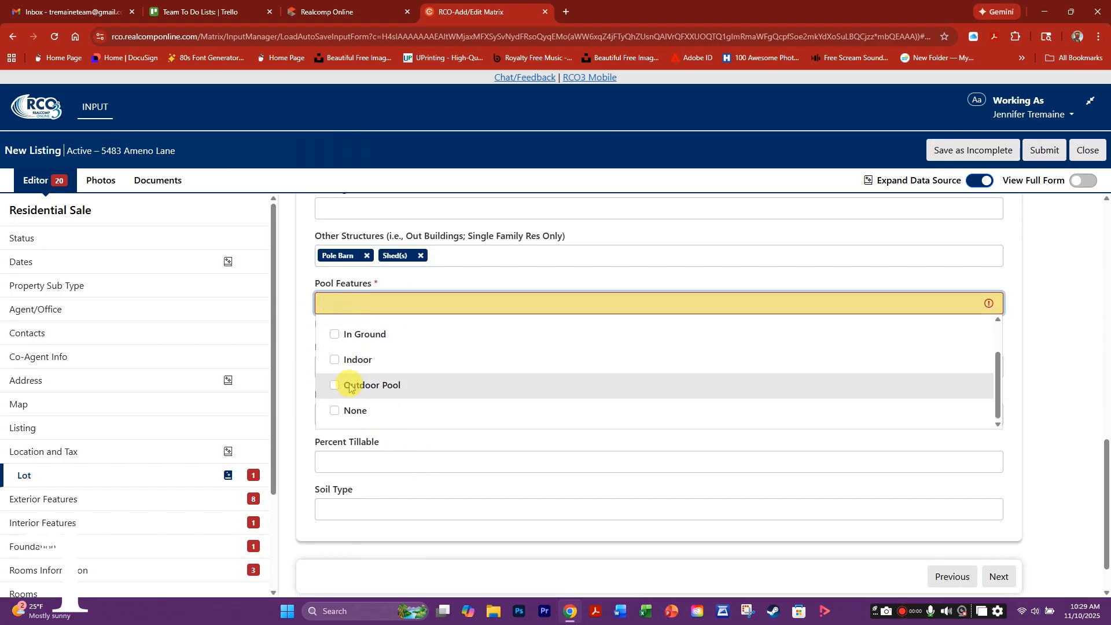
left_click(336, 408)
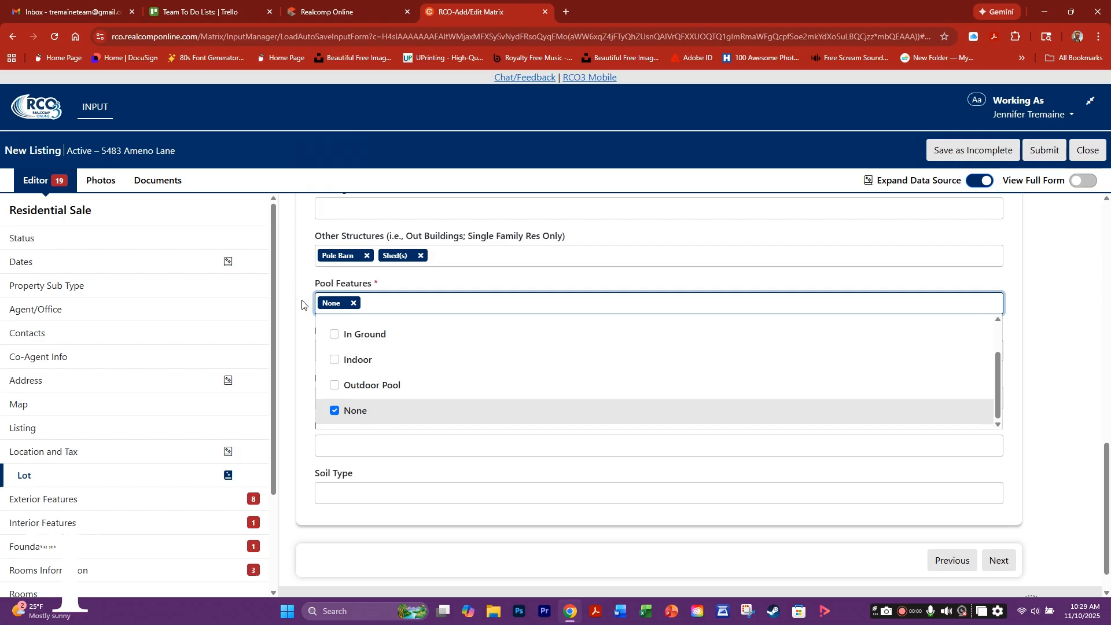
left_click(304, 318)
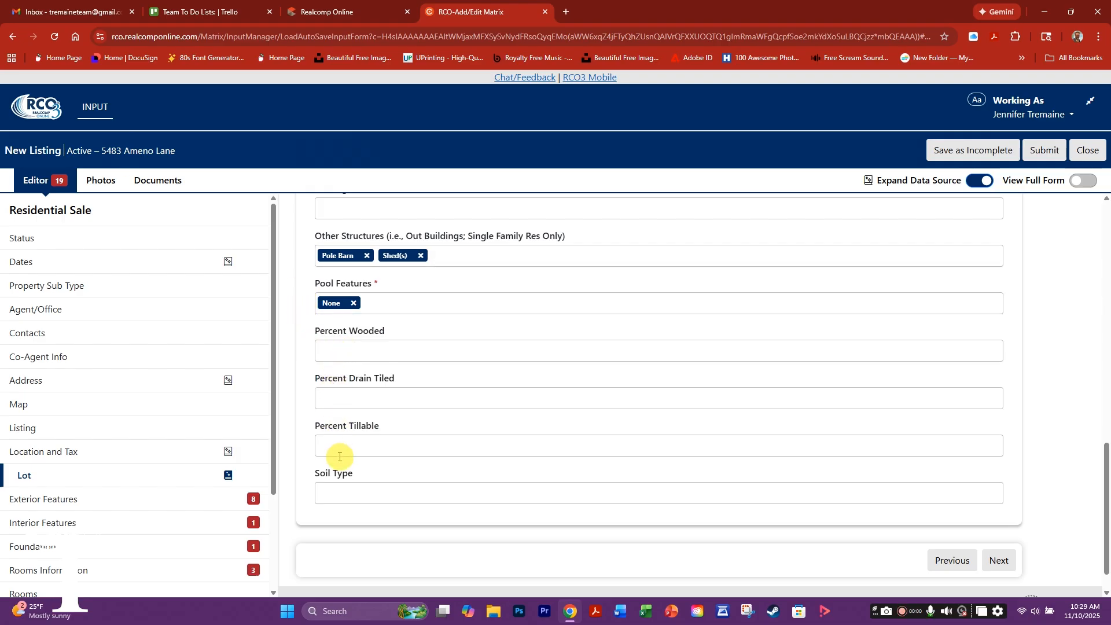
left_click(997, 561)
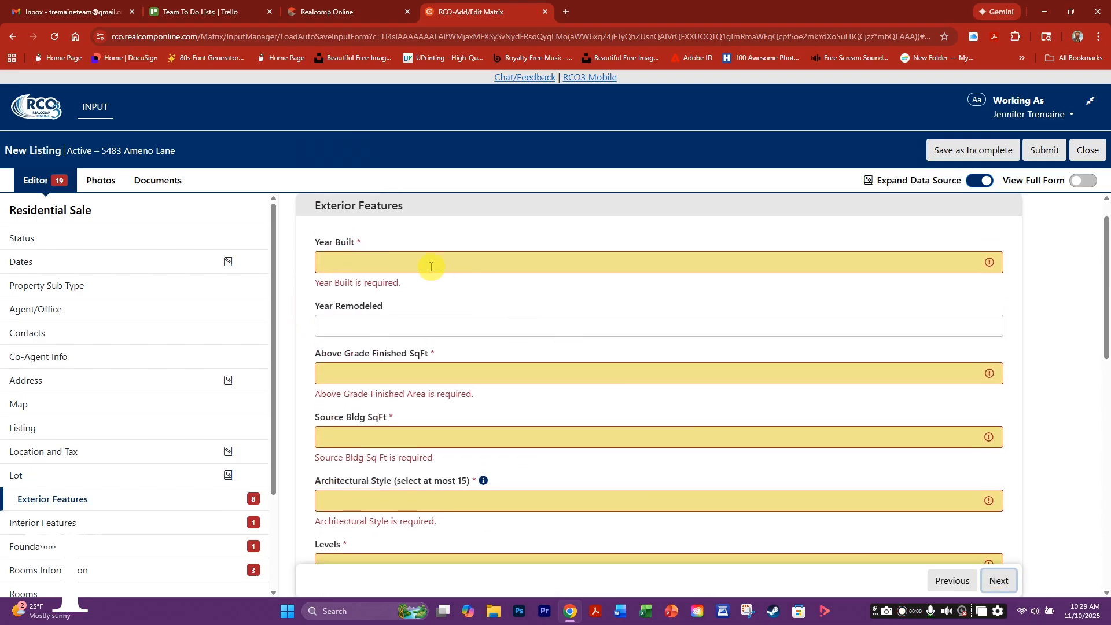
- Enter 2006 as Year Built and 2024 as Year Remodeled
left_click(349, 264)
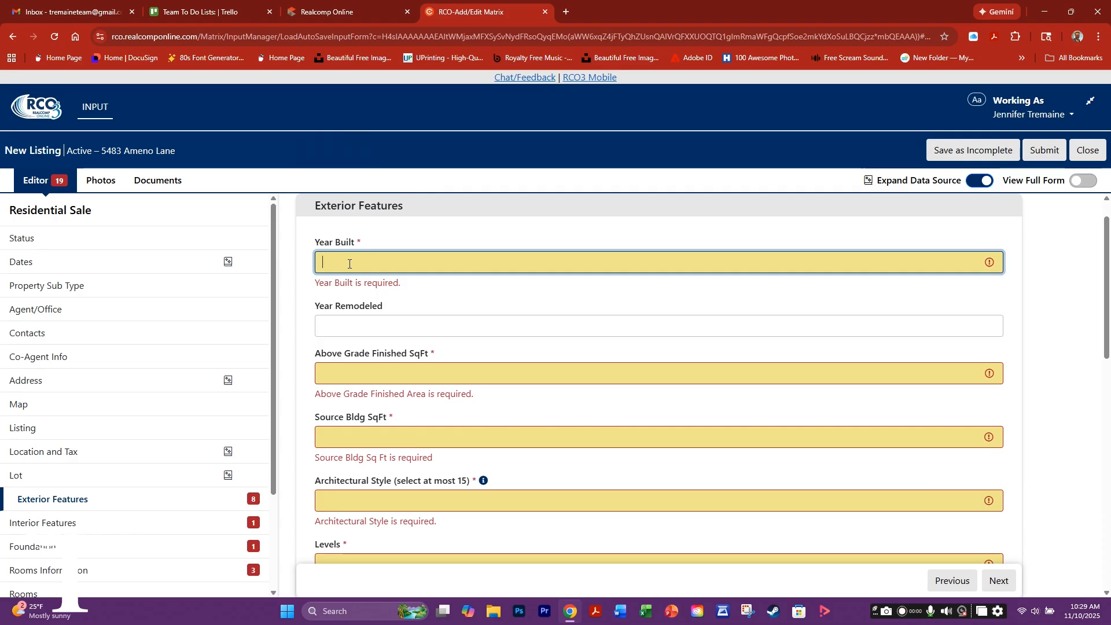
type("2006")
left_click(345, 324)
type("2024")
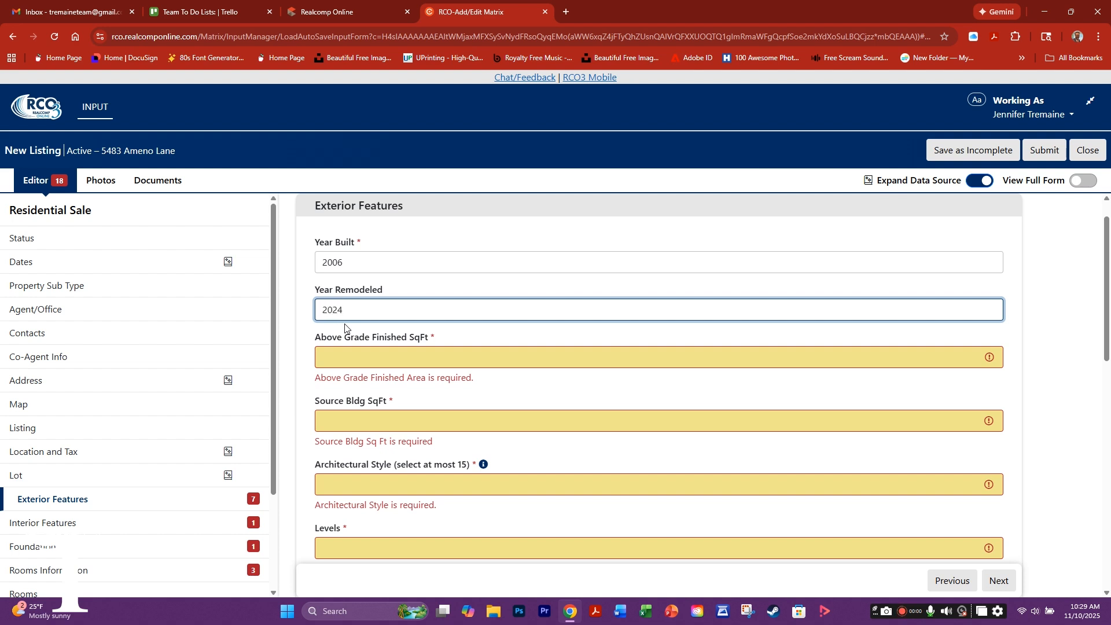
- Enter 1846 Above Grade Finished SqFt and set Source Bldg SqFt to Public Records
left_click(336, 359)
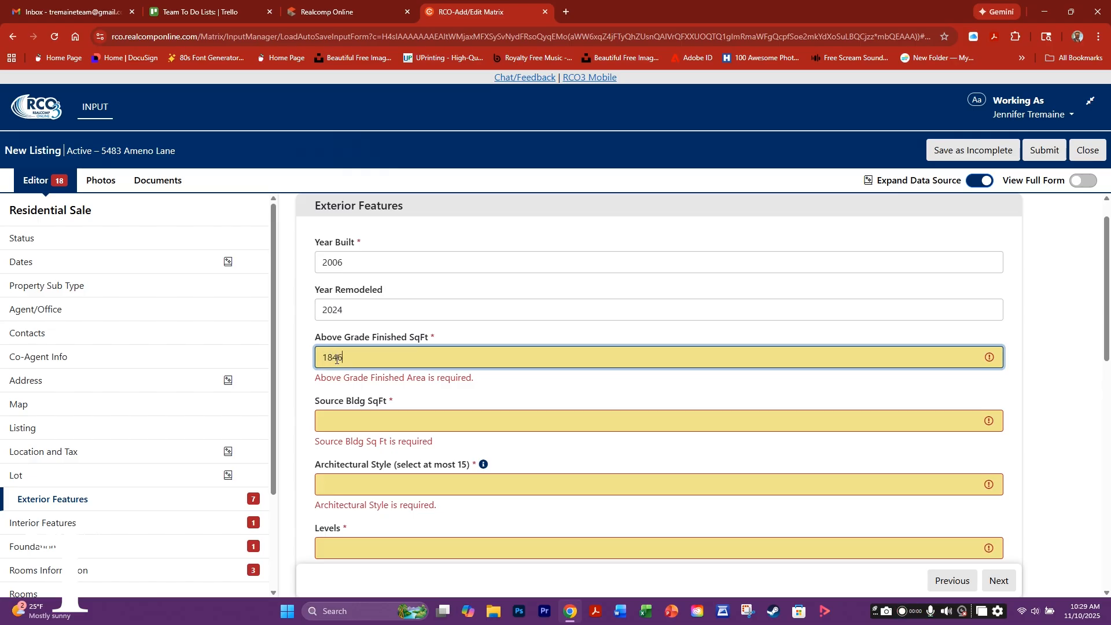
left_click(346, 419)
scroll(369, 482, "down", 2)
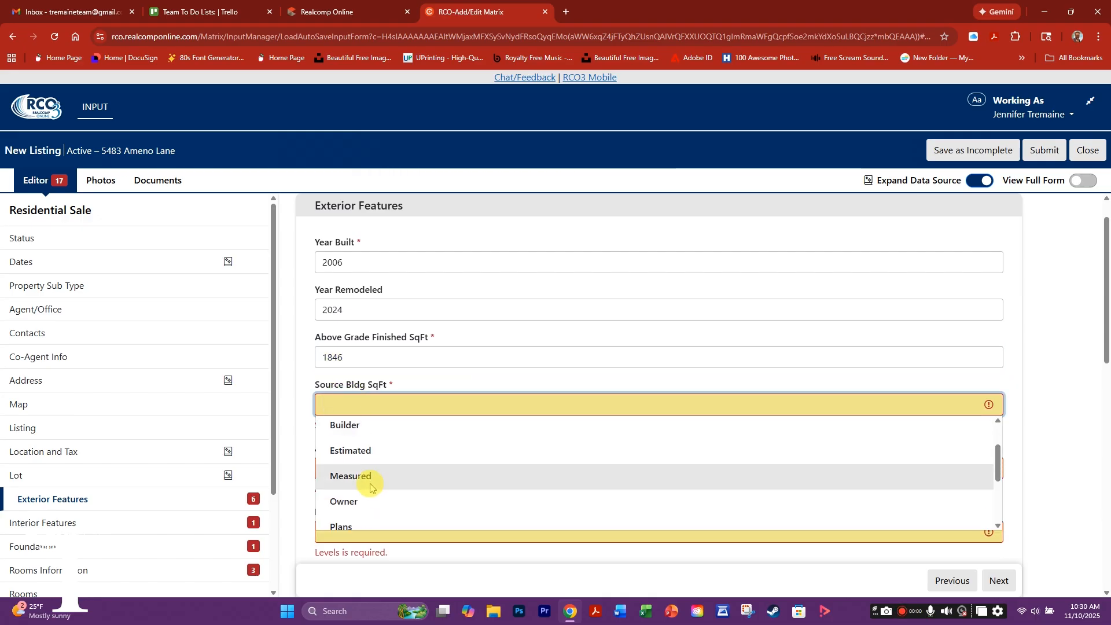
scroll(368, 496, "down", 2)
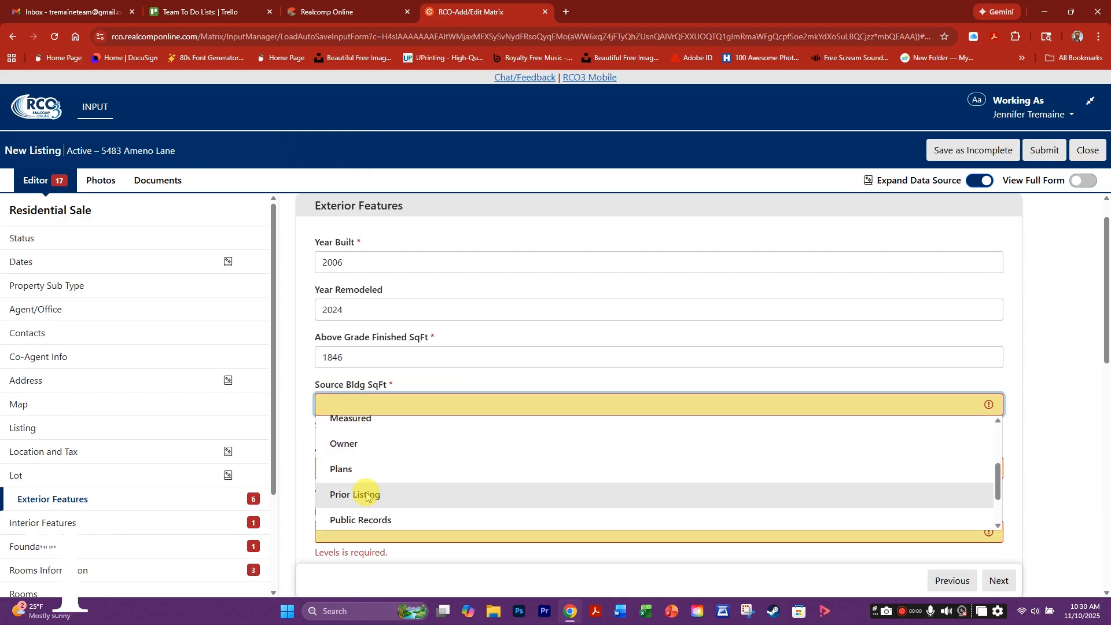
scroll(371, 497, "down", 2)
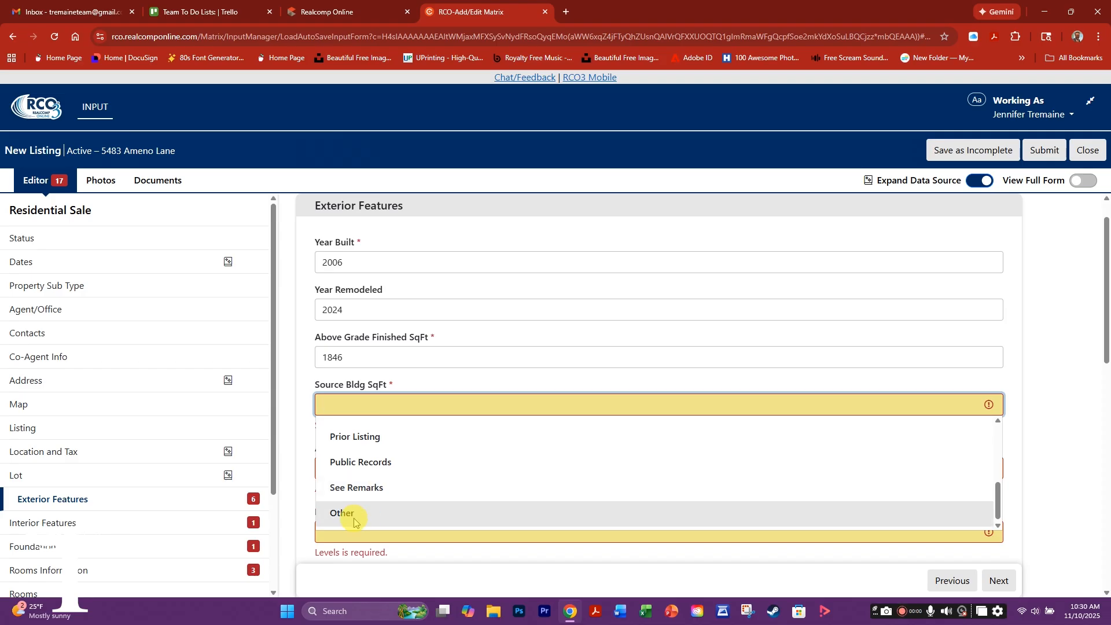
scroll(357, 498, "up", 6)
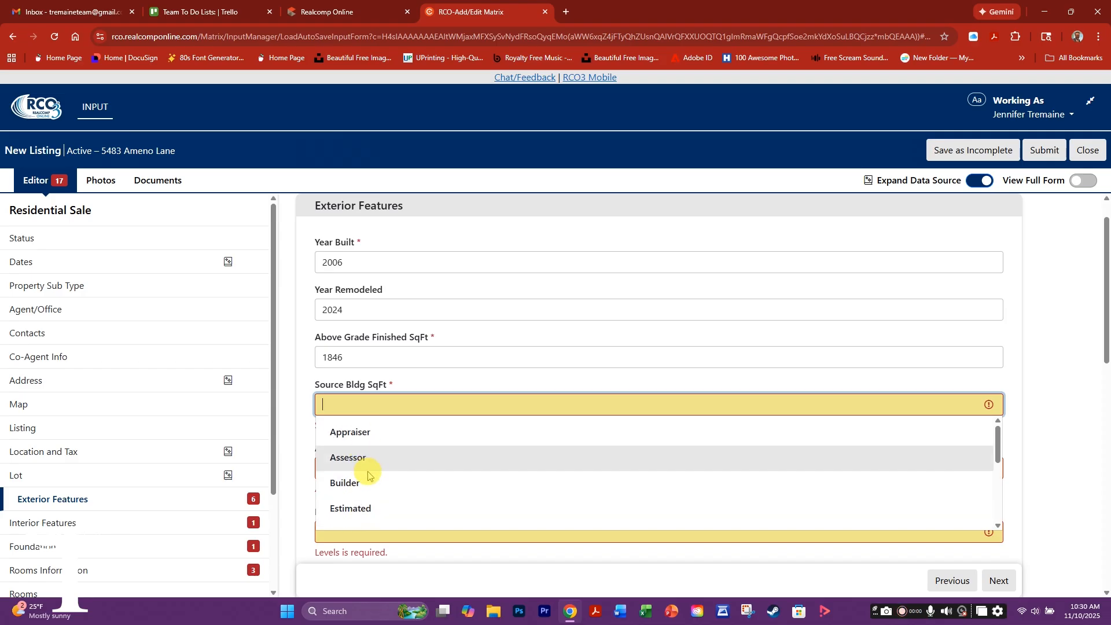
scroll(362, 466, "down", 6)
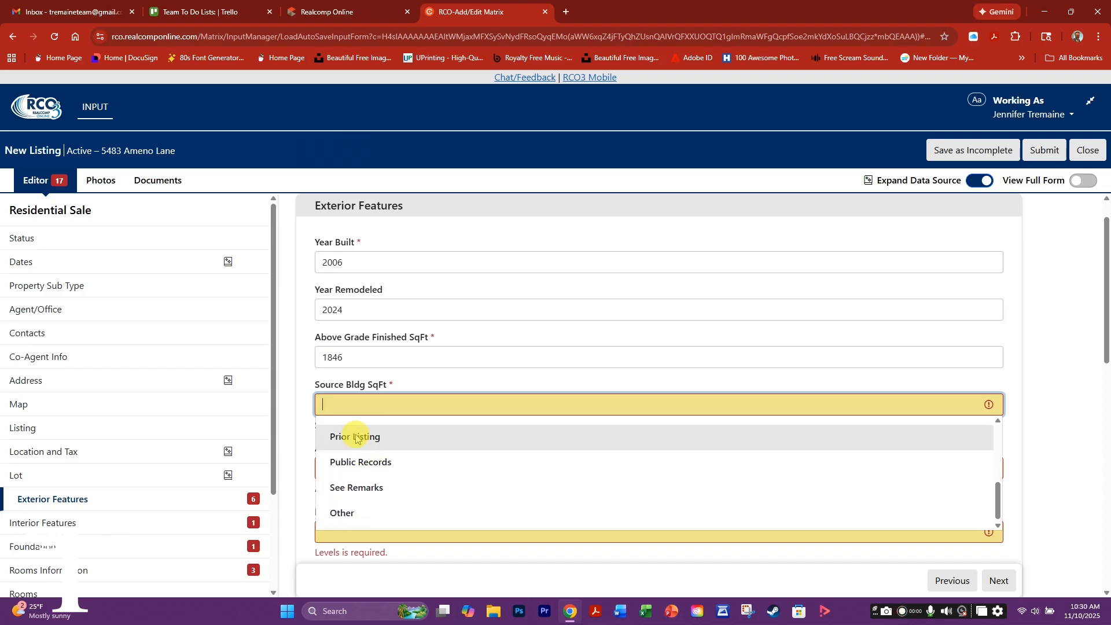
left_click(355, 462)
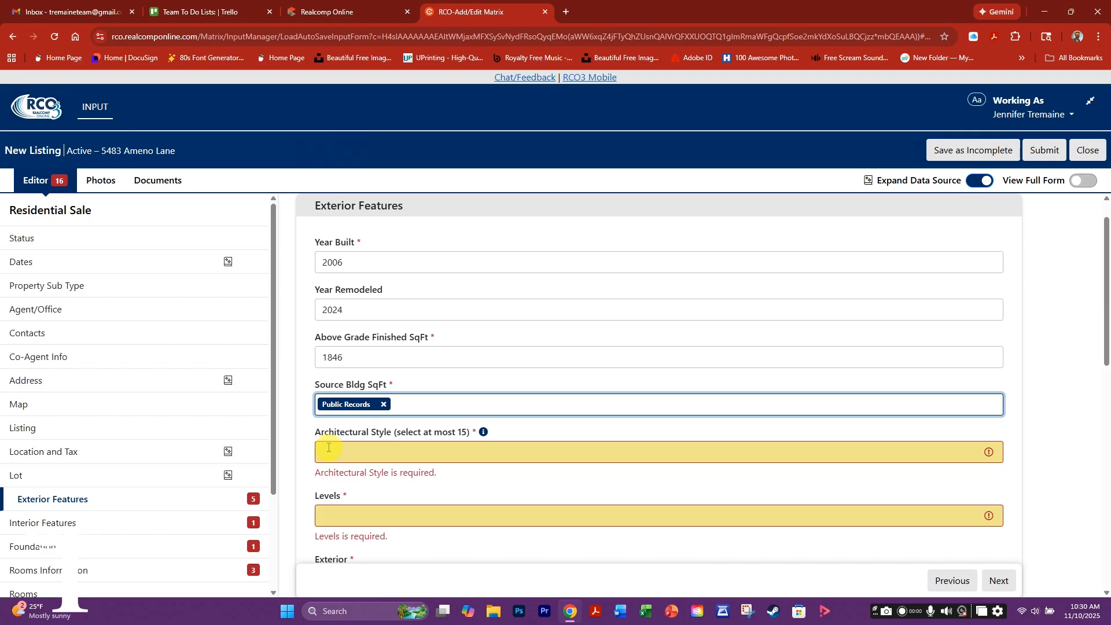
- Check Contemporary in the Architectural Style list and close the list
left_click(333, 451)
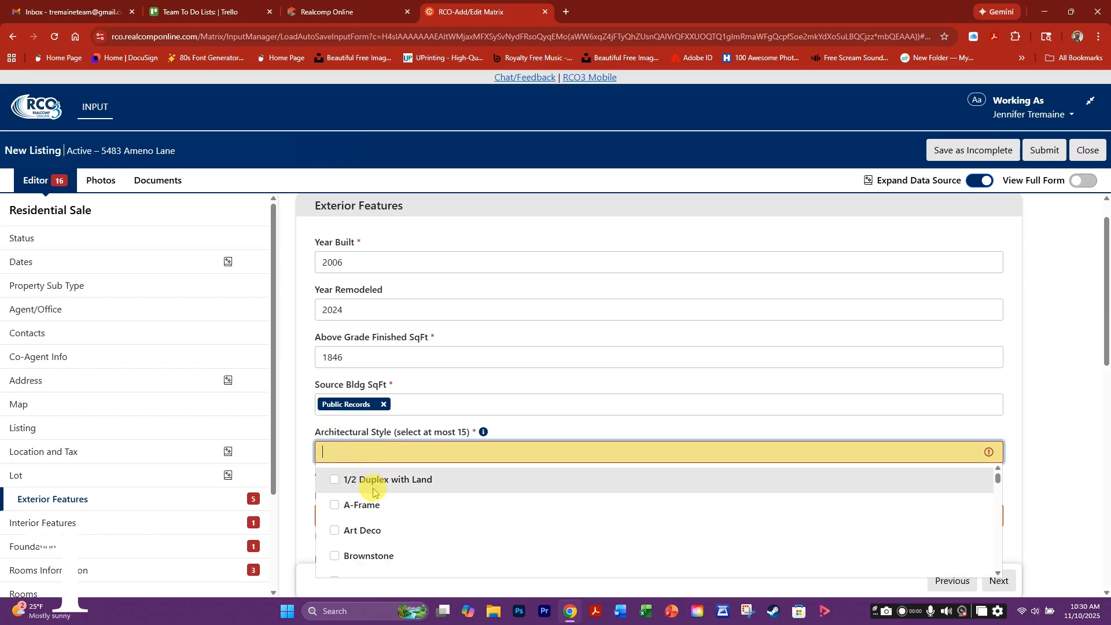
scroll(404, 507, "down", 3)
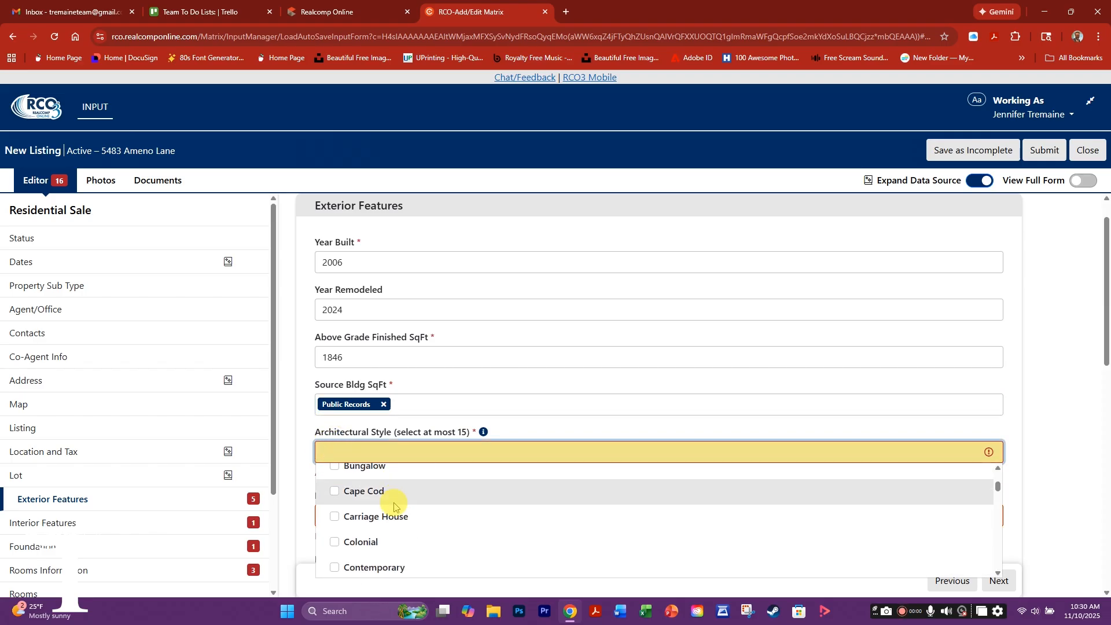
left_click(334, 515)
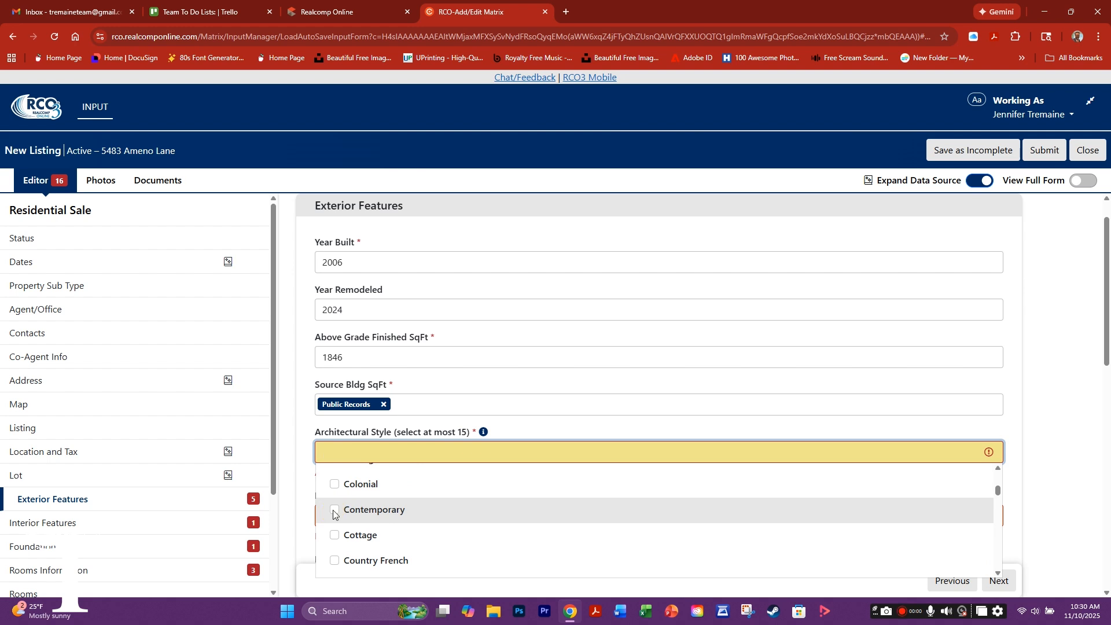
scroll(346, 525, "down", 3)
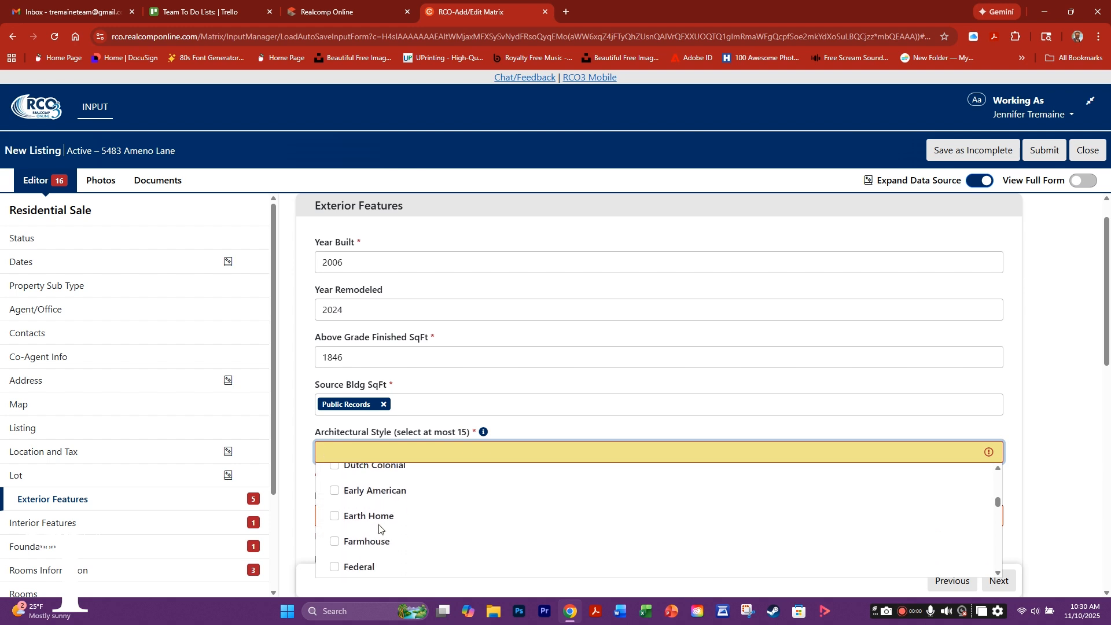
scroll(363, 539, "down", 4)
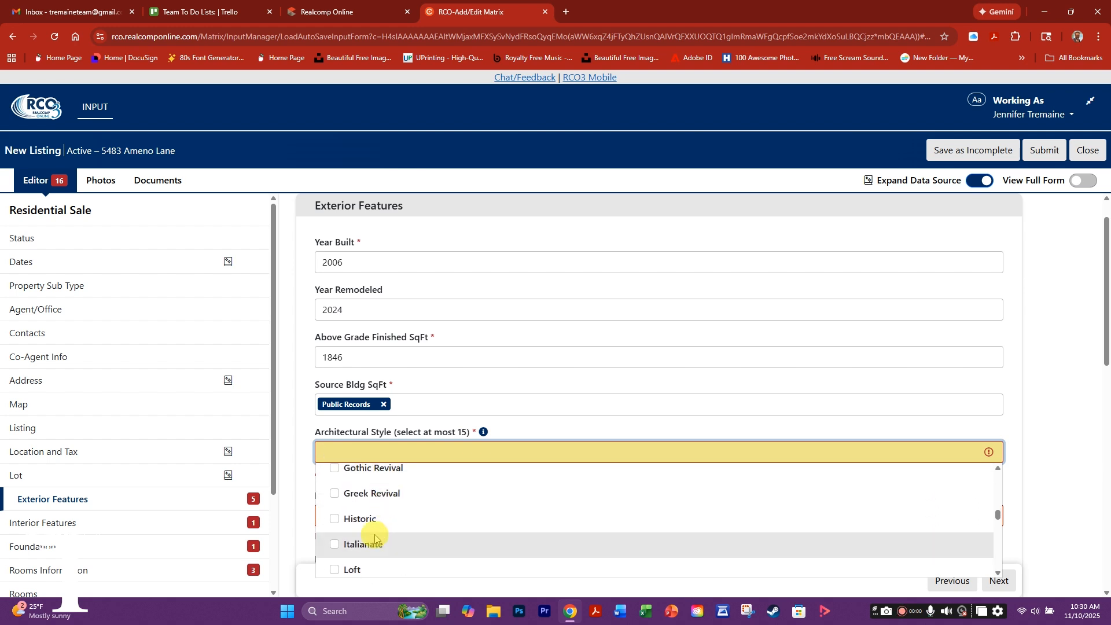
scroll(382, 535, "down", 4)
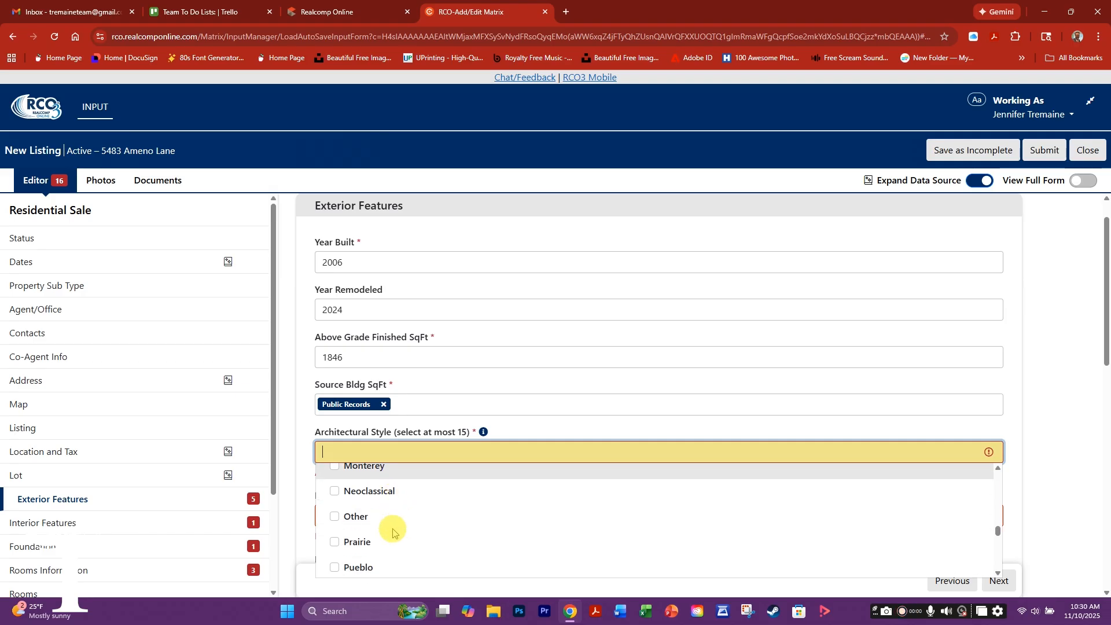
scroll(391, 533, "down", 1)
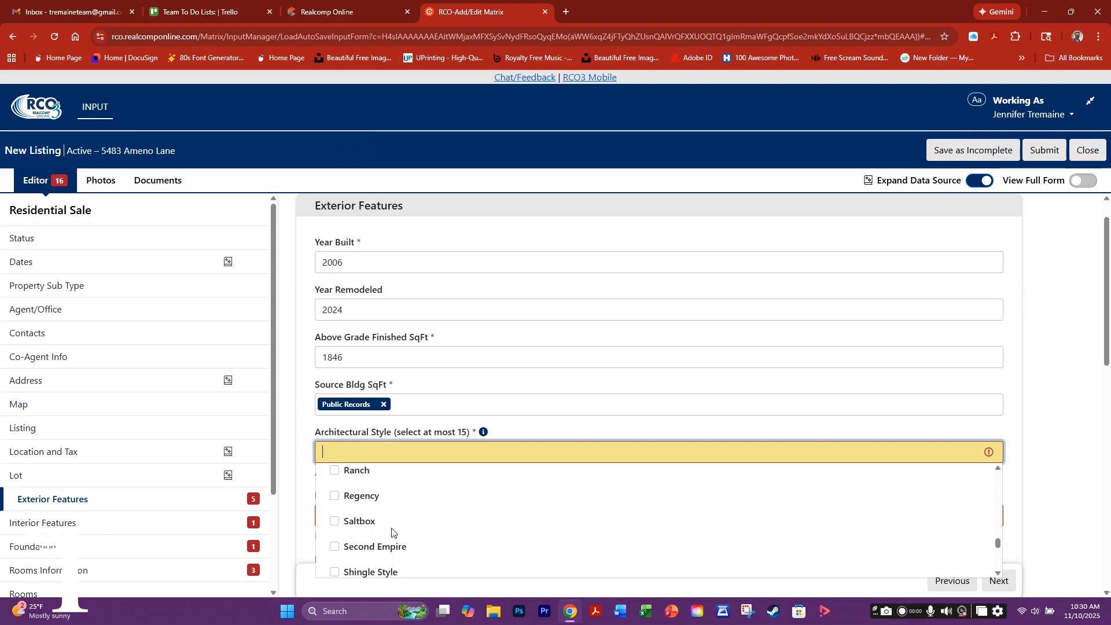
scroll(392, 532, "up", 10)
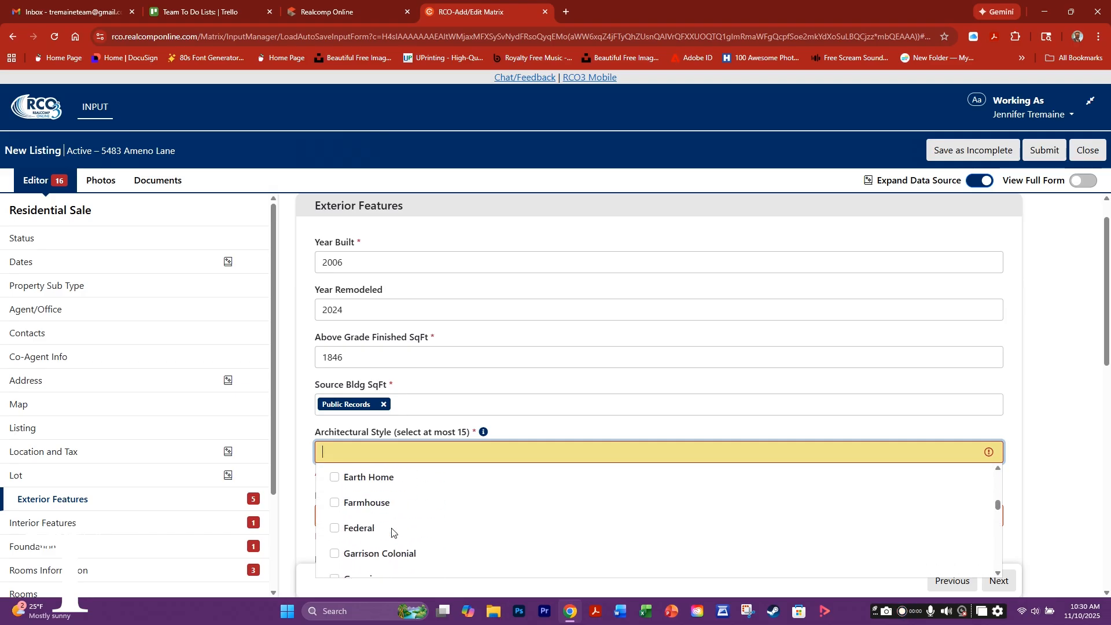
scroll(392, 532, "up", 1)
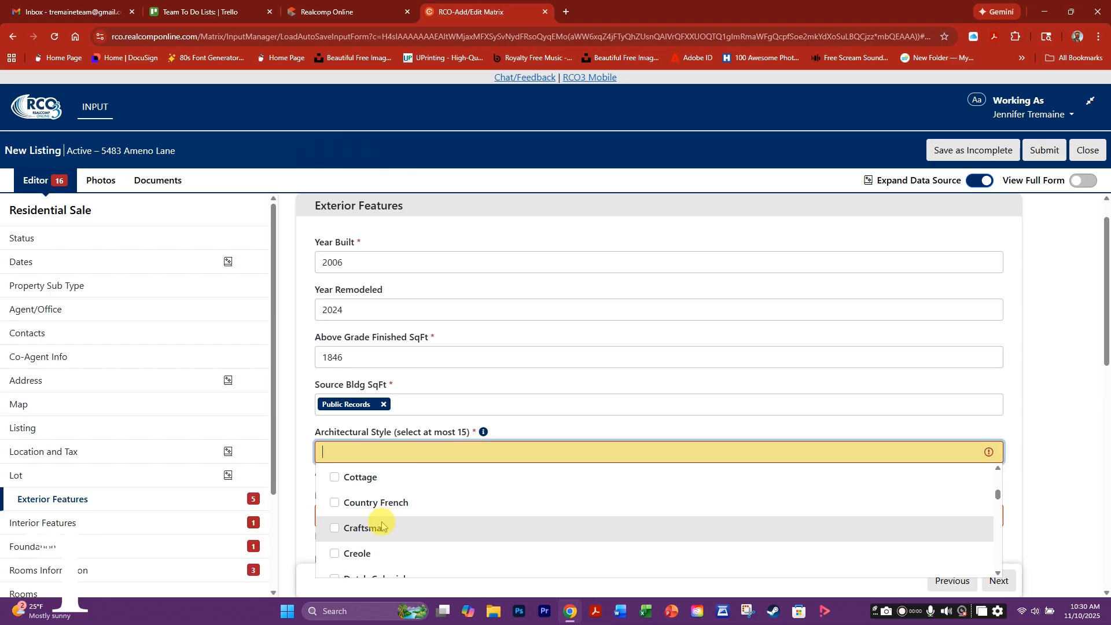
scroll(382, 526, "up", 2)
left_click(329, 510)
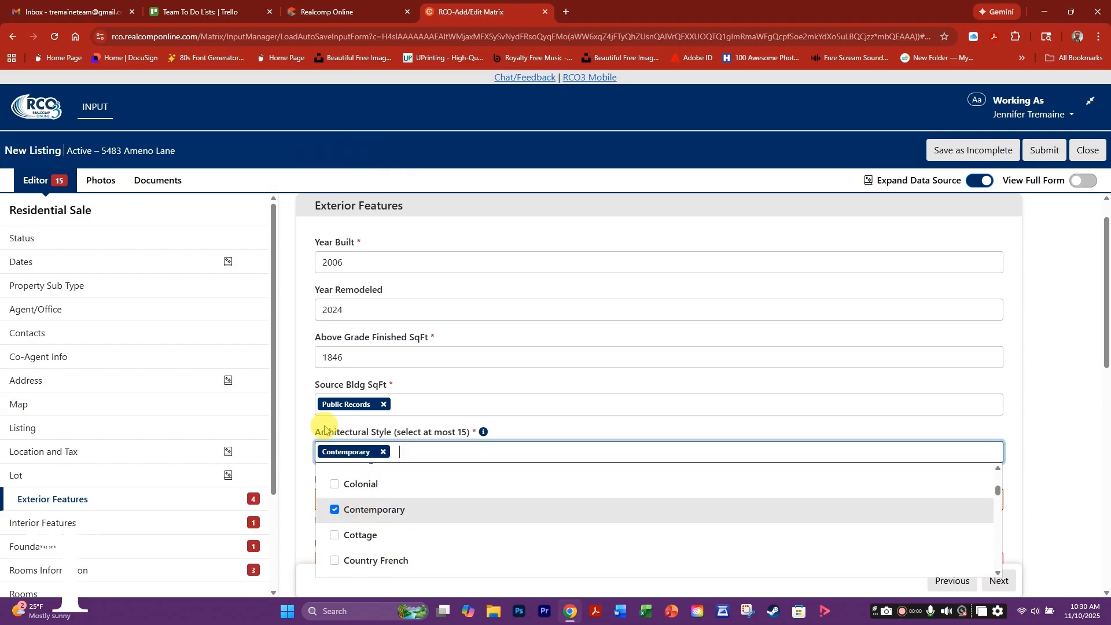
left_click(310, 452)
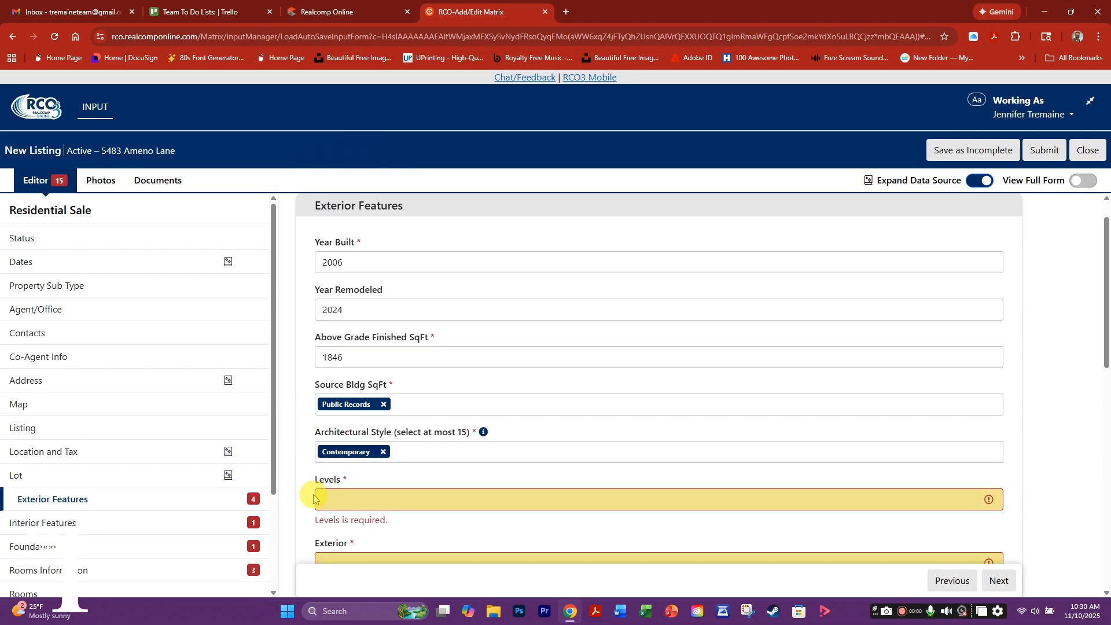
scroll(325, 429, "down", 2)
- Set Levels to Two and Exterior to Vinyl Siding
left_click(340, 387)
scroll(342, 432, "down", 2)
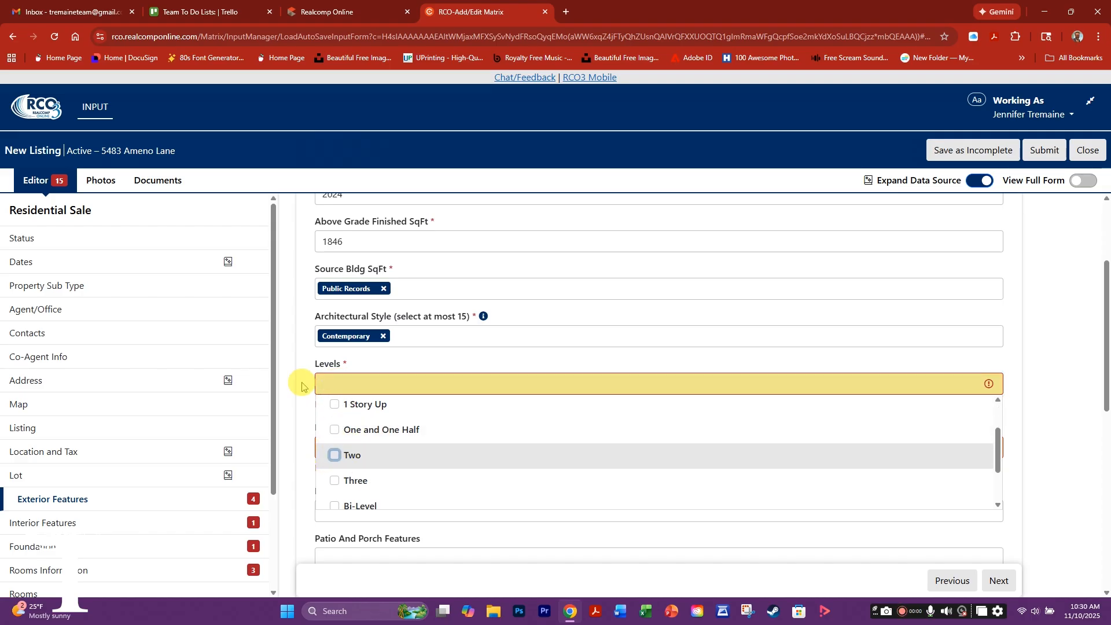
left_click(338, 455)
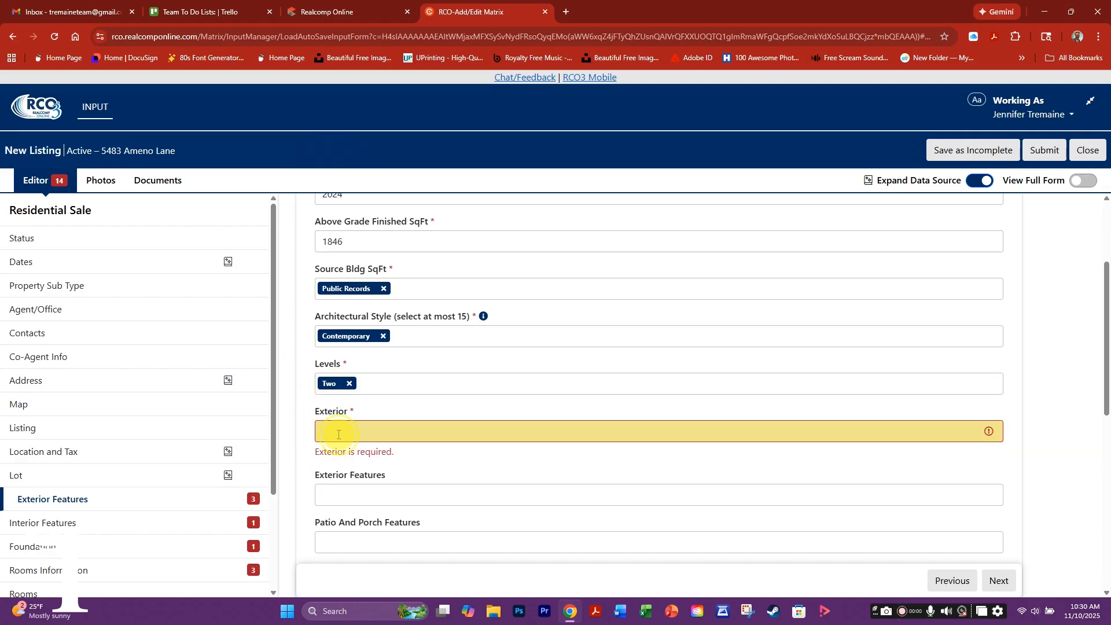
left_click(339, 434)
scroll(365, 492, "down", 2)
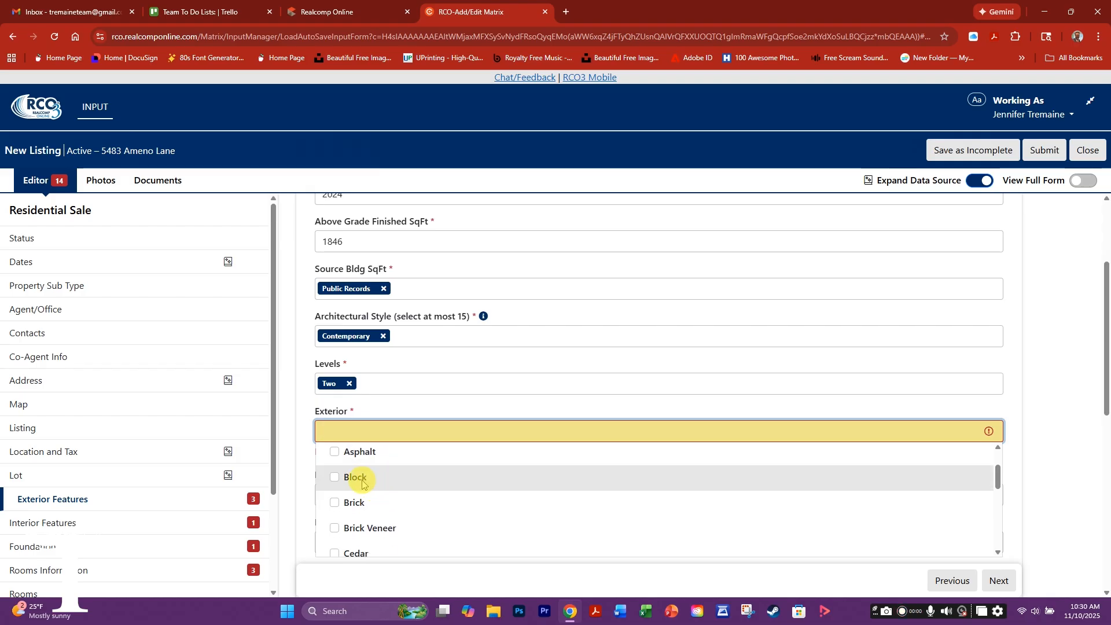
scroll(385, 501, "down", 5)
scroll(389, 508, "down", 4)
left_click(334, 490)
left_click(305, 426)
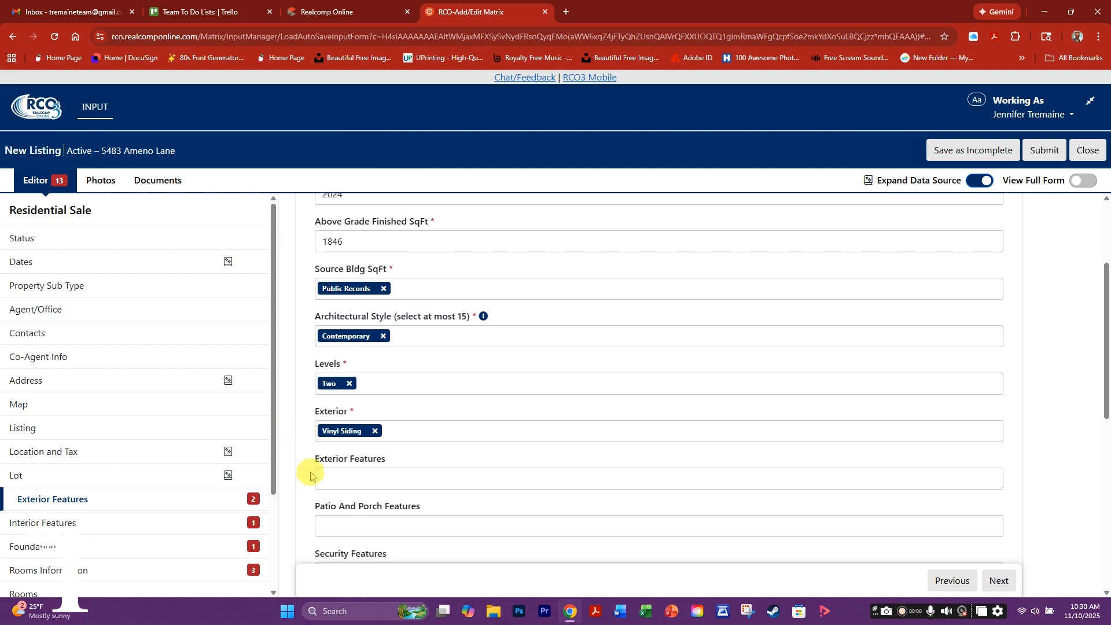
scroll(310, 483, "down", 1)
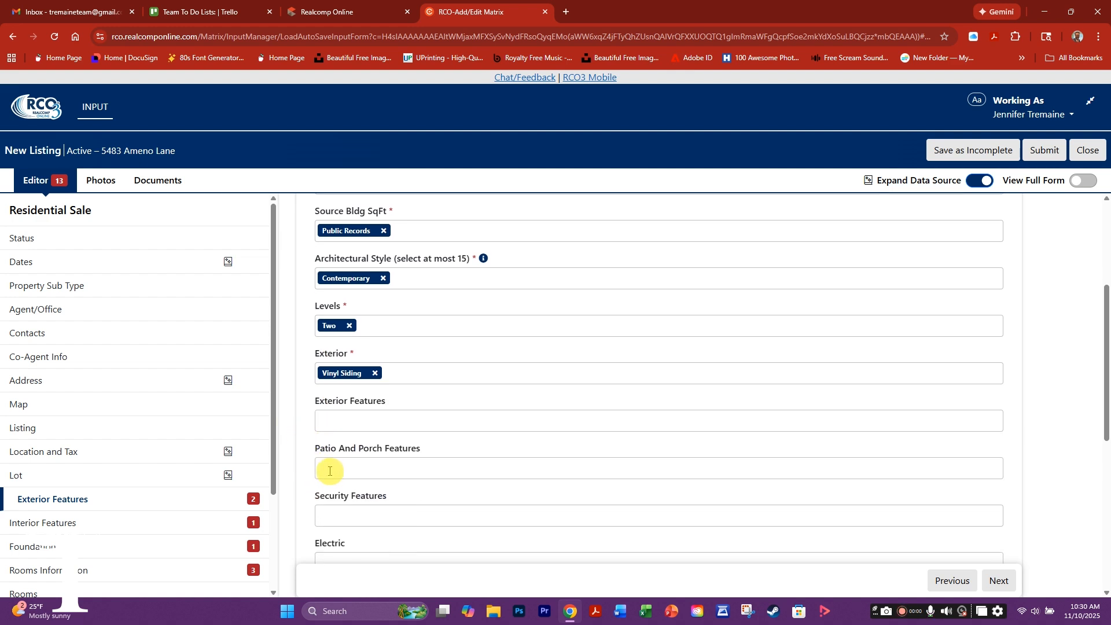
- Check Deck and Patio under Patio And Porch Features
left_click(329, 471)
scroll(335, 496, "down", 1)
left_click(336, 489)
left_click(335, 541)
scroll(350, 540, "down", 1)
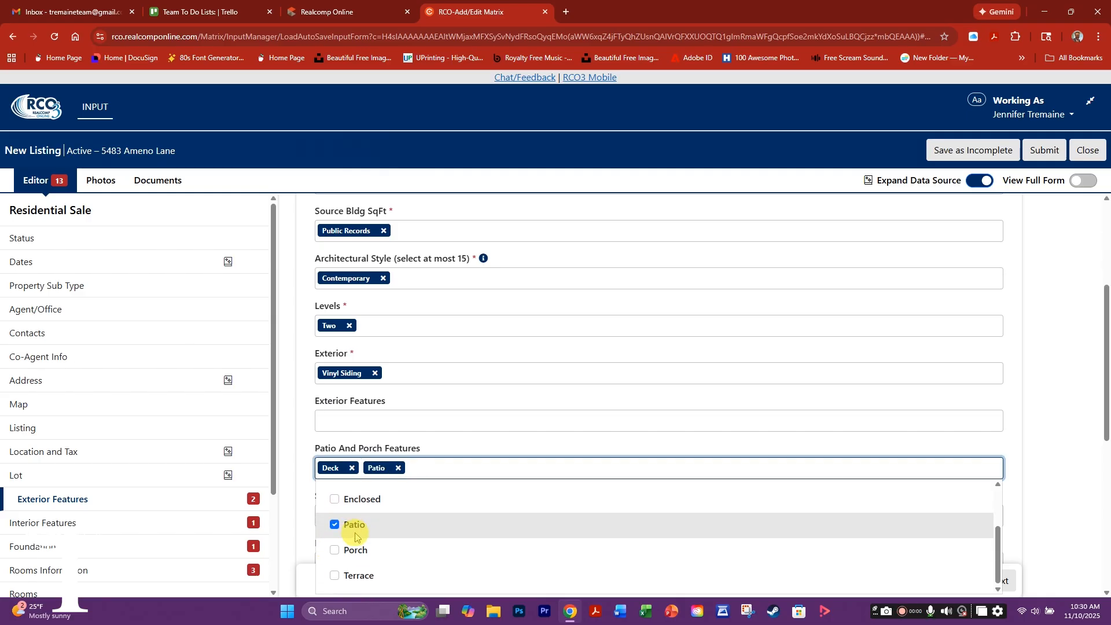
left_click(307, 489)
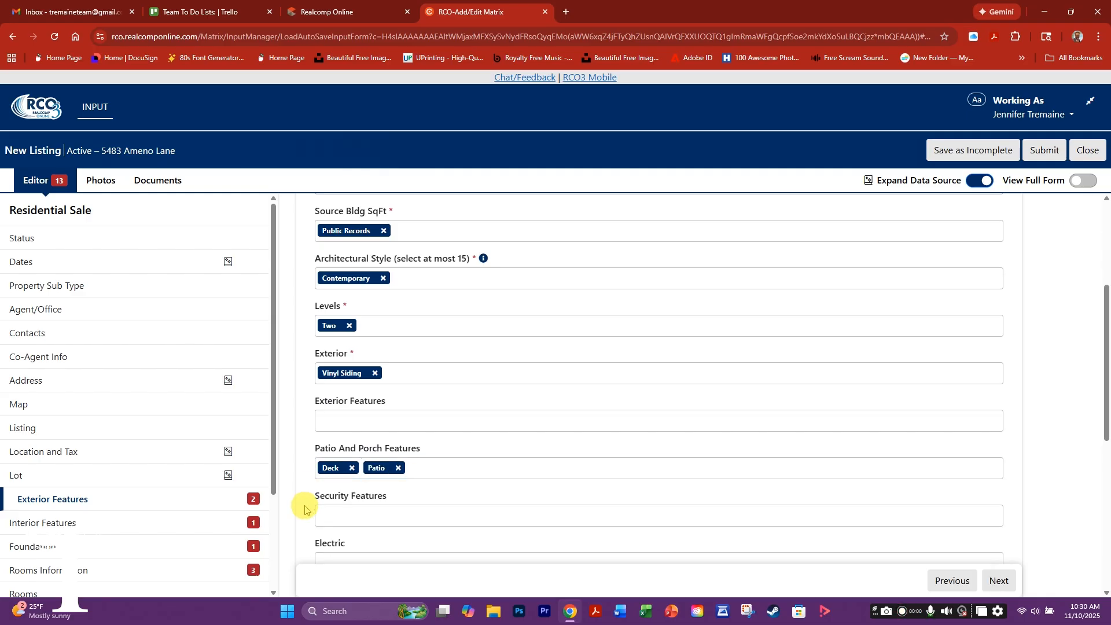
scroll(305, 509, "down", 3)
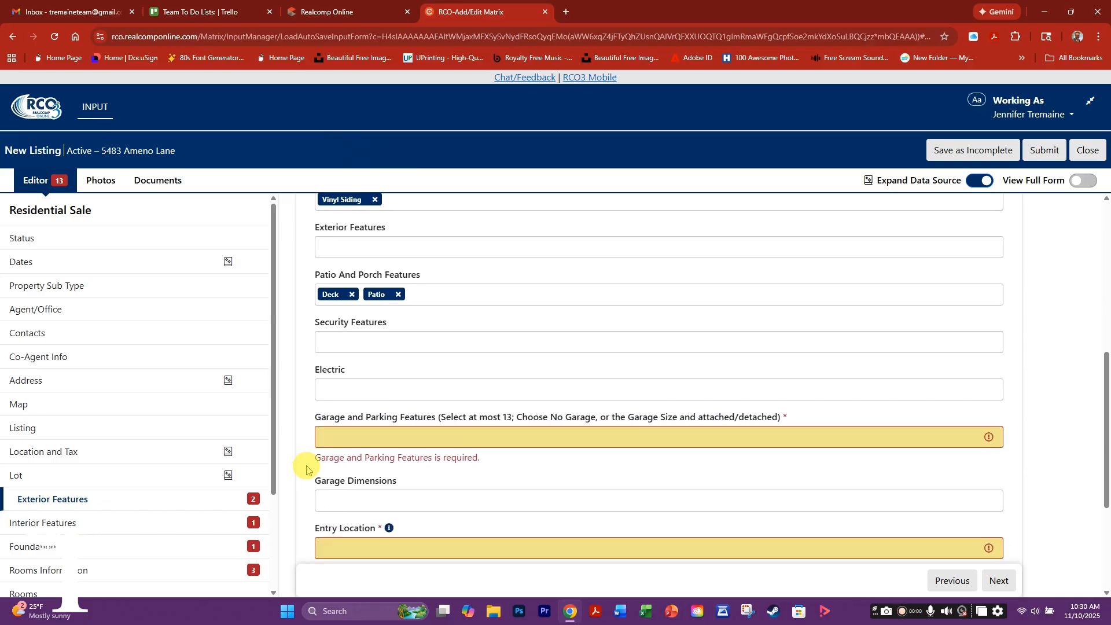
- Check 2 Car Garage and Attached under Garage and Parking Features
left_click(334, 437)
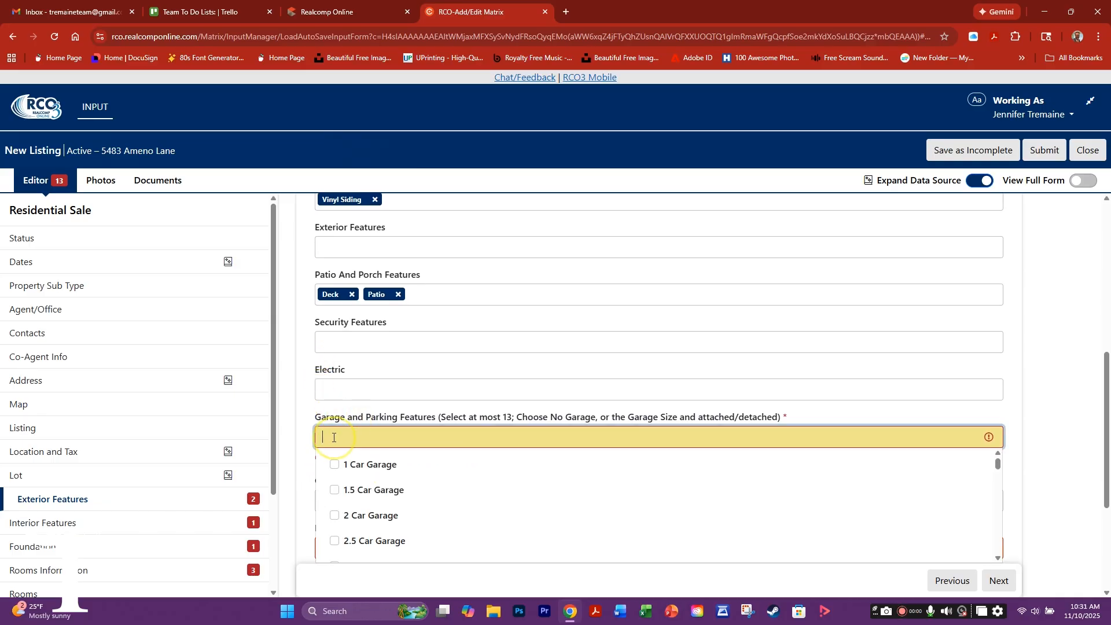
left_click(374, 513)
scroll(379, 504, "down", 5)
scroll(381, 500, "down", 1)
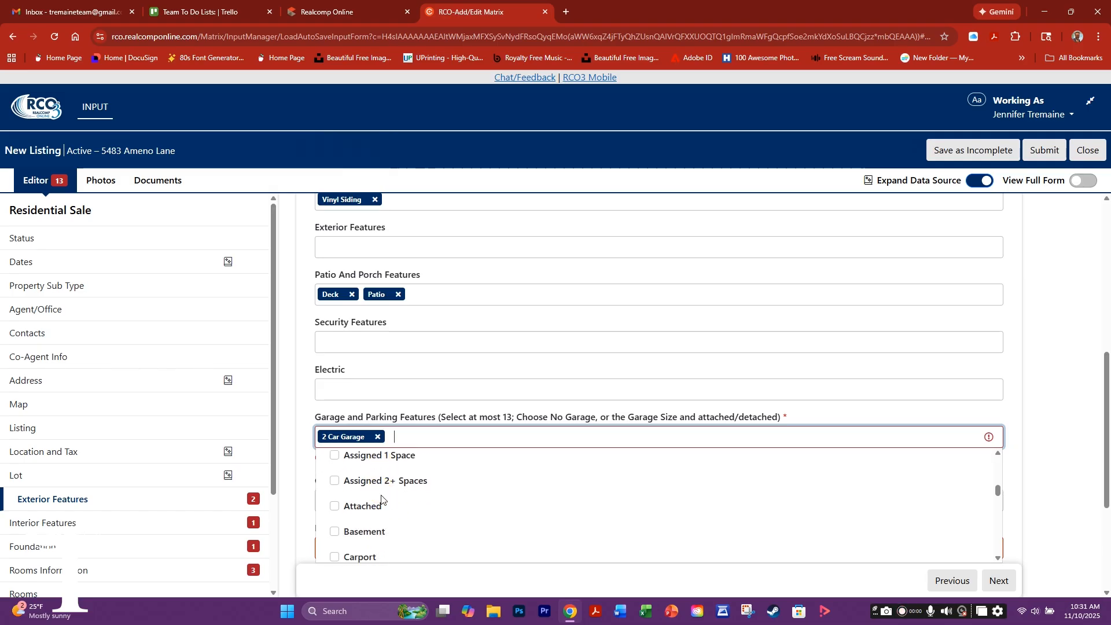
left_click(334, 507)
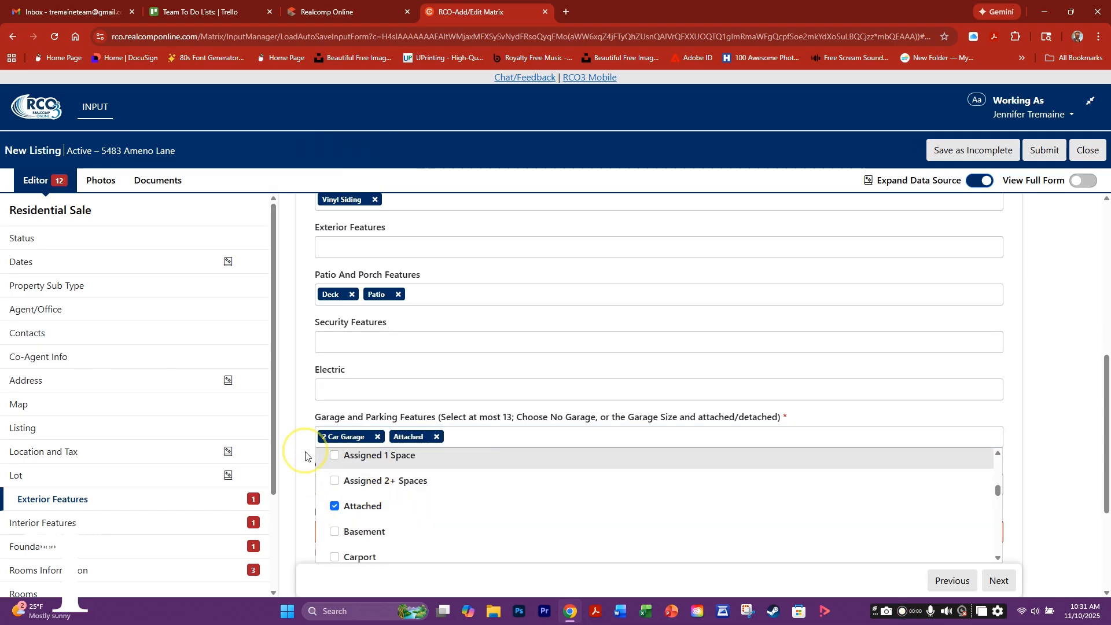
left_click(298, 484)
scroll(308, 485, "down", 1)
- Set Entry Location to Ground Level and Roof Material to Asphalt, then go to Interior Features
left_click(320, 473)
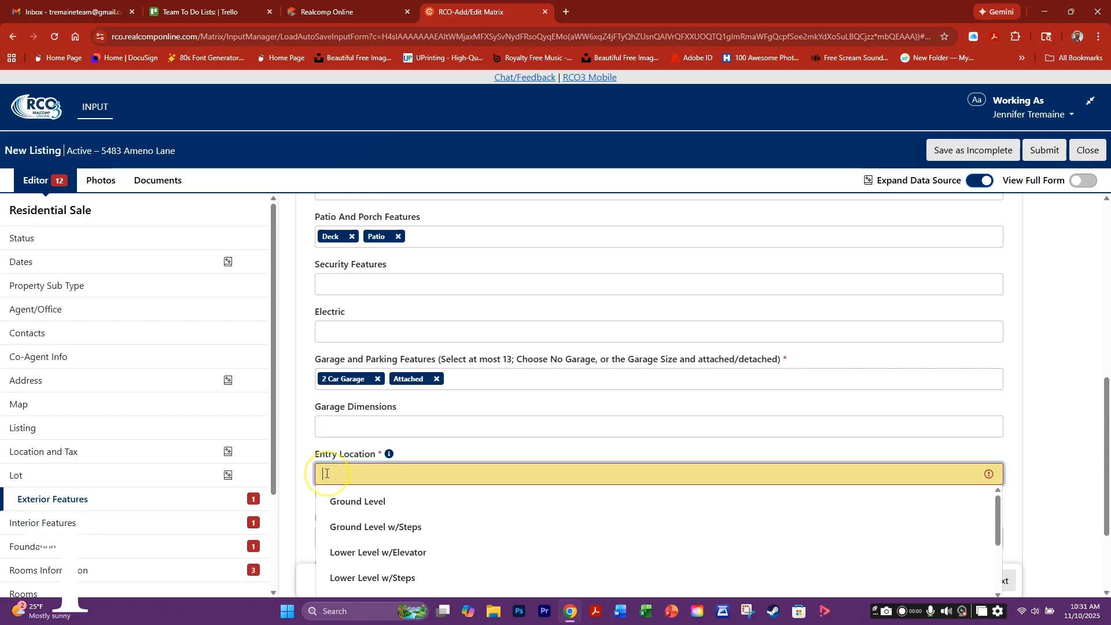
scroll(389, 539, "down", 3)
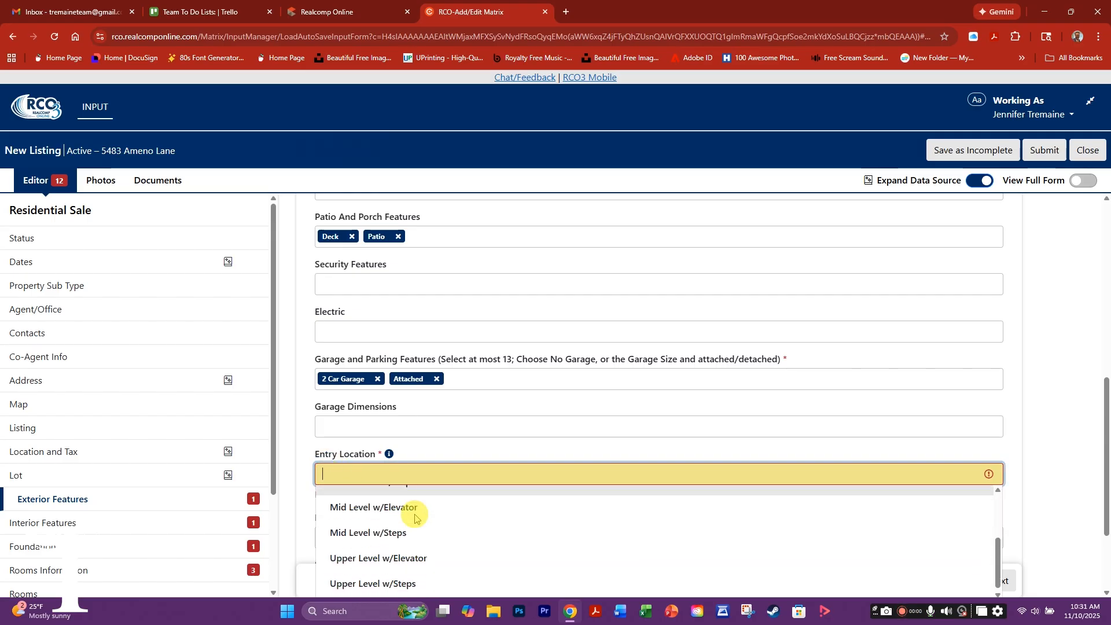
scroll(417, 545, "up", 3)
left_click(372, 504)
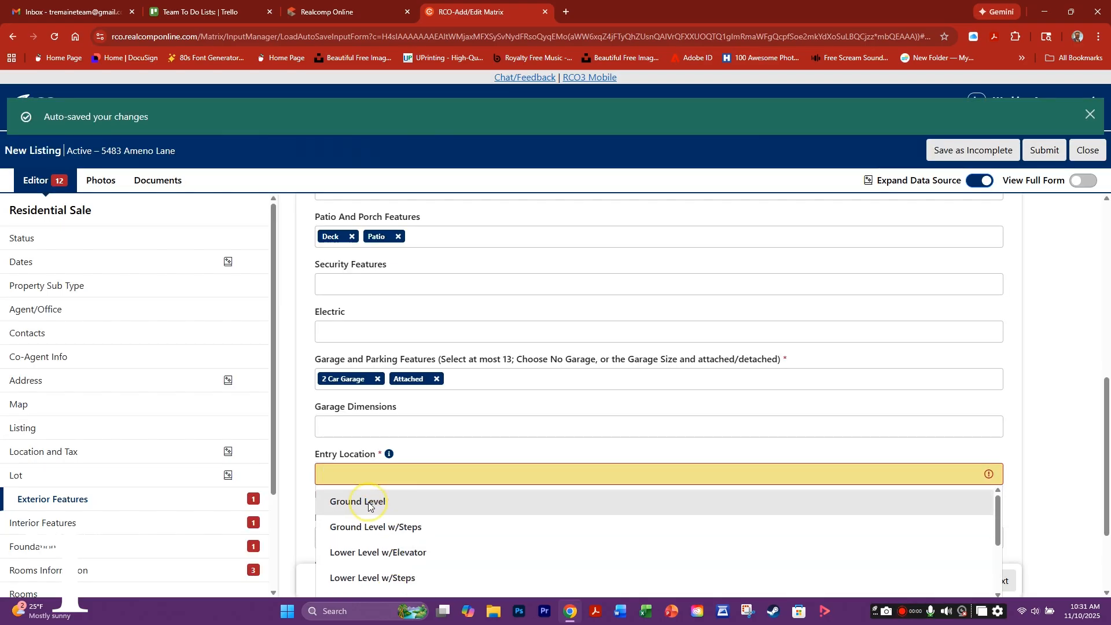
scroll(449, 444, "down", 1)
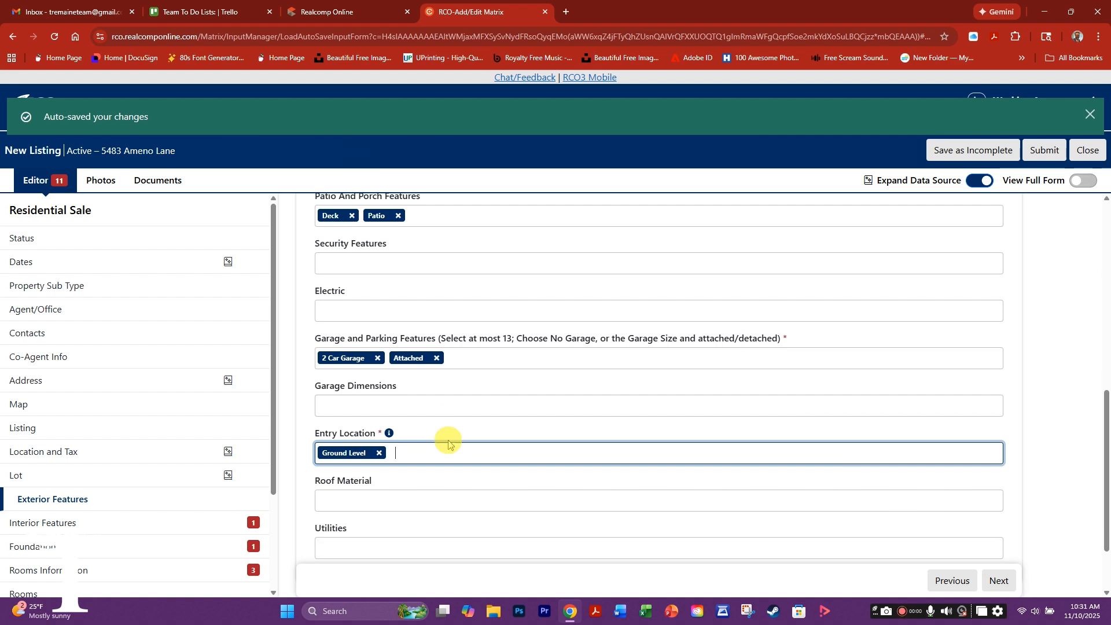
left_click(344, 467)
left_click(336, 492)
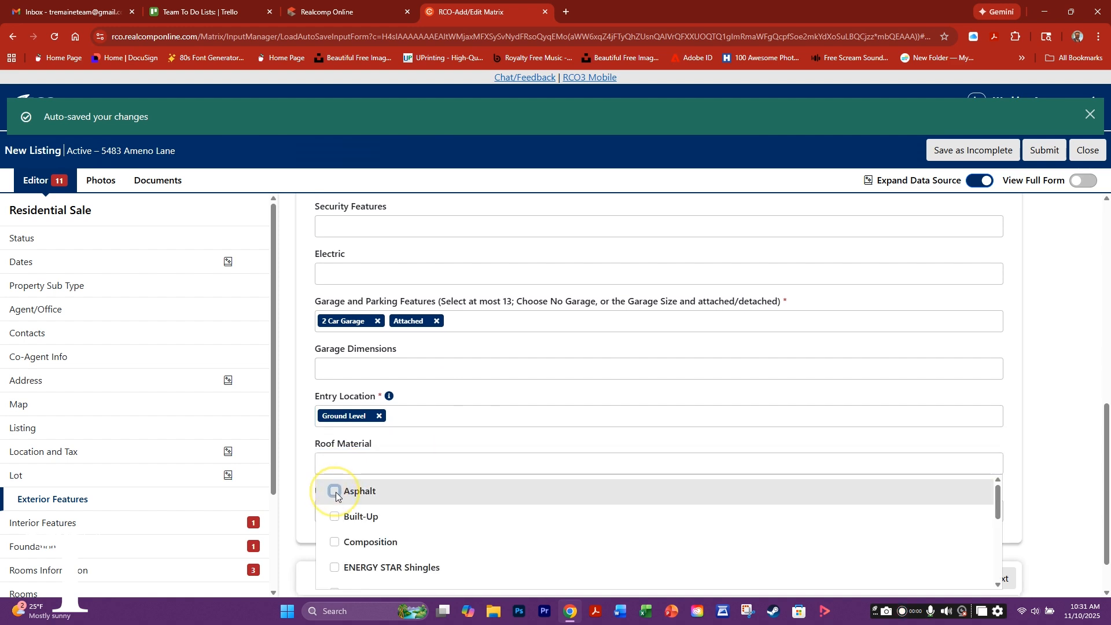
left_click(307, 499)
scroll(463, 498, "down", 1)
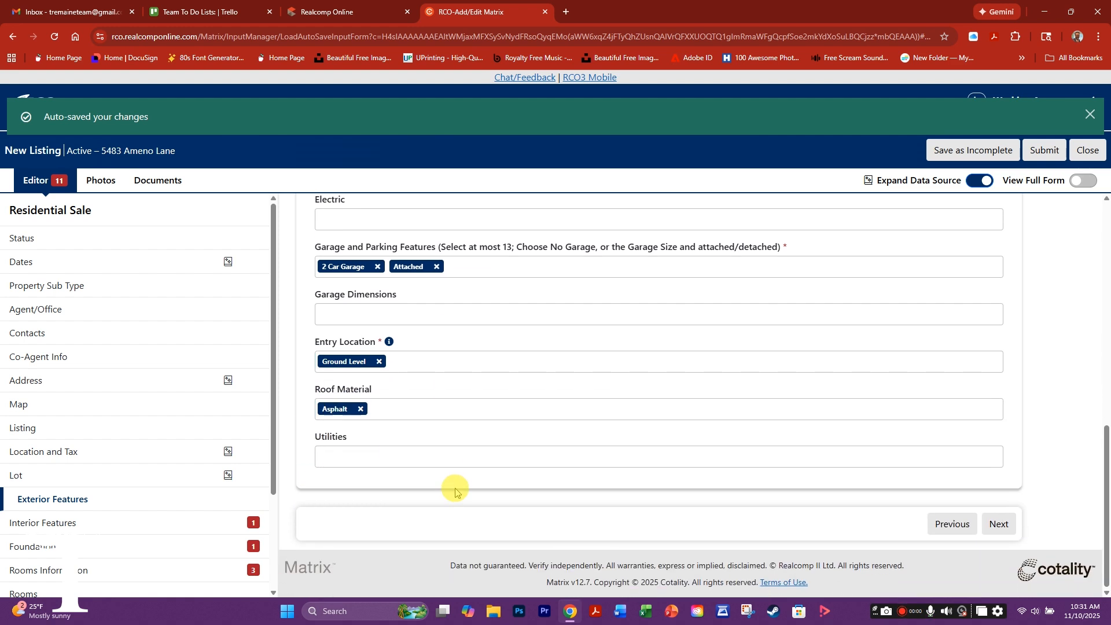
left_click(1002, 525)
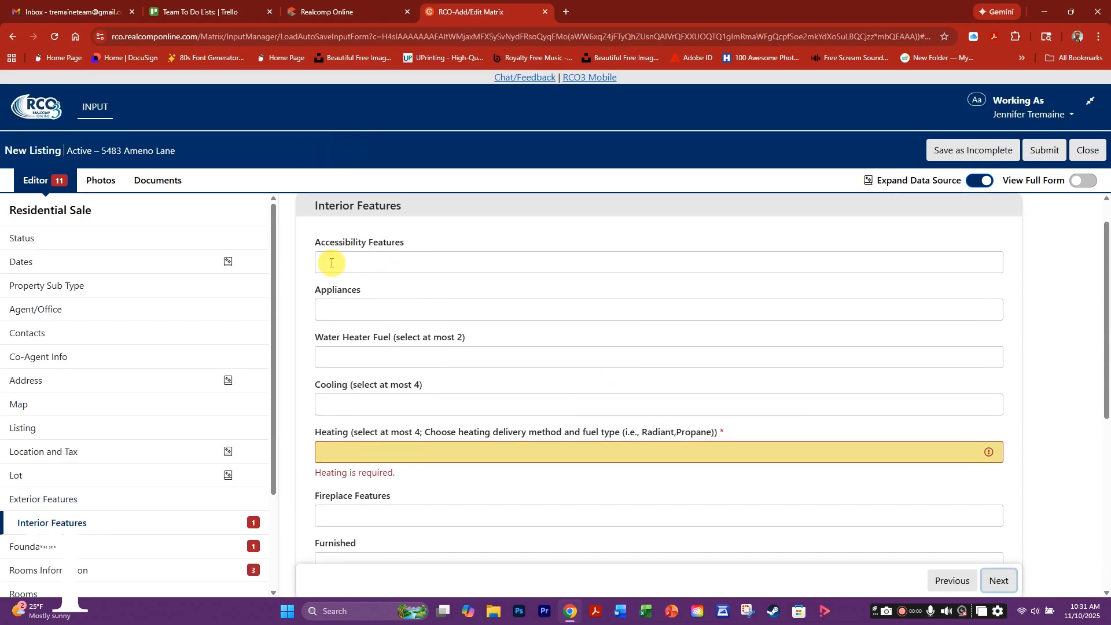
- Check Dishwasher, Disposal, Dryer, Microwave, gas oven and range, Range Hood, Refrigerator and Washer as appliances
left_click(336, 310)
scroll(336, 408, "down", 1)
left_click(335, 408)
scroll(394, 380, "down", 2)
left_click(335, 368)
left_click(336, 418)
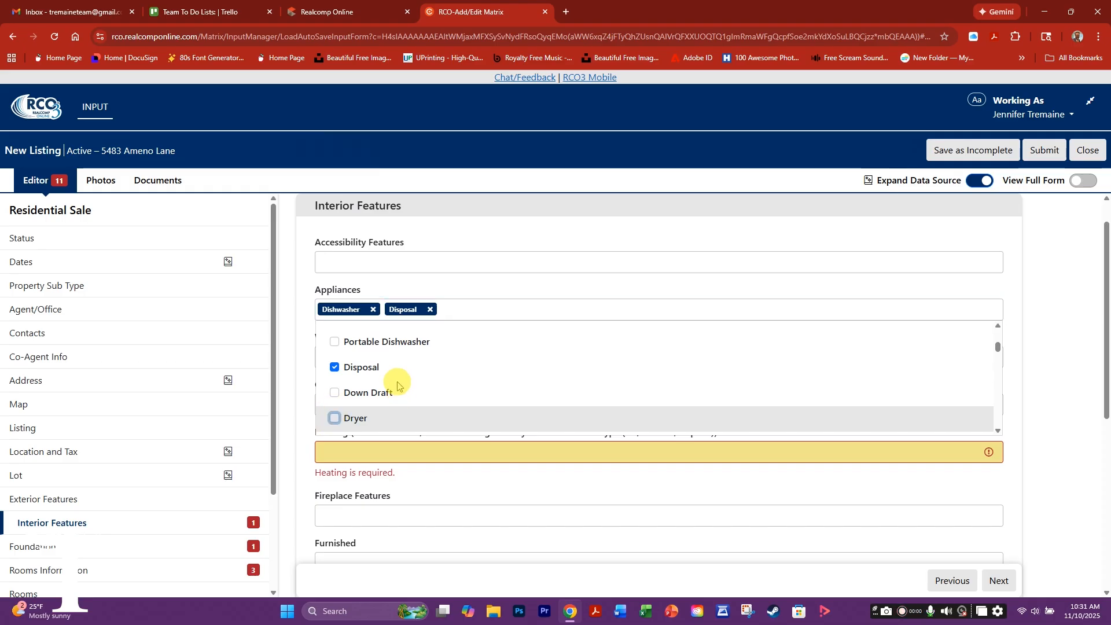
scroll(376, 389, "down", 2)
scroll(380, 386, "down", 3)
left_click(385, 407)
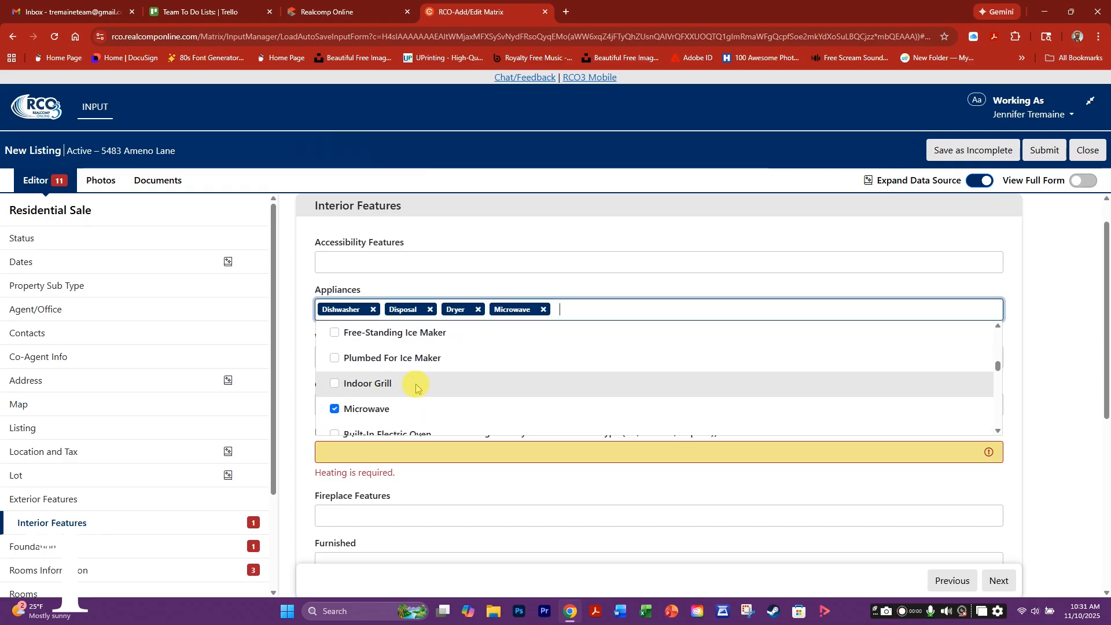
scroll(417, 388, "down", 2)
scroll(425, 397, "down", 1)
left_click(422, 387)
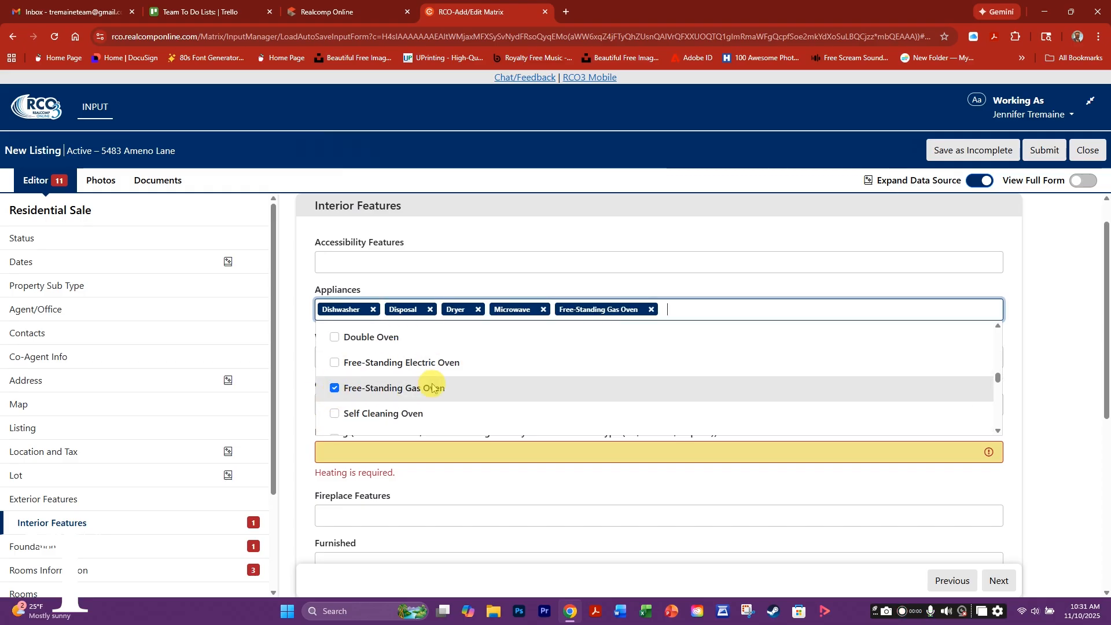
scroll(464, 394, "down", 2)
left_click(481, 399)
scroll(440, 385, "down", 2)
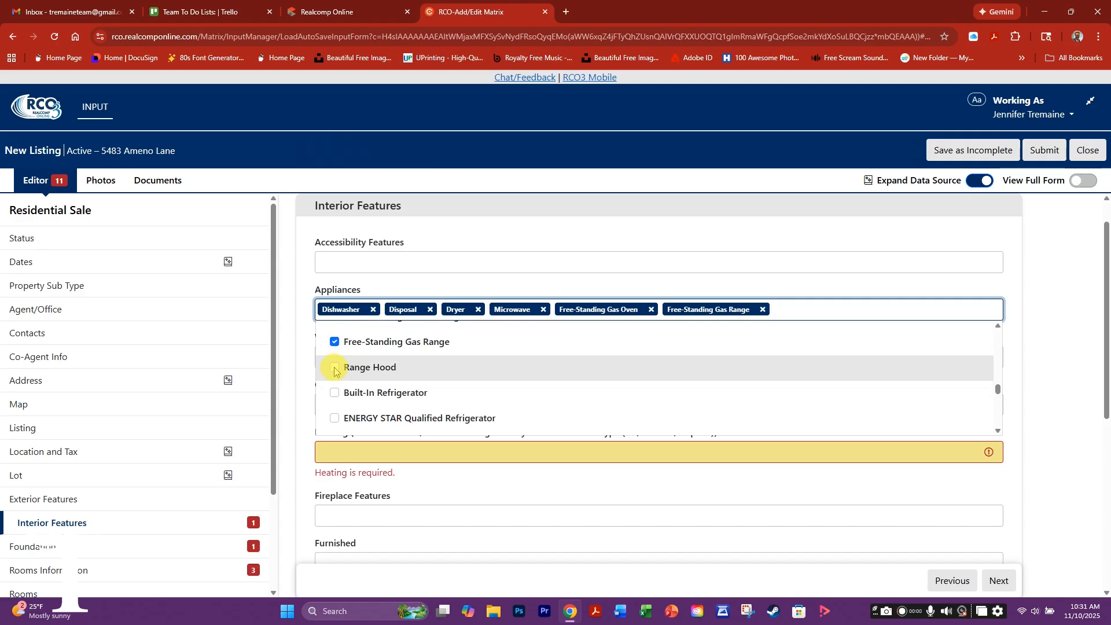
left_click(397, 369)
scroll(385, 389, "down", 2)
left_click(384, 387)
scroll(414, 397, "down", 5)
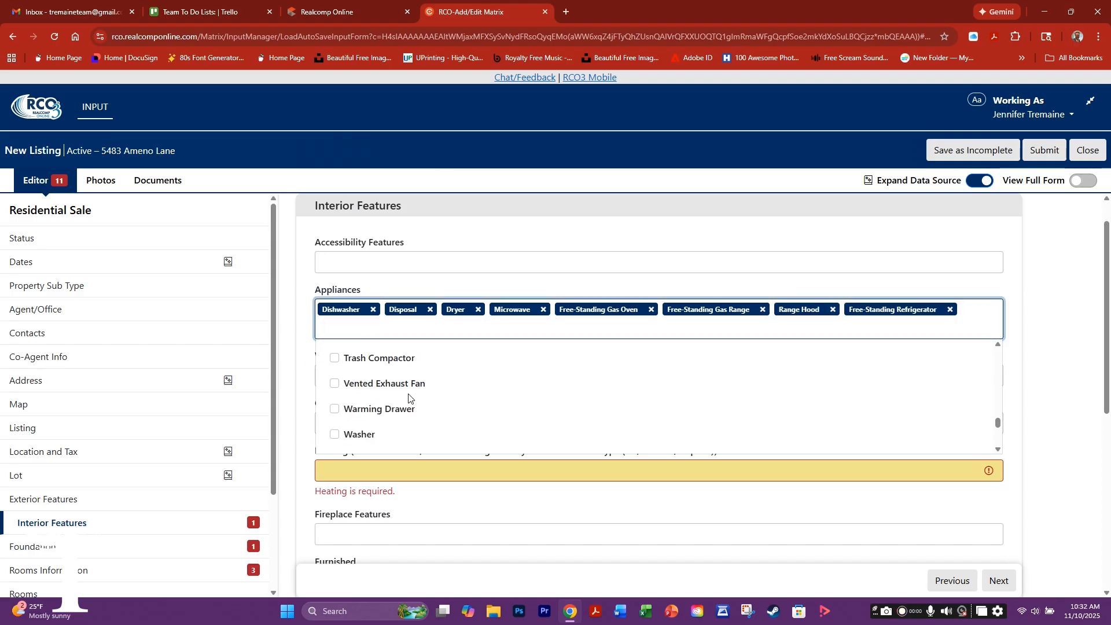
left_click(421, 398)
scroll(421, 398, "down", 2)
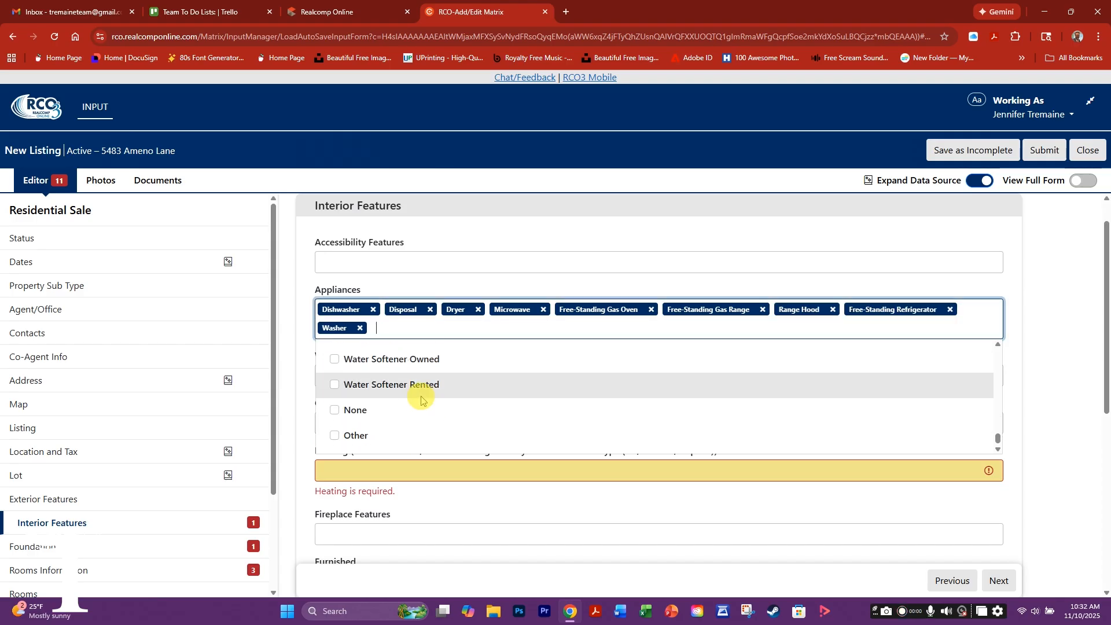
left_click(312, 382)
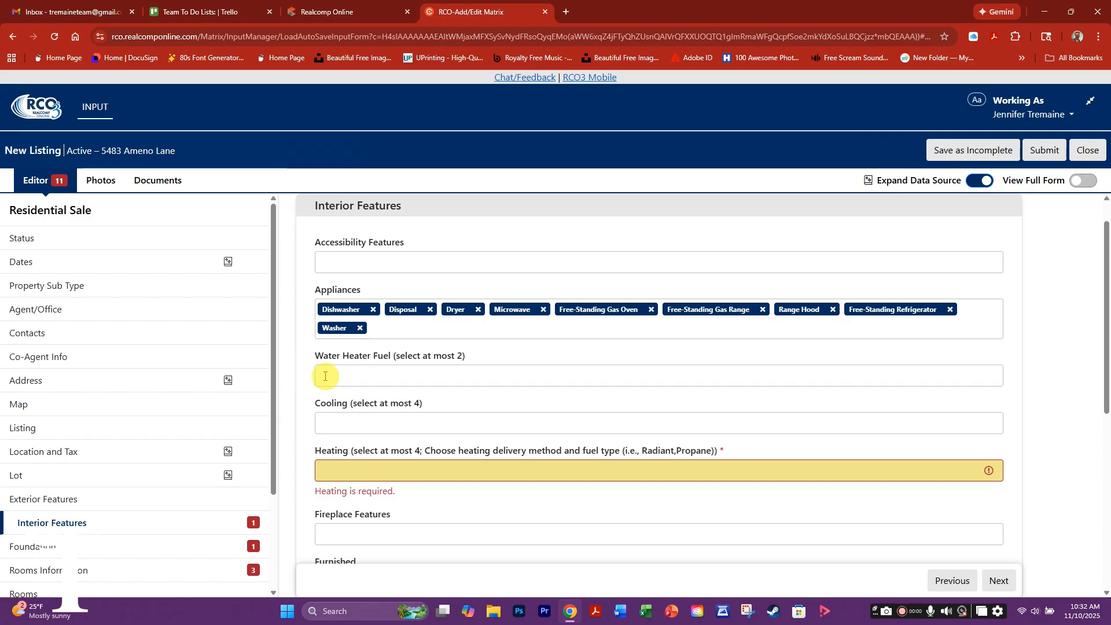
- Set Water Heater Fuel to Natural Gas and Cooling to Ceiling Fan(s) and Central Air
left_click(338, 377)
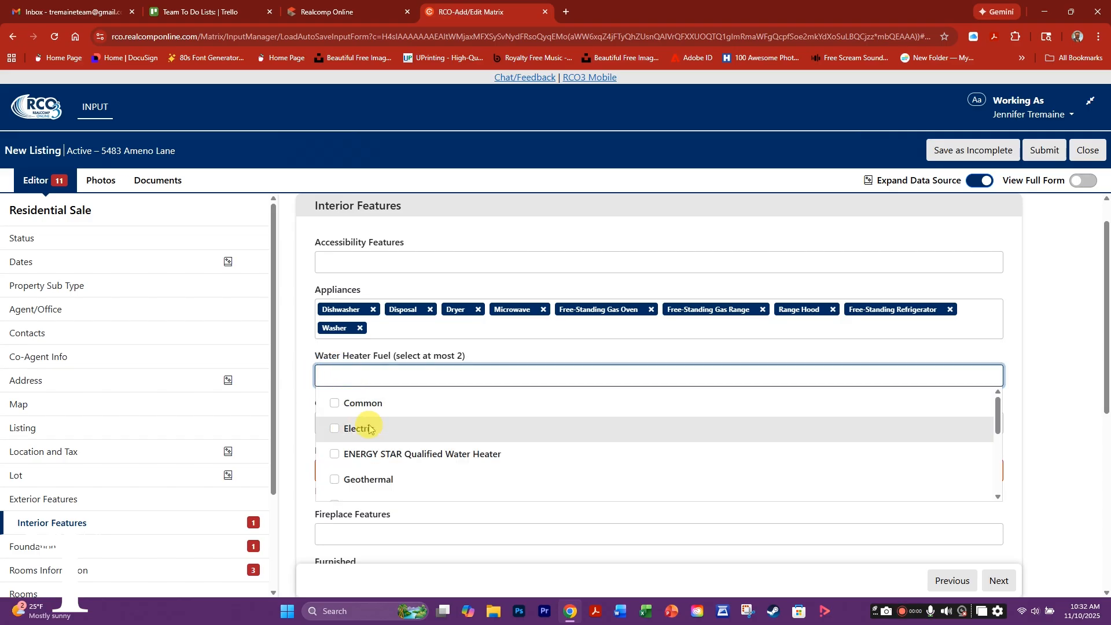
scroll(348, 434, "down", 3)
left_click(339, 443)
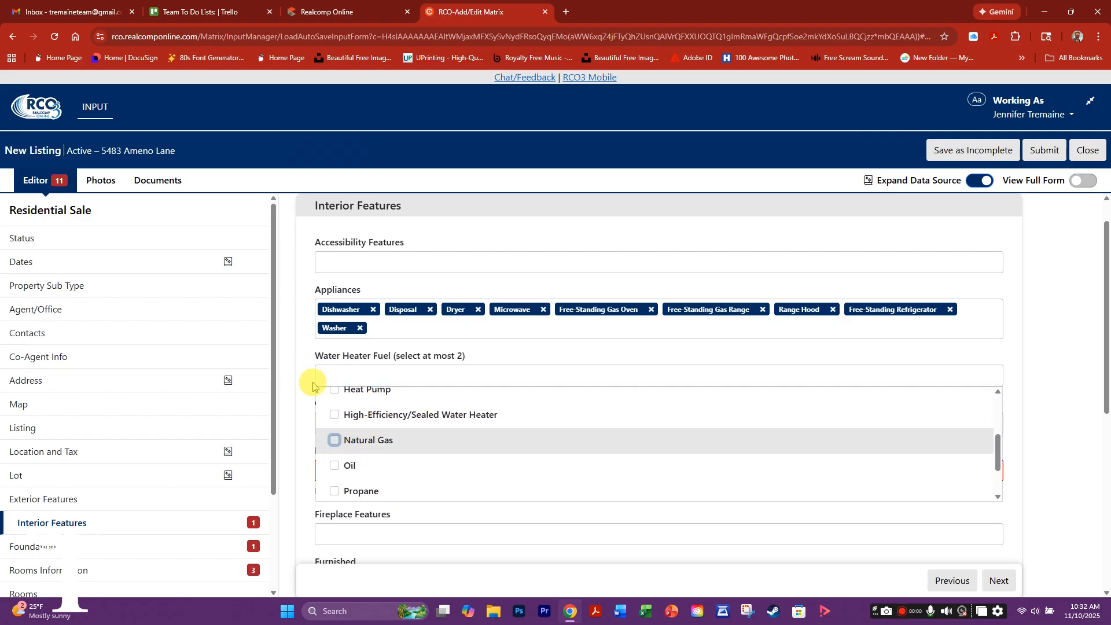
left_click(298, 427)
left_click(322, 423)
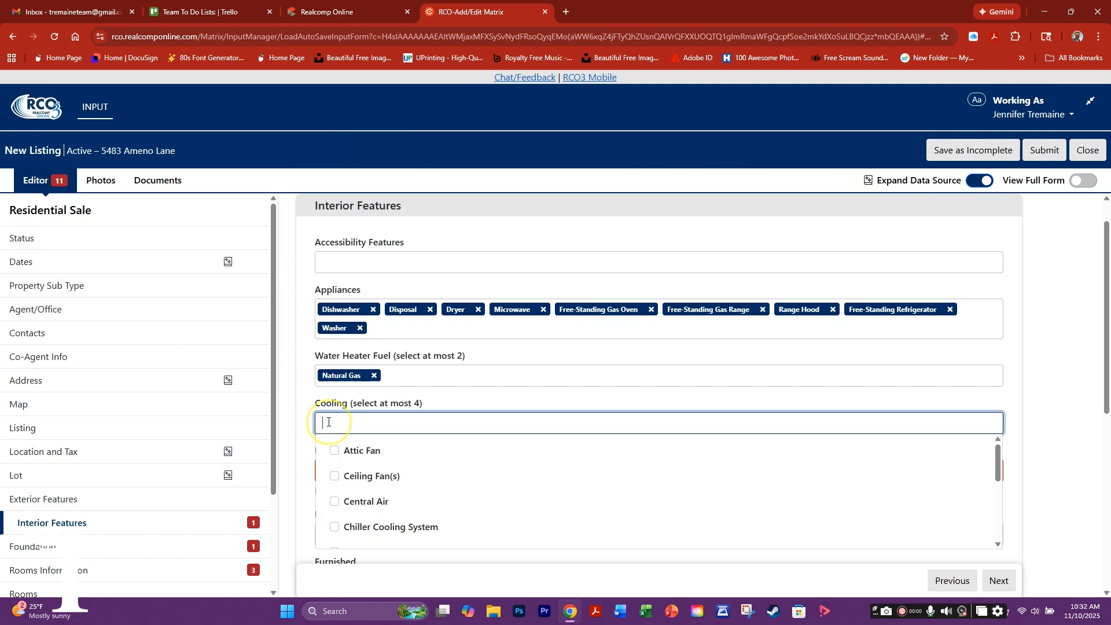
left_click(337, 480)
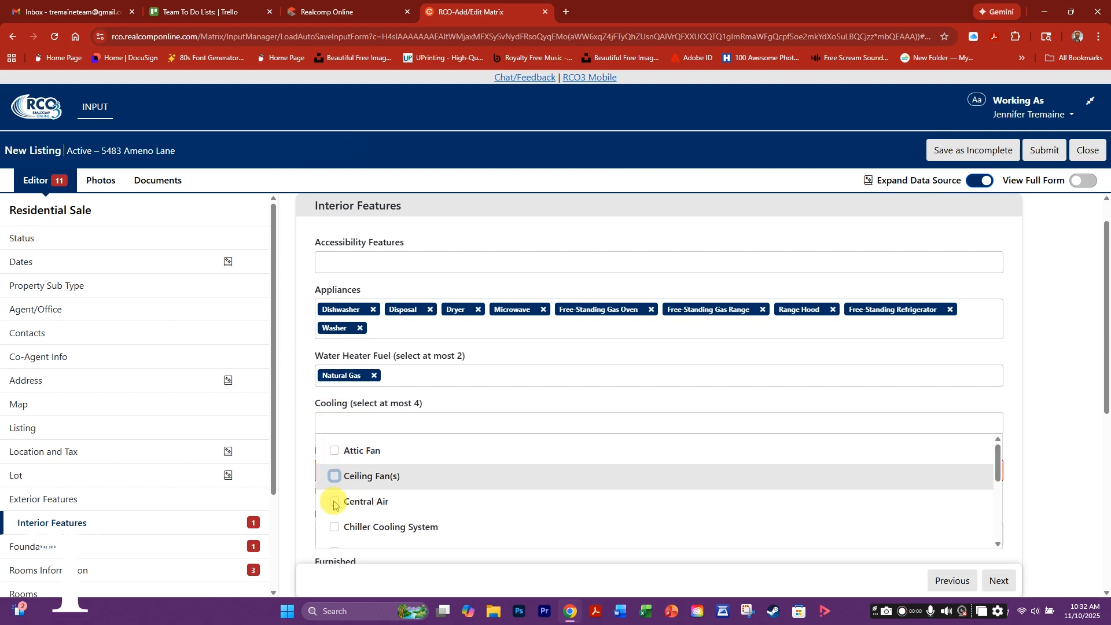
left_click(334, 503)
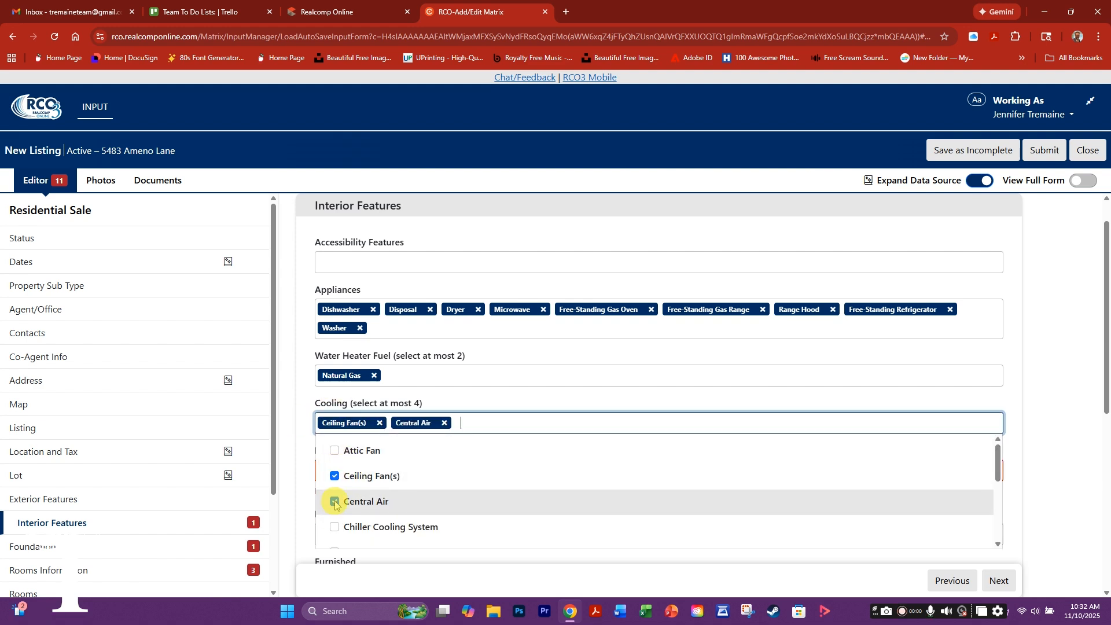
left_click(307, 465)
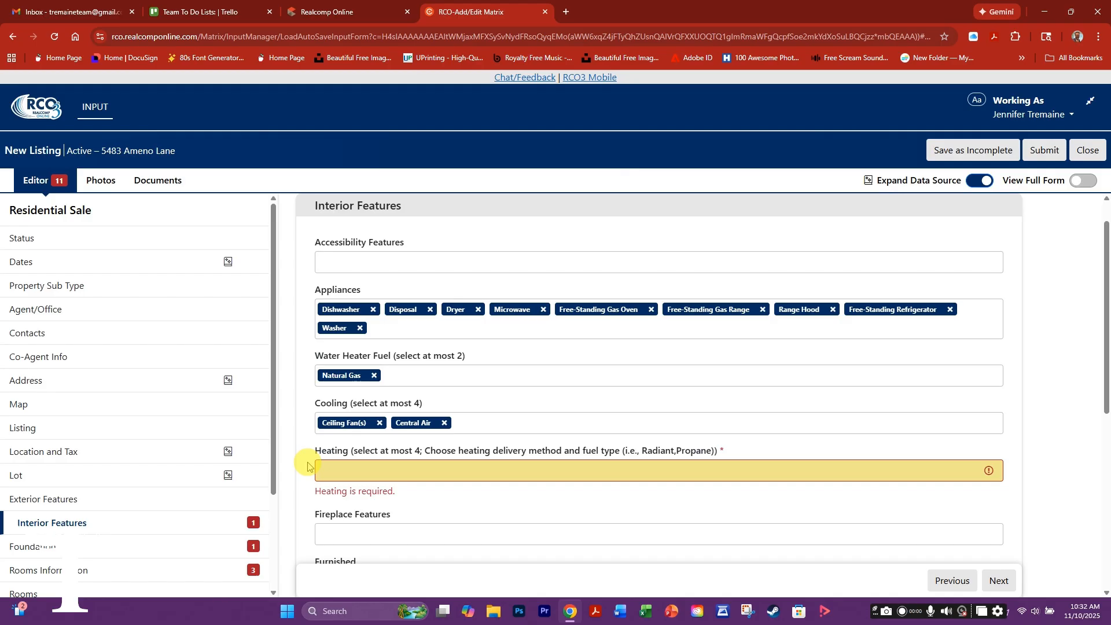
- Check Forced Air and Natural Gas in the Heating list
left_click(320, 470)
scroll(405, 494, "down", 3)
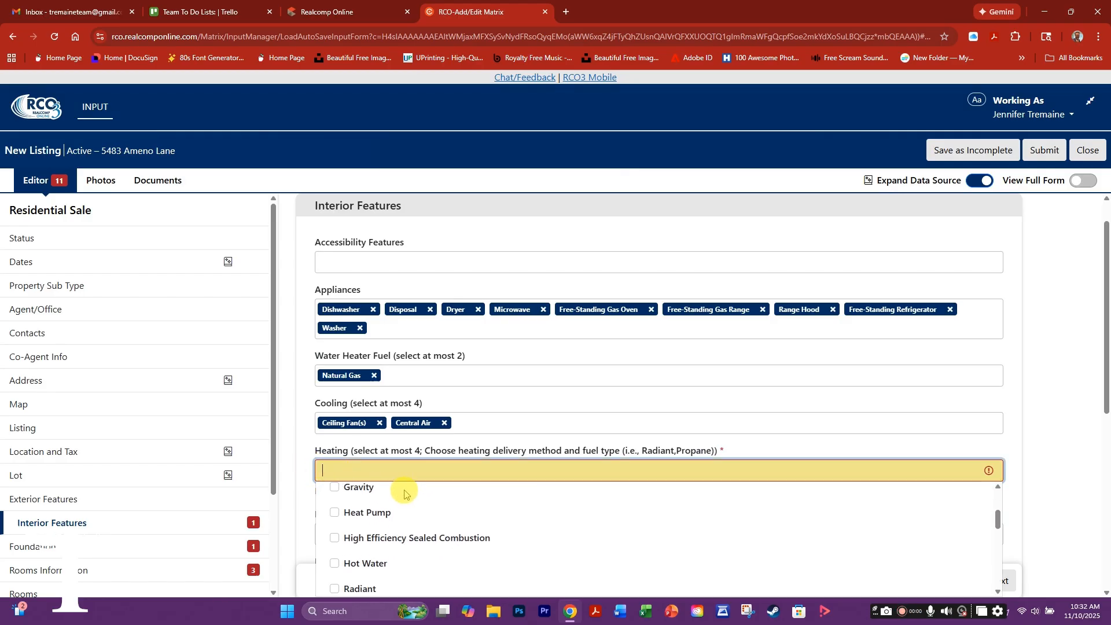
scroll(405, 494, "up", 3)
scroll(807, 431, "down", 2)
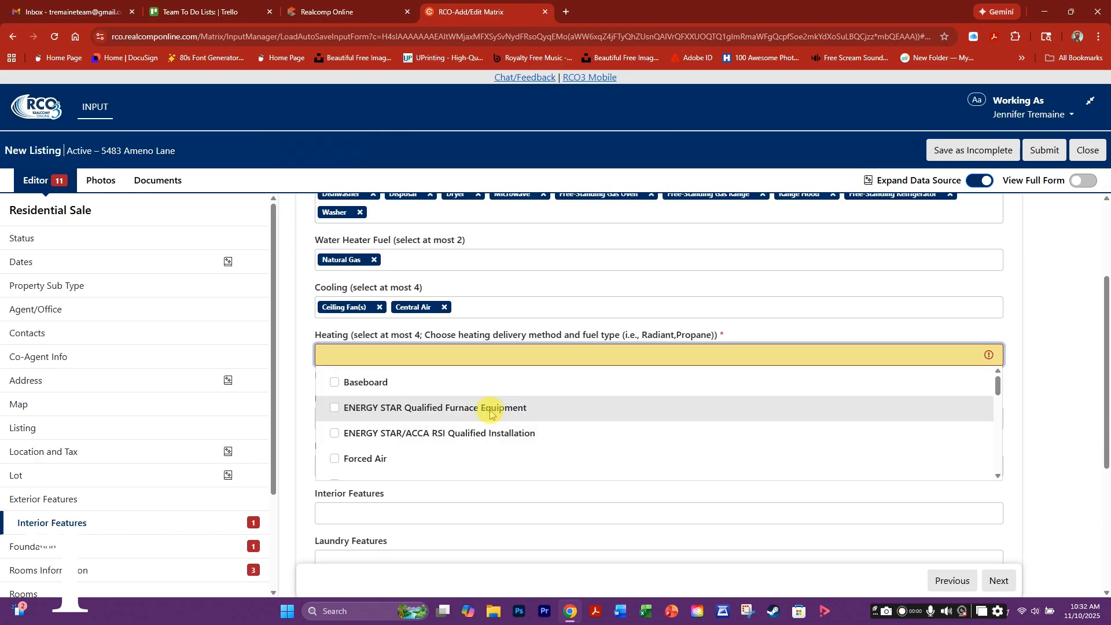
left_click(334, 460)
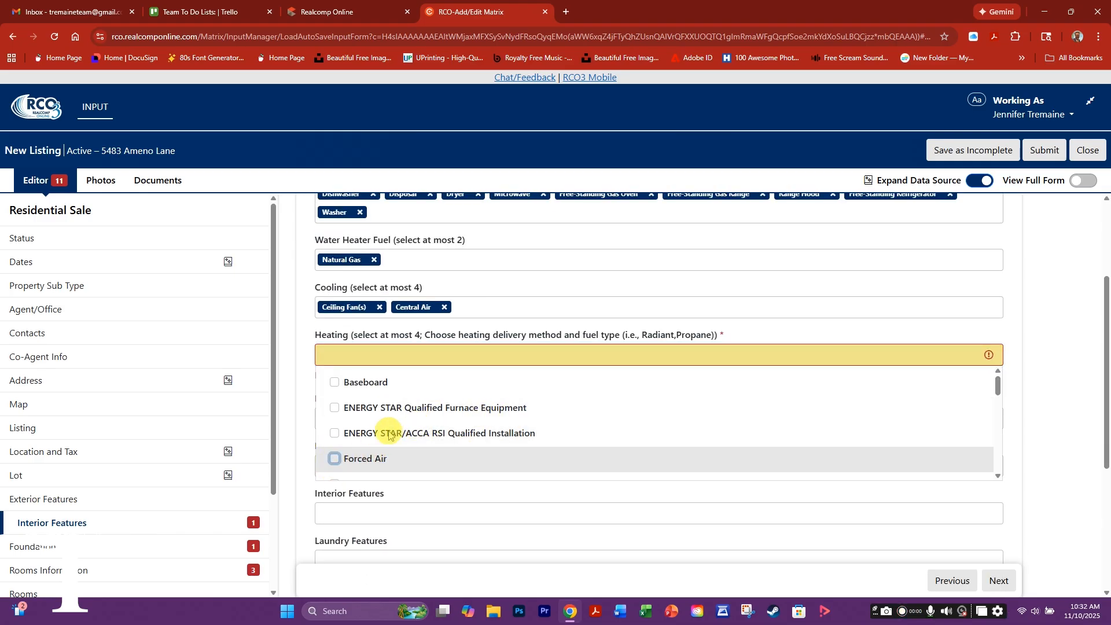
scroll(405, 427, "down", 5)
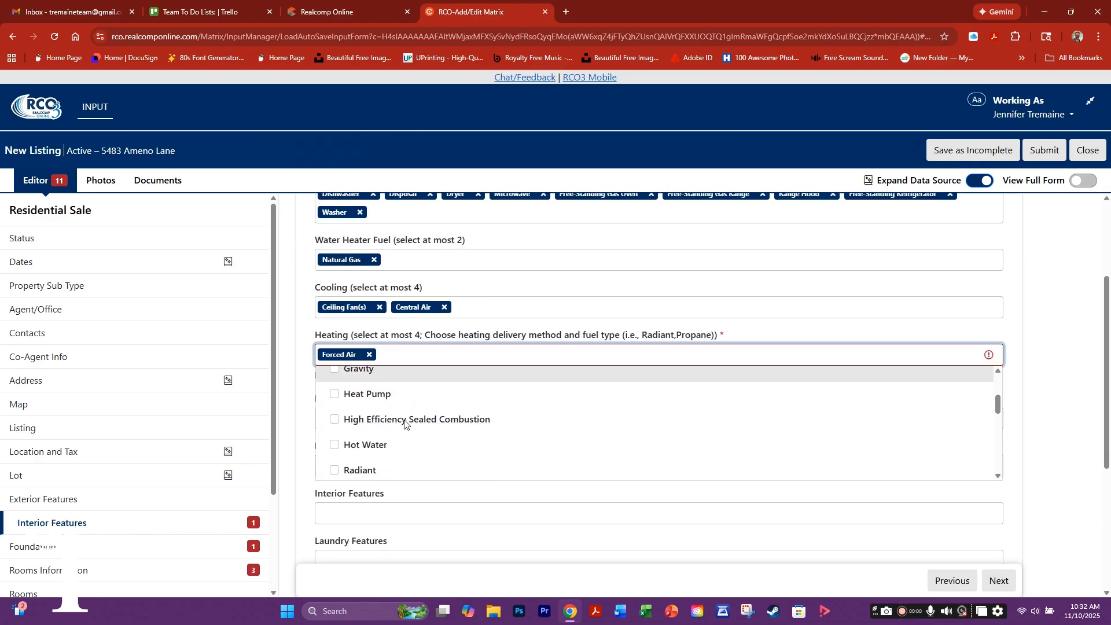
scroll(405, 424, "down", 3)
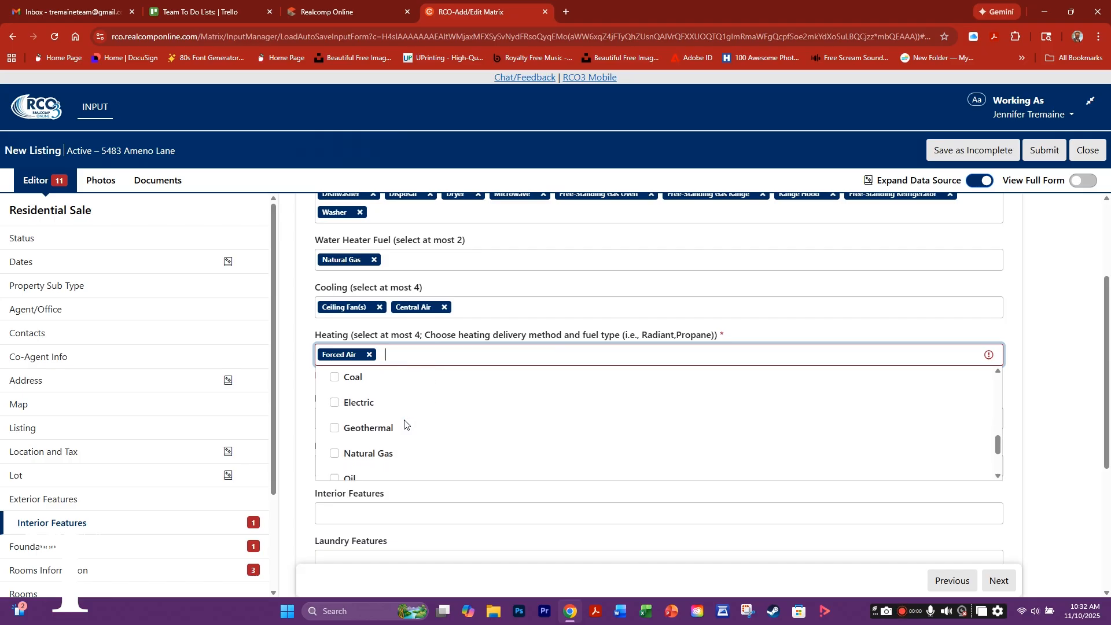
left_click(334, 413)
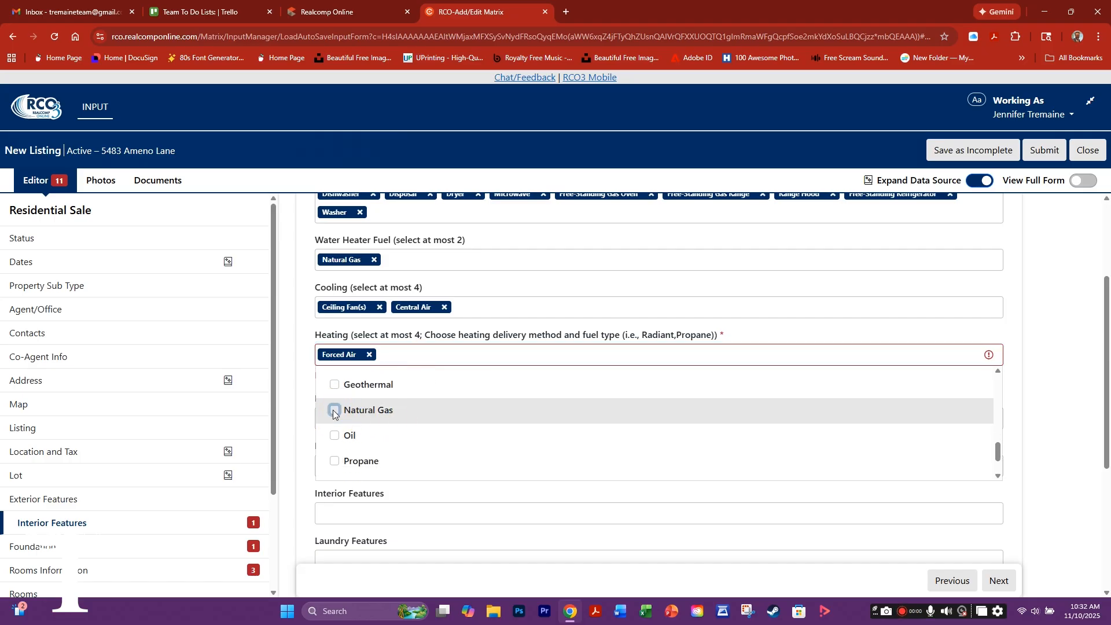
left_click(304, 398)
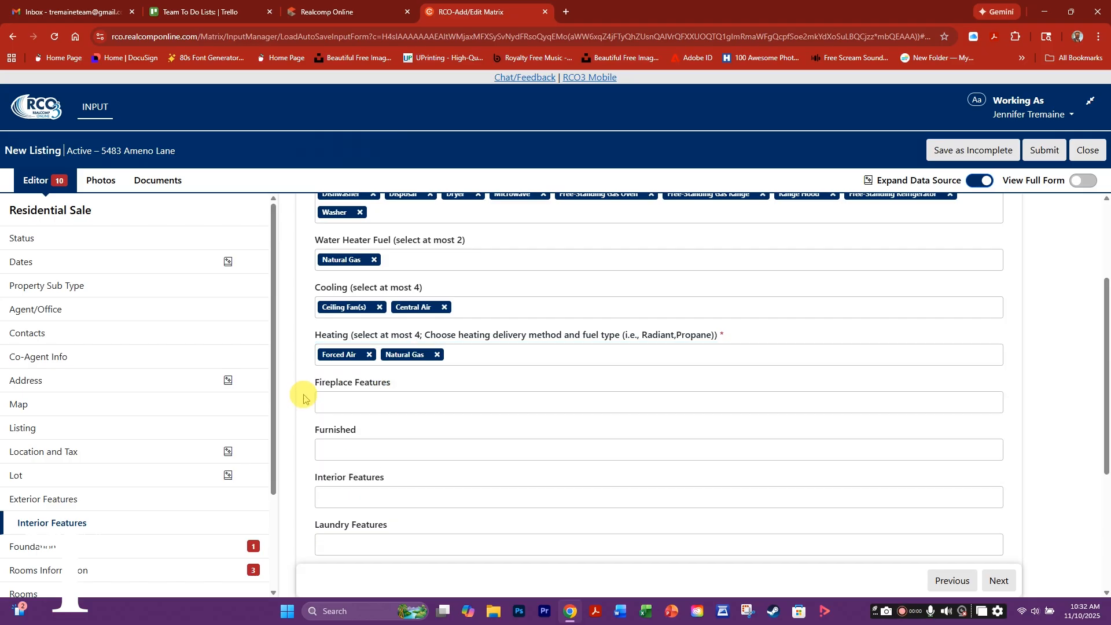
- Set Fireplace Features to Family Room and continue to the Foundation section
left_click(325, 406)
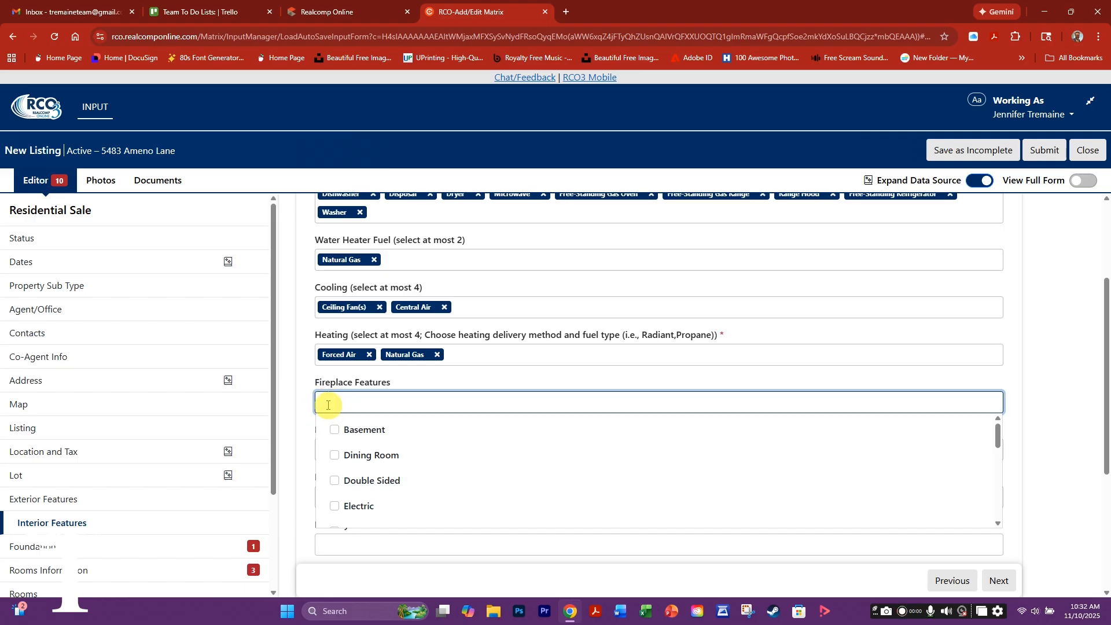
scroll(362, 437, "down", 2)
scroll(362, 449, "down", 2)
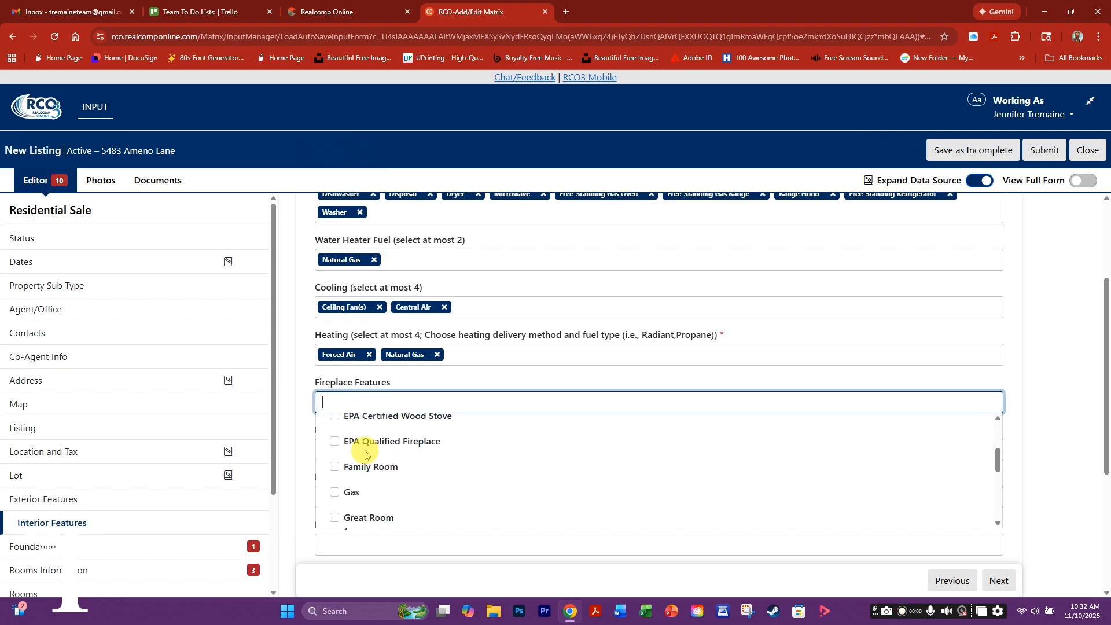
left_click(334, 468)
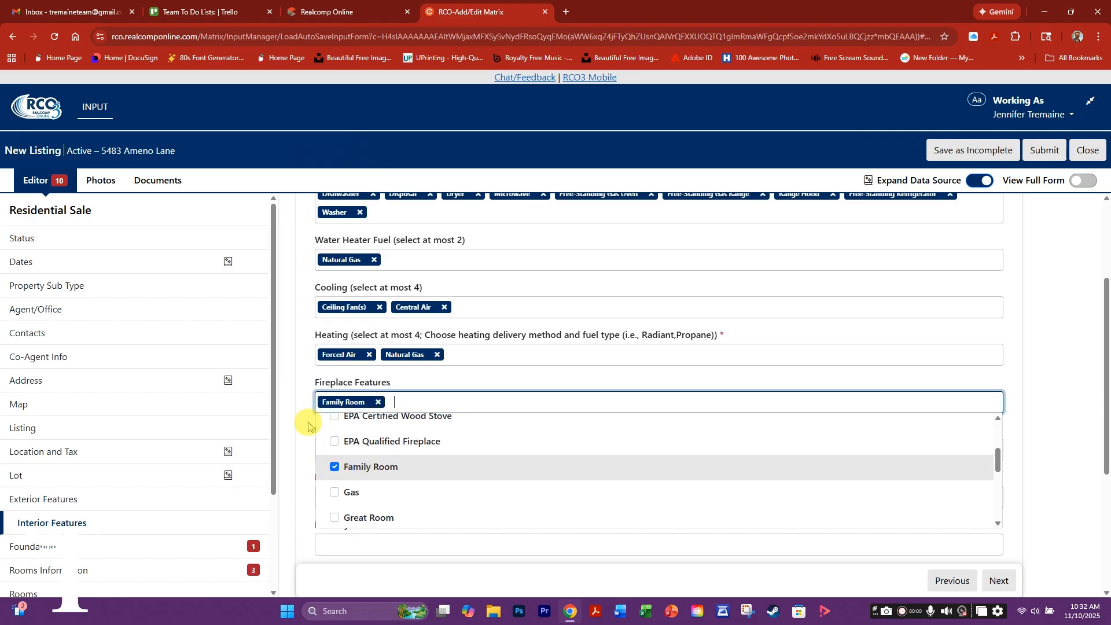
left_click(308, 449)
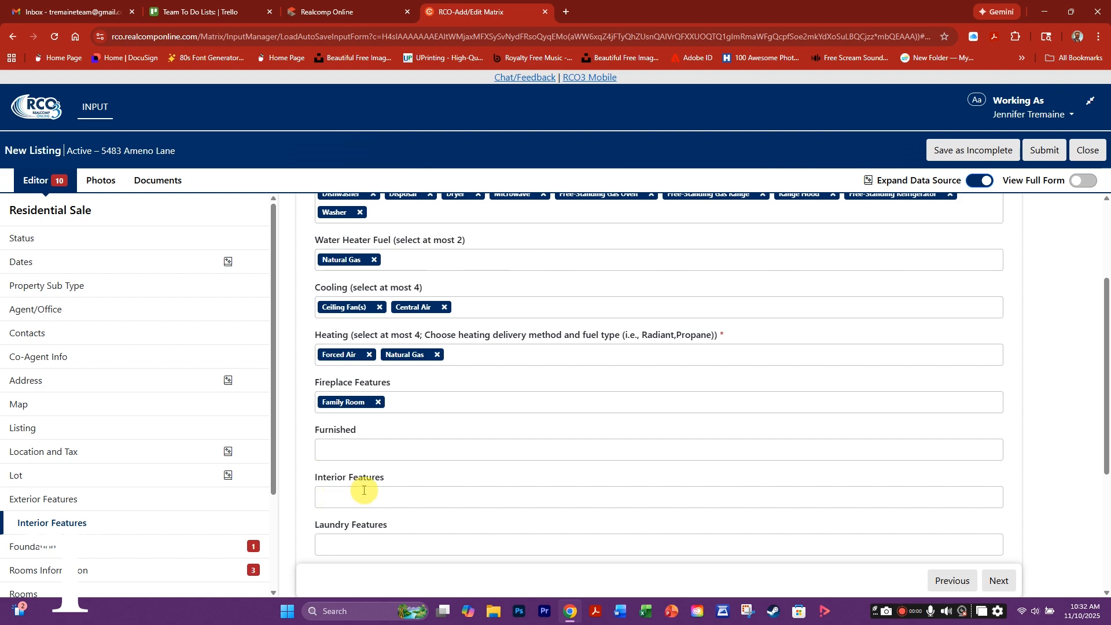
scroll(347, 497, "down", 4)
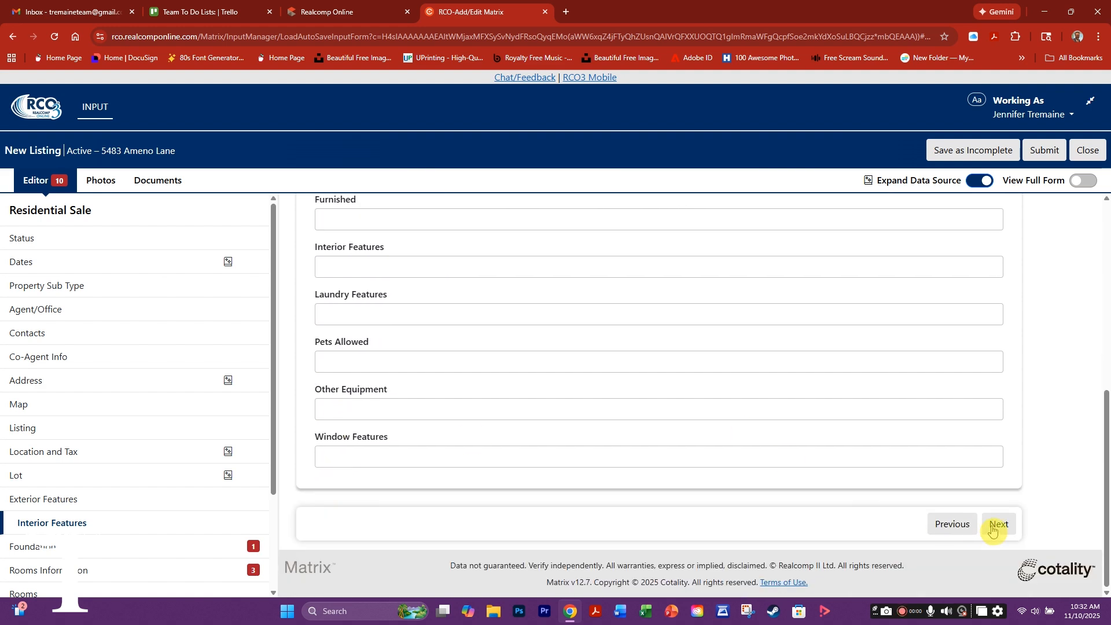
left_click(993, 530)
- Check Basement and Block in Foundation Details and set Basement Description to Finished
left_click(355, 297)
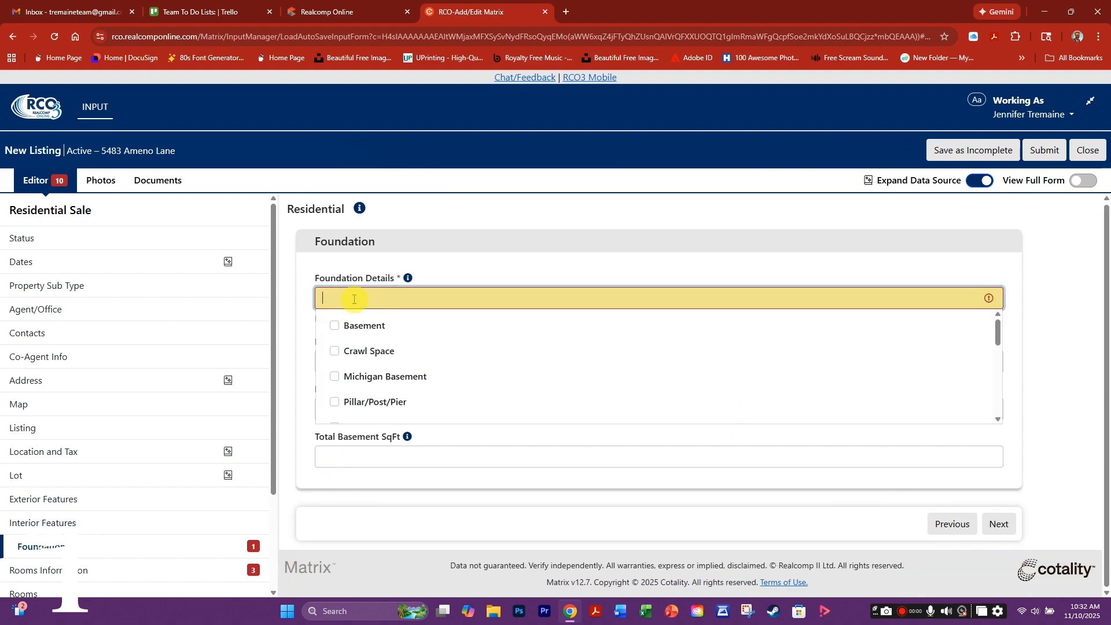
left_click(336, 326)
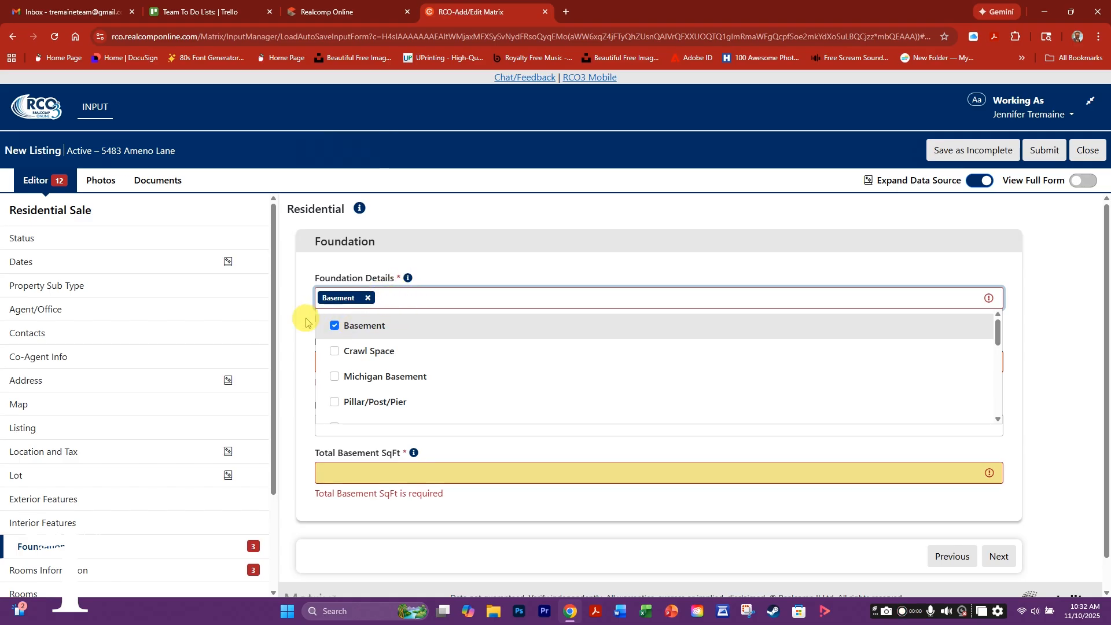
scroll(344, 364, "down", 1)
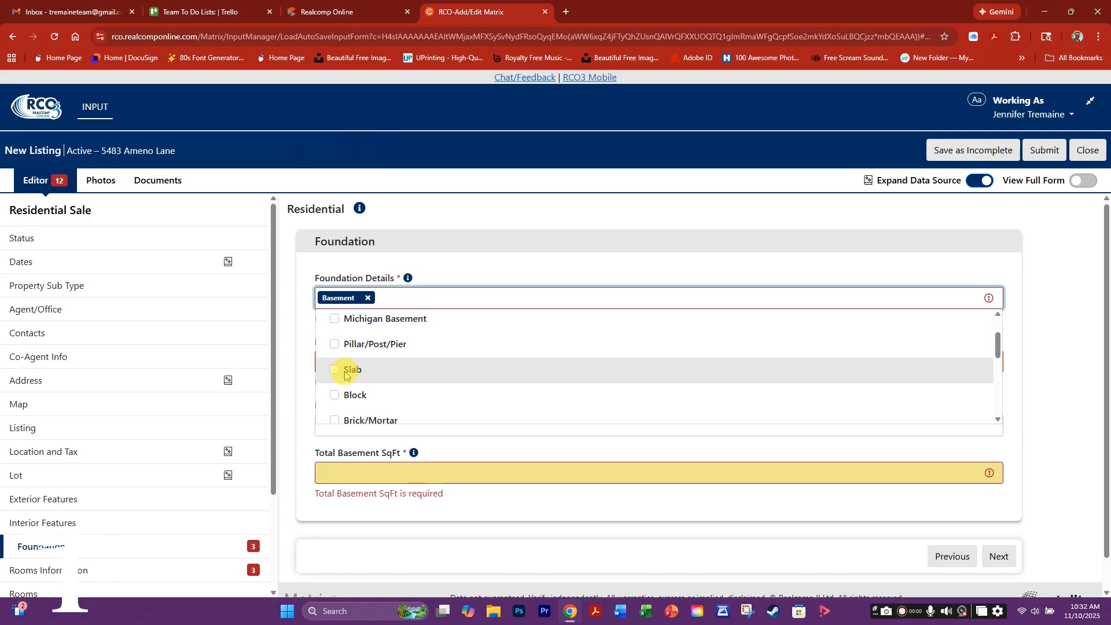
left_click(307, 331)
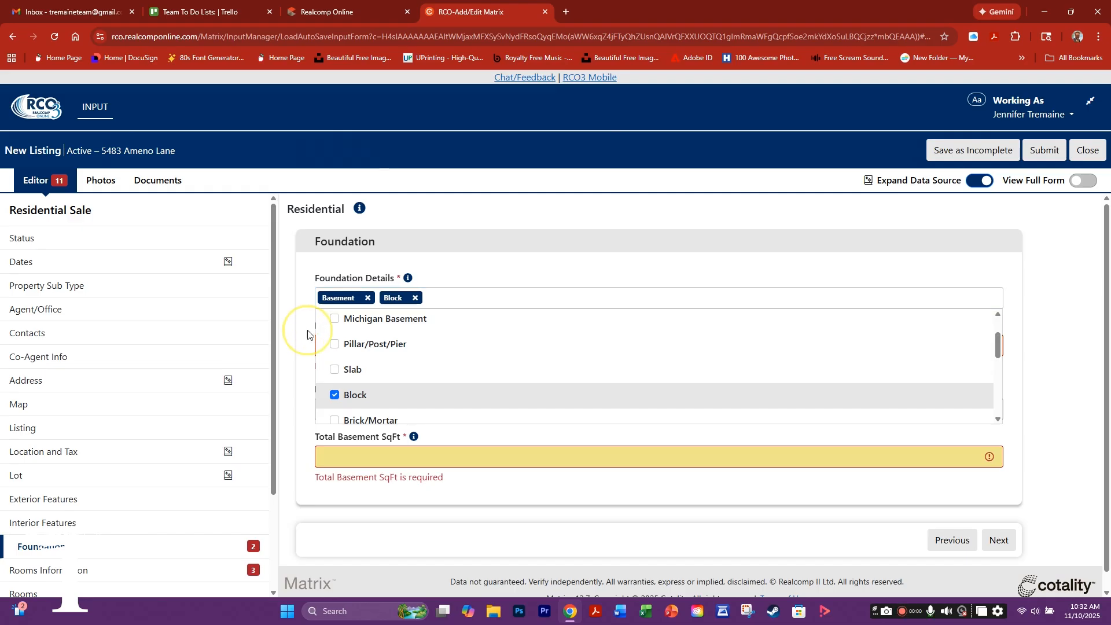
left_click(341, 346)
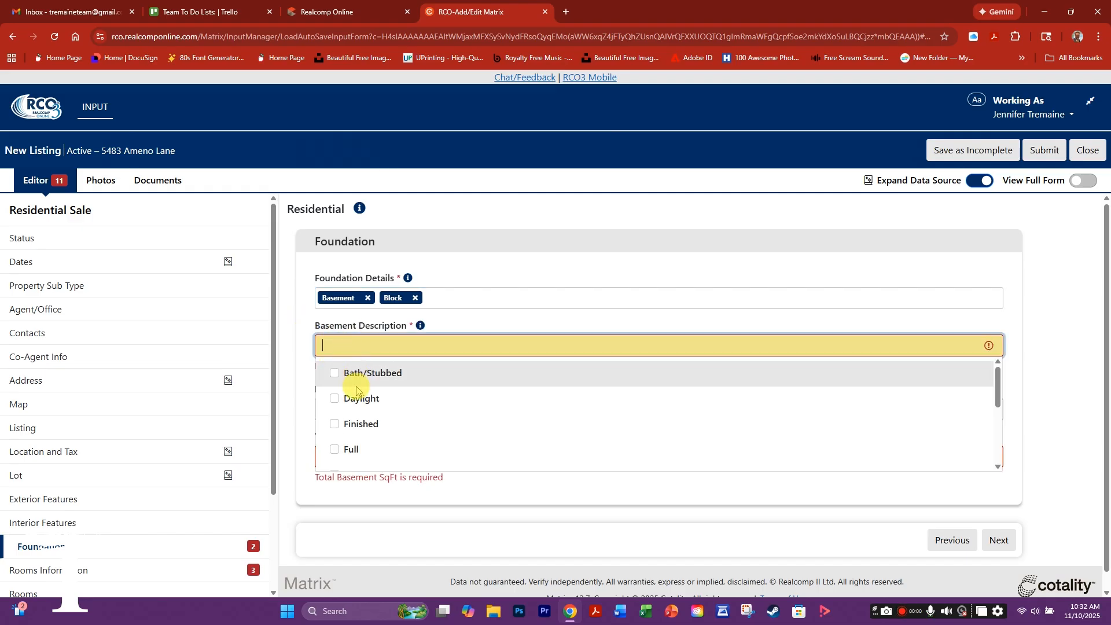
left_click(335, 423)
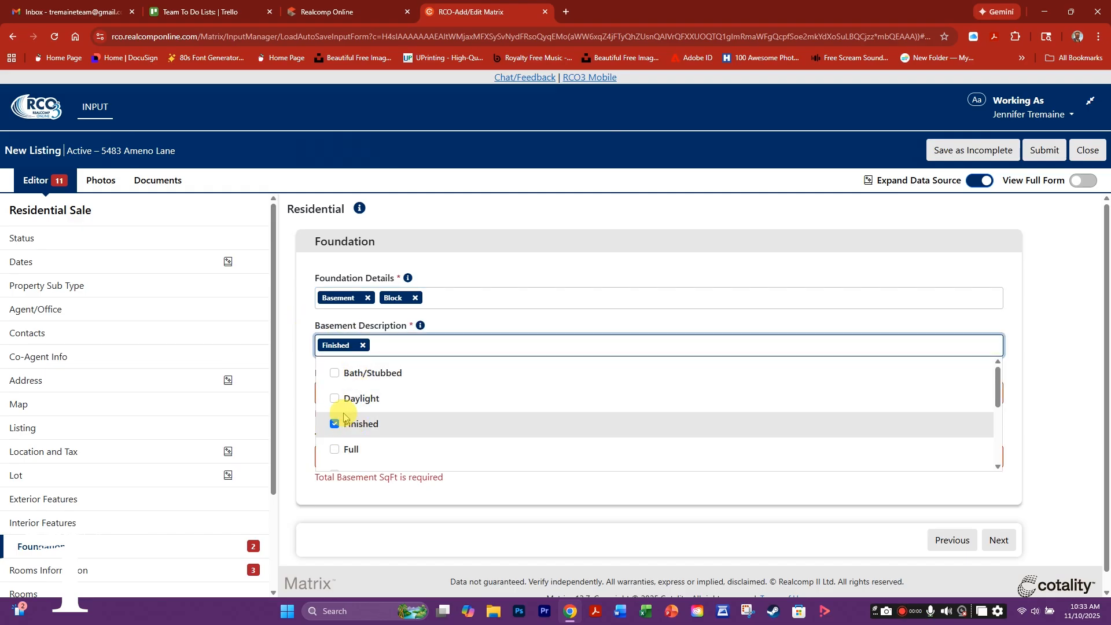
left_click(304, 377)
- Enter 1000 for finished and total basement SqFt, then continue to Rooms Information
left_click(345, 394)
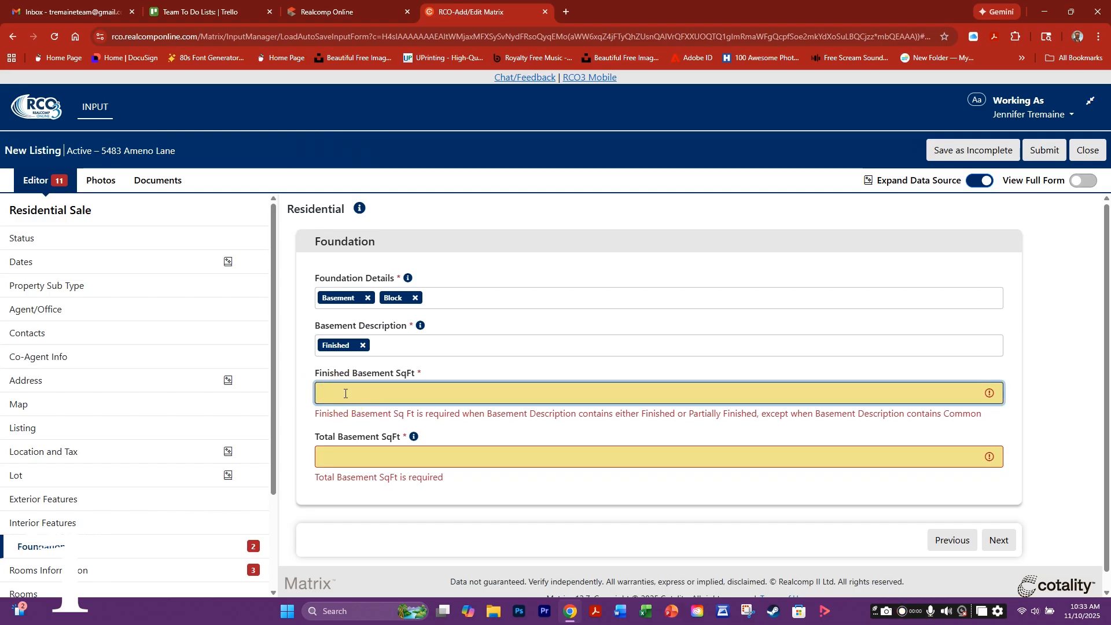
type("100")
left_click(341, 456)
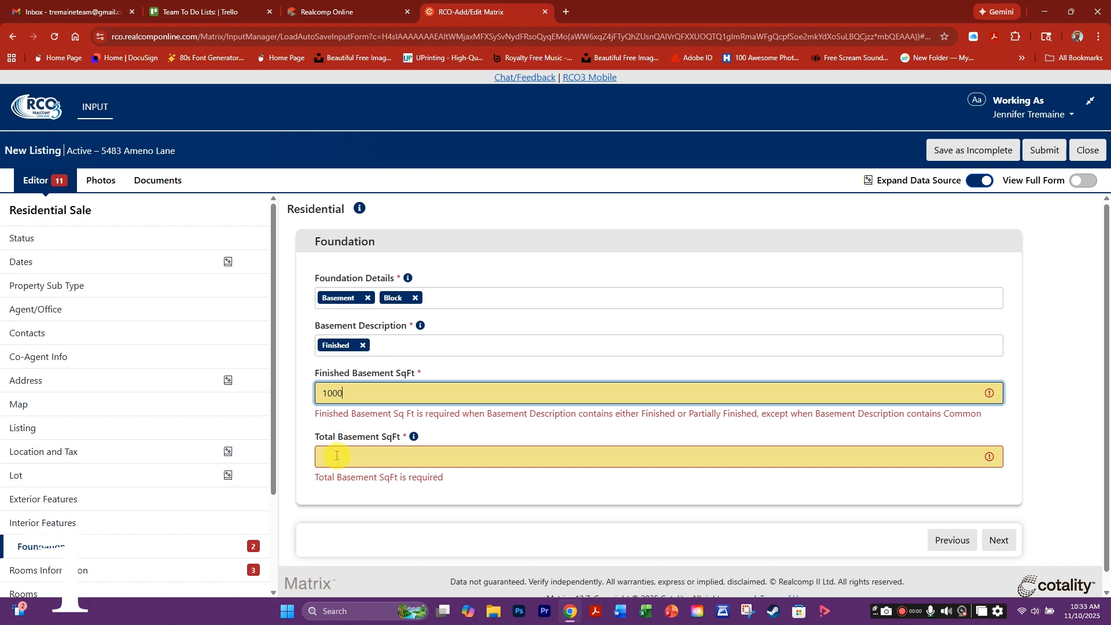
left_click(336, 455)
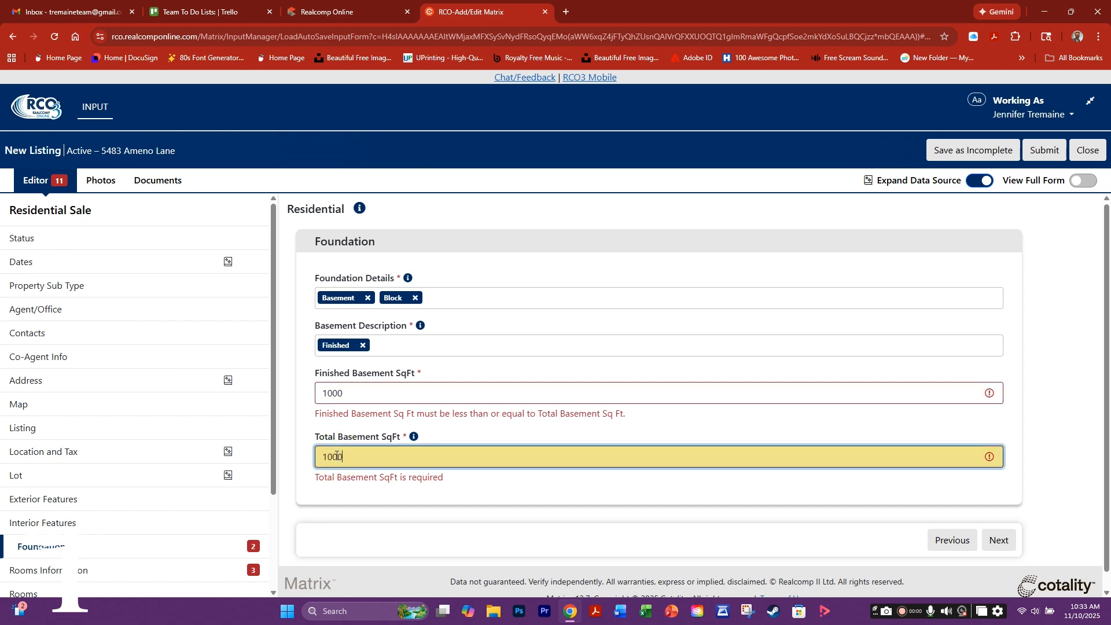
left_click(997, 541)
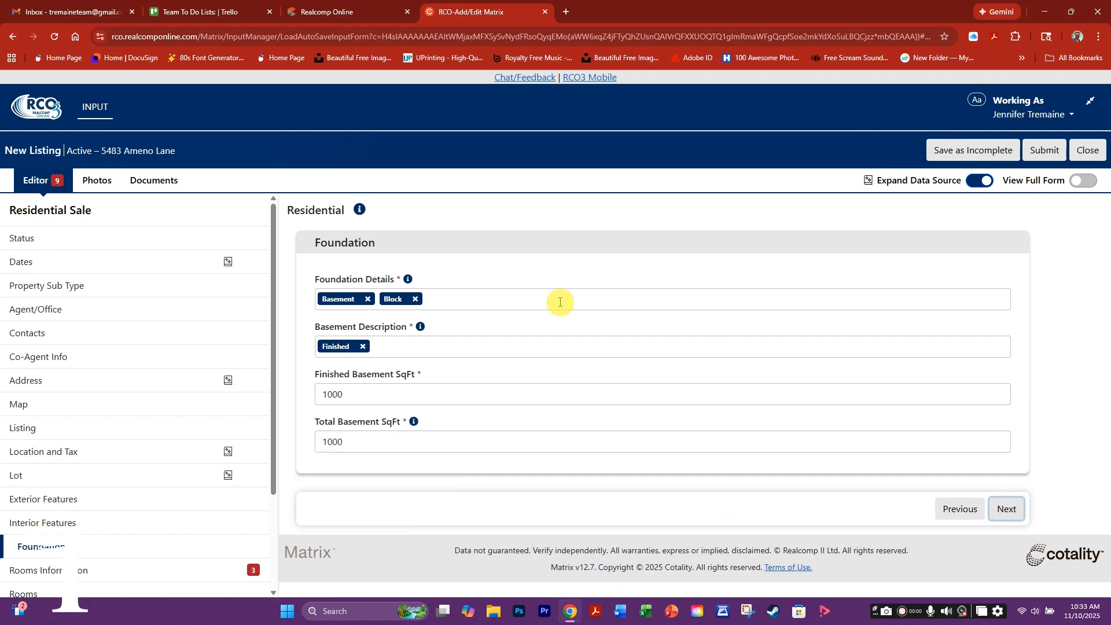
left_click(1007, 511)
- Enter 3 total bedrooms, 2 full baths and 1 lav, then continue to the next page
left_click(343, 303)
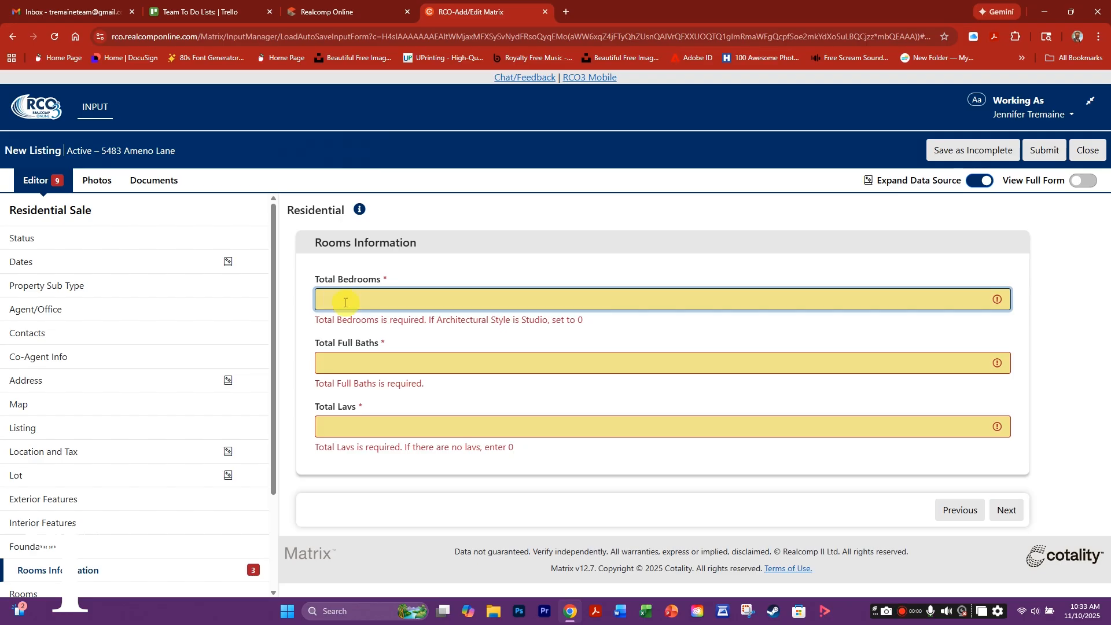
type("3")
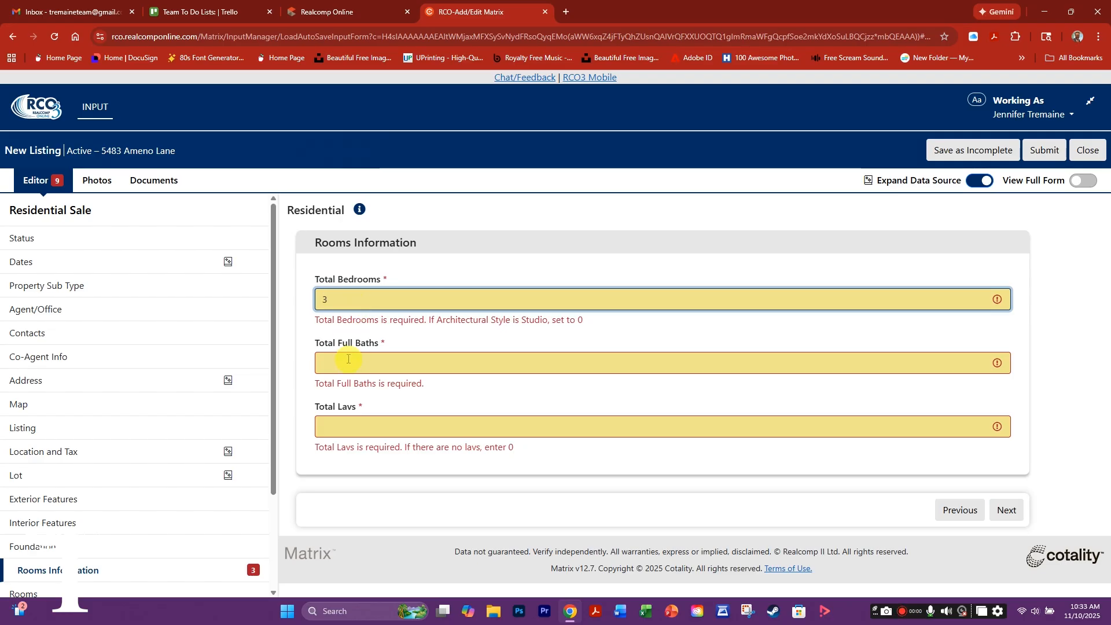
left_click(345, 363)
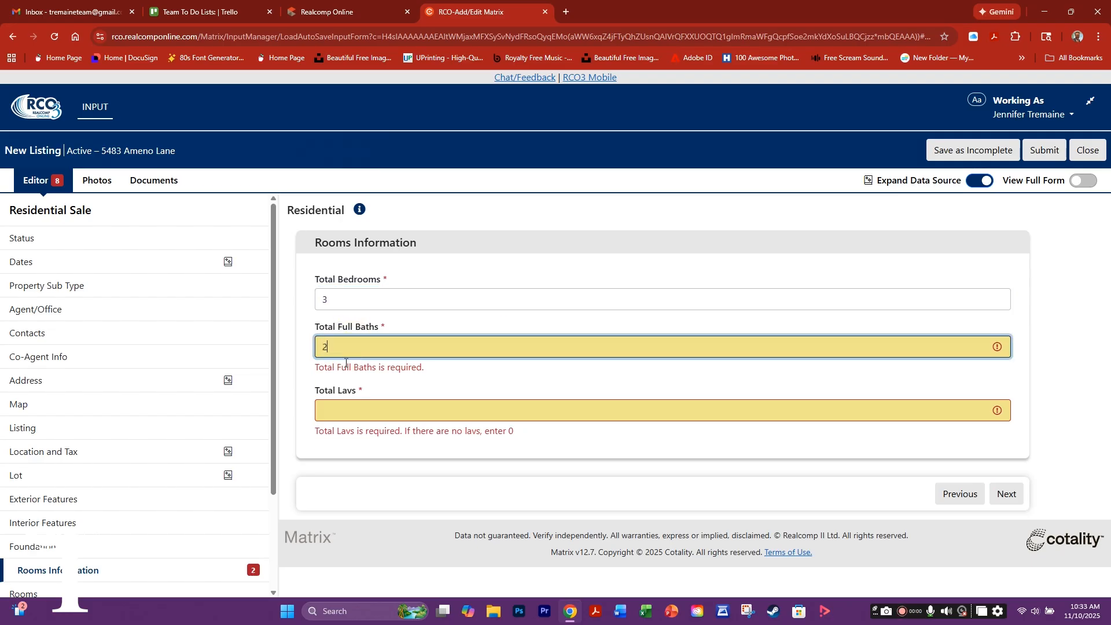
left_click(339, 412)
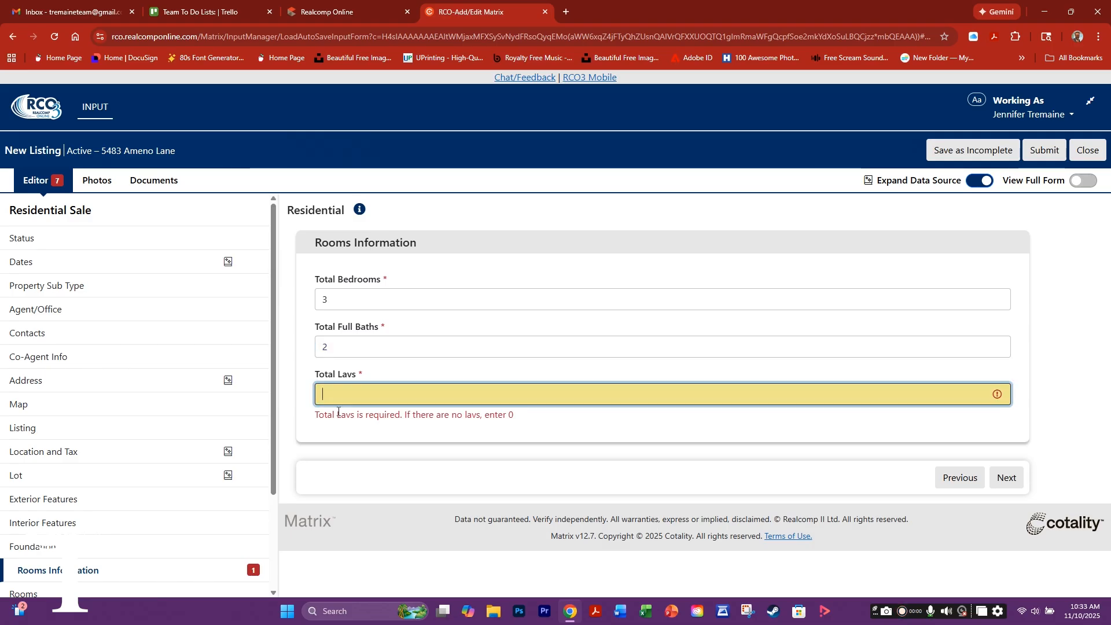
left_click(1006, 485)
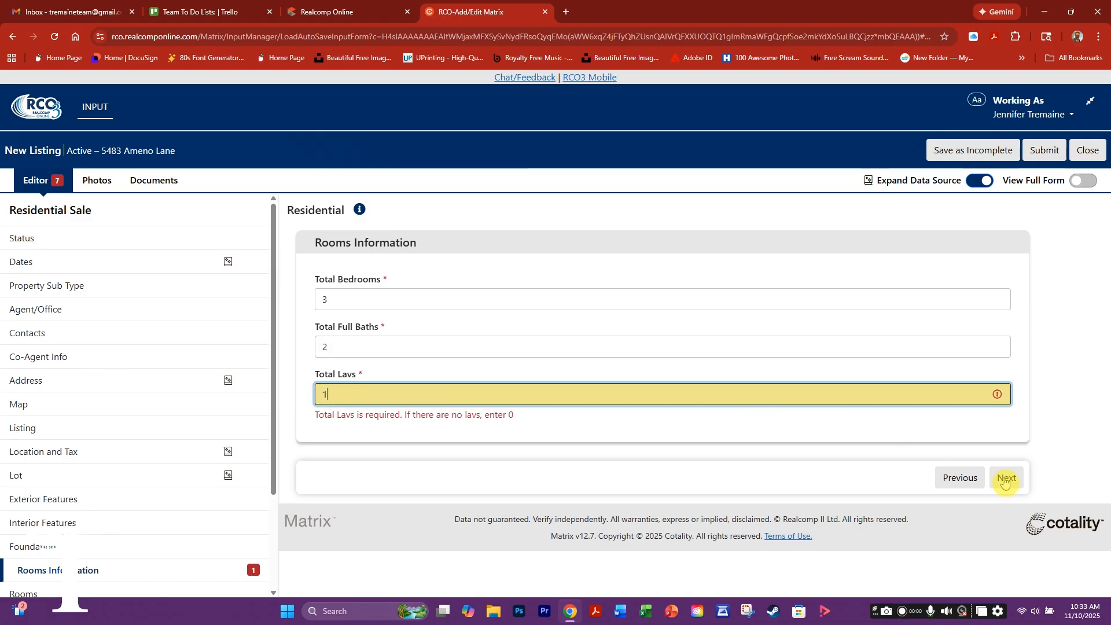
left_click(1005, 479)
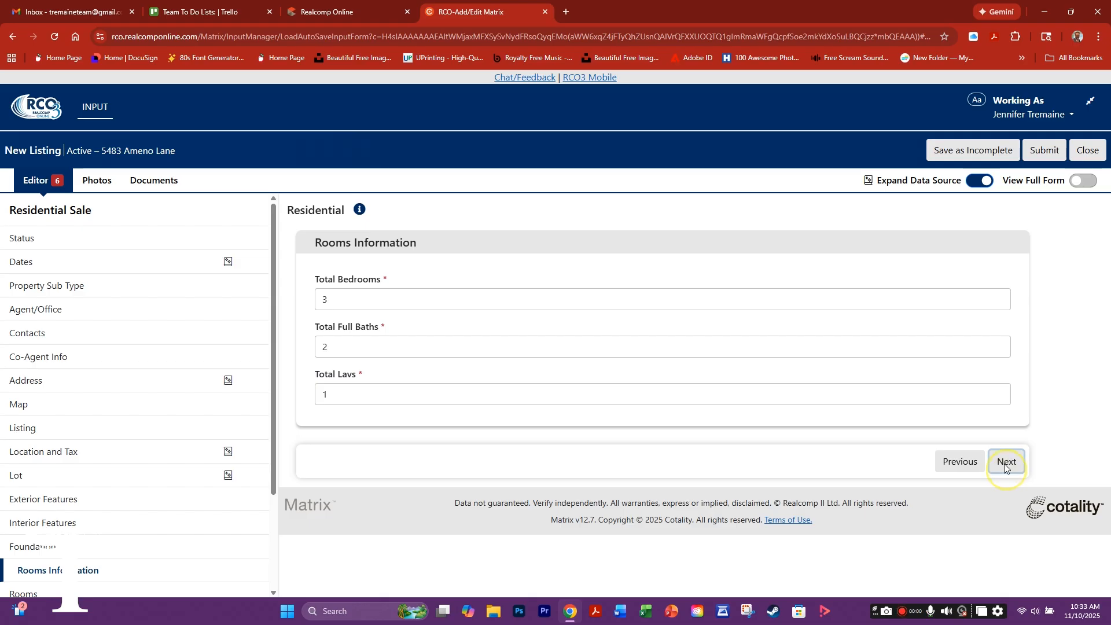
- Set the room type to Family Room with dimensions 12 by 15
left_click(398, 333)
scroll(460, 377, "down", 10)
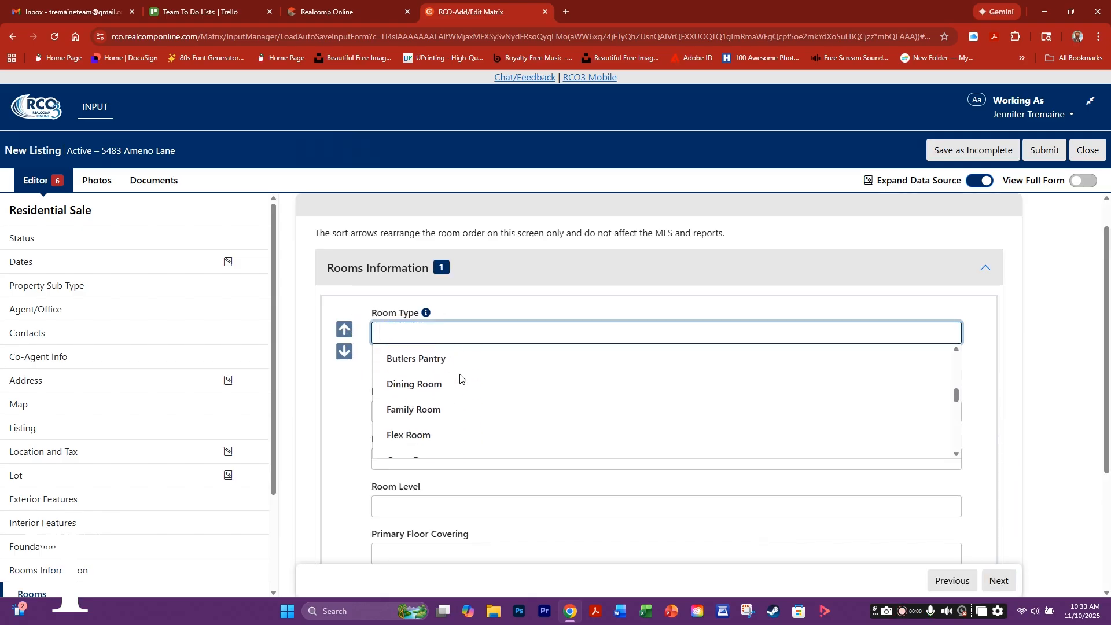
scroll(459, 388, "down", 1)
scroll(434, 399, "up", 1)
left_click(427, 405)
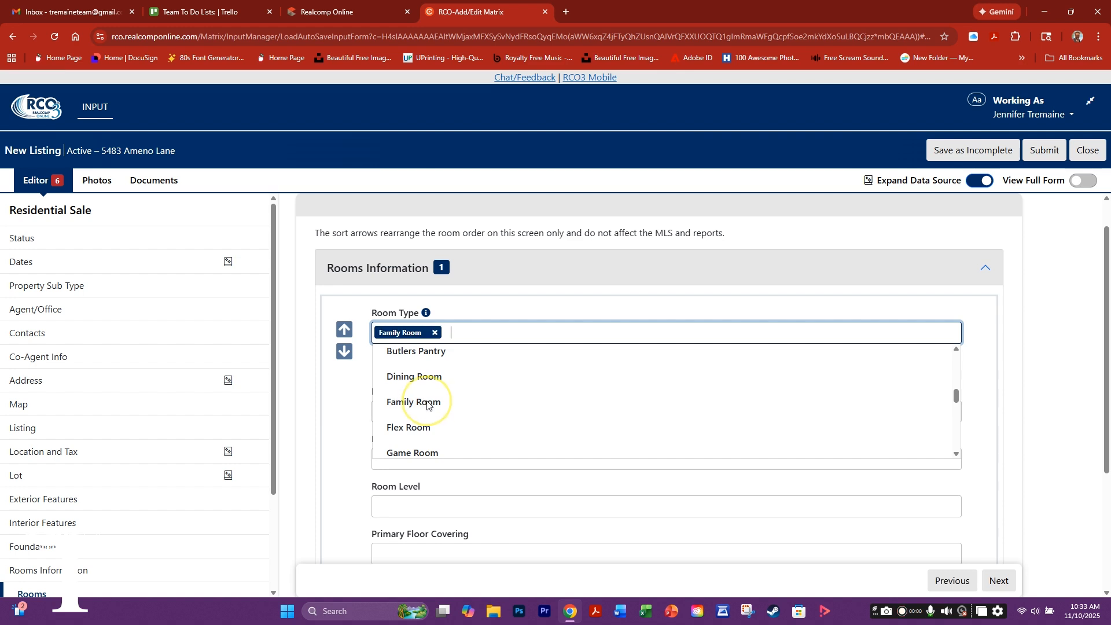
left_click(393, 412)
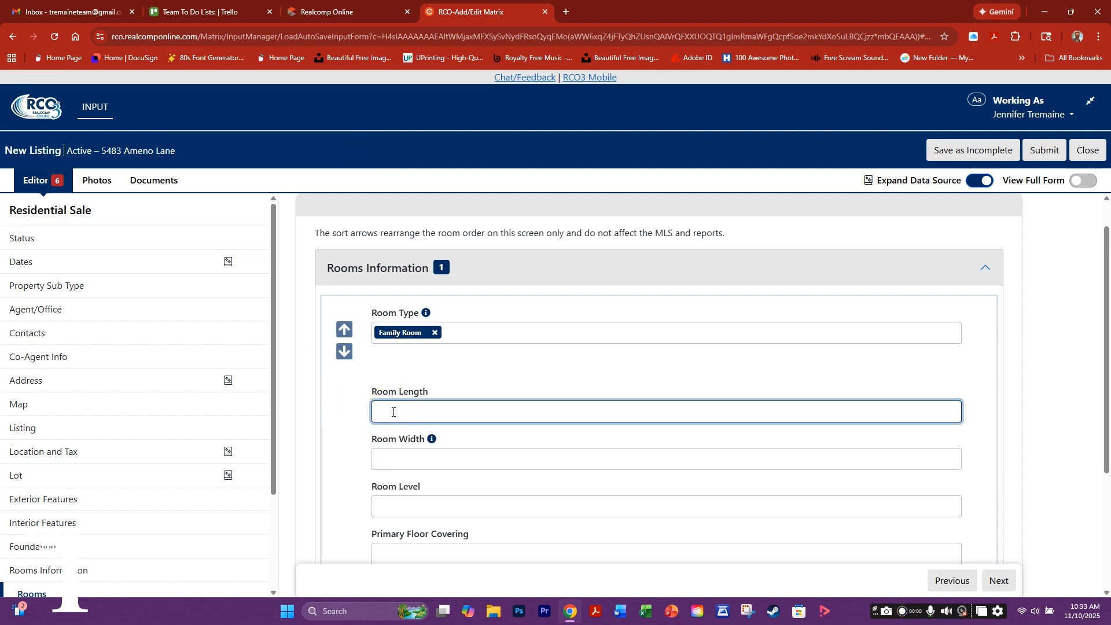
type("12")
left_click(389, 455)
type("15")
- Put the Family Room on the First/Entry level with Wood floor covering
left_click(397, 506)
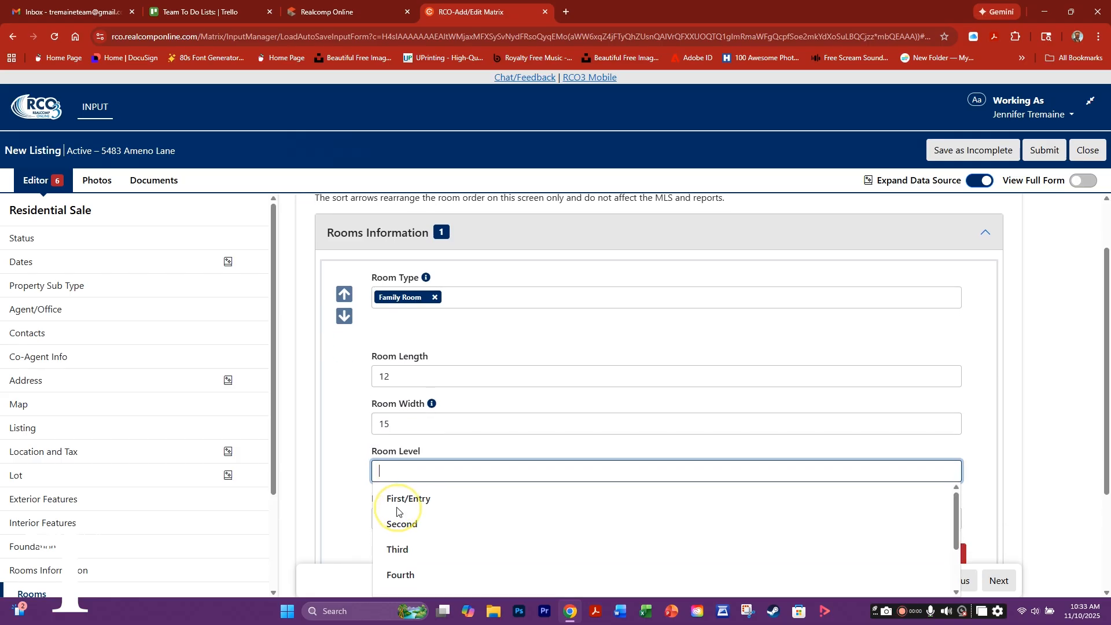
left_click(408, 499)
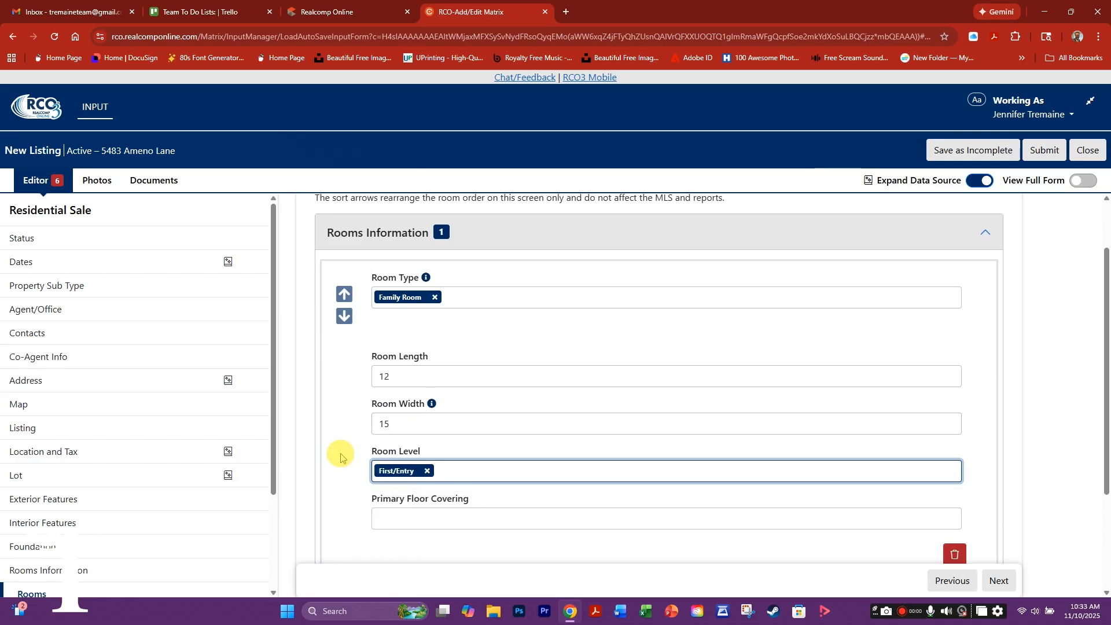
scroll(344, 449, "down", 1)
left_click(388, 463)
scroll(411, 504, "down", 4)
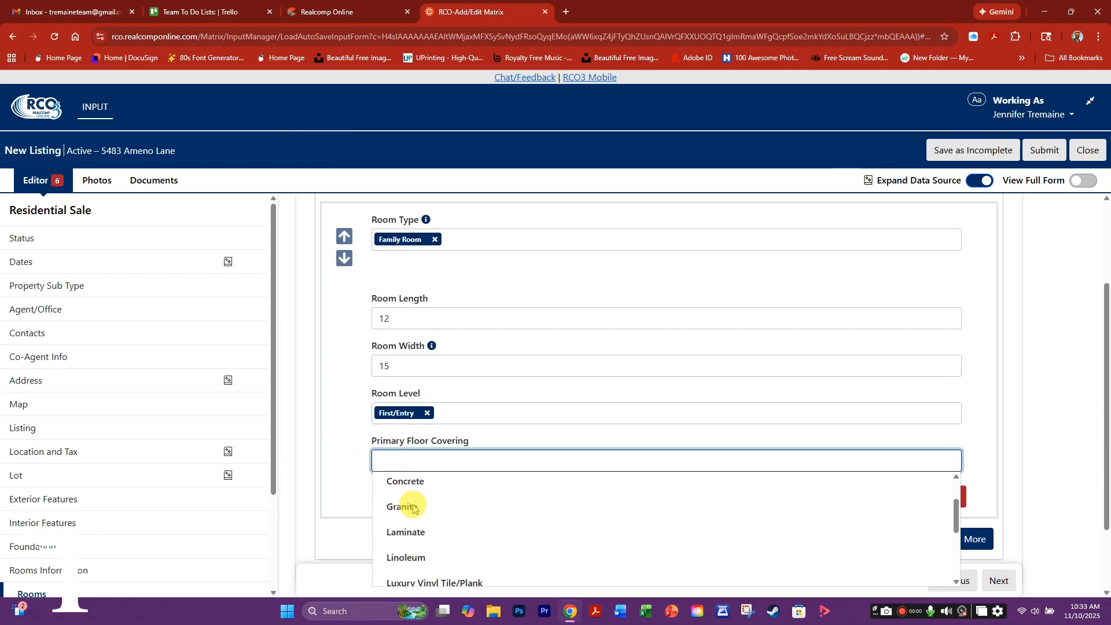
left_click(411, 542)
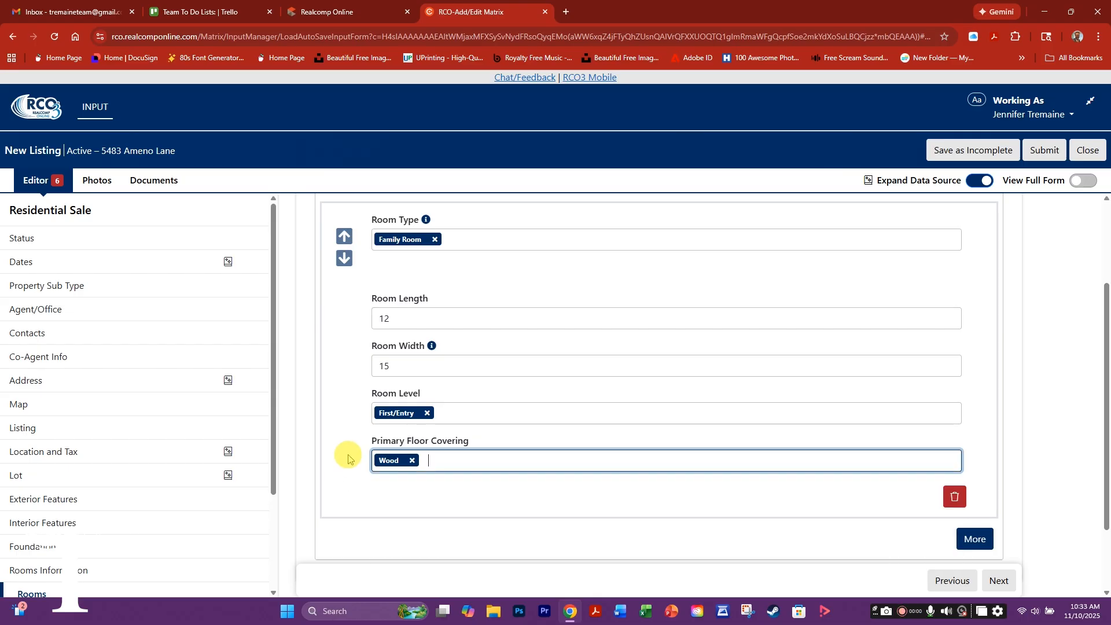
- Add a new Kitchen room entry measuring 12 by 11
left_click(975, 539)
scroll(478, 436, "down", 2)
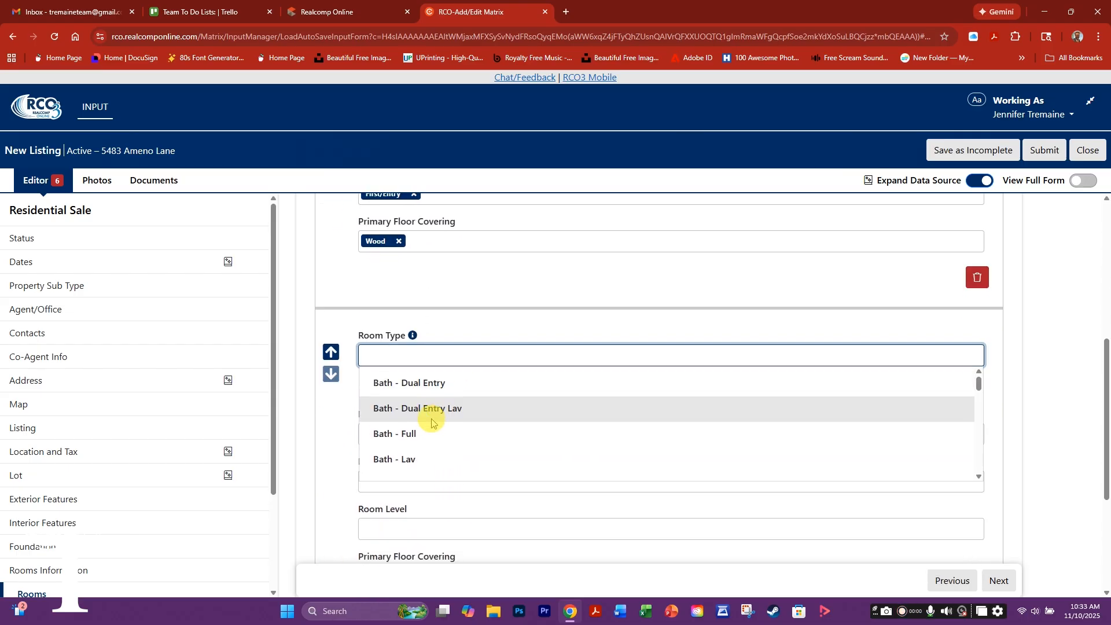
scroll(411, 425, "down", 2)
scroll(415, 421, "down", 5)
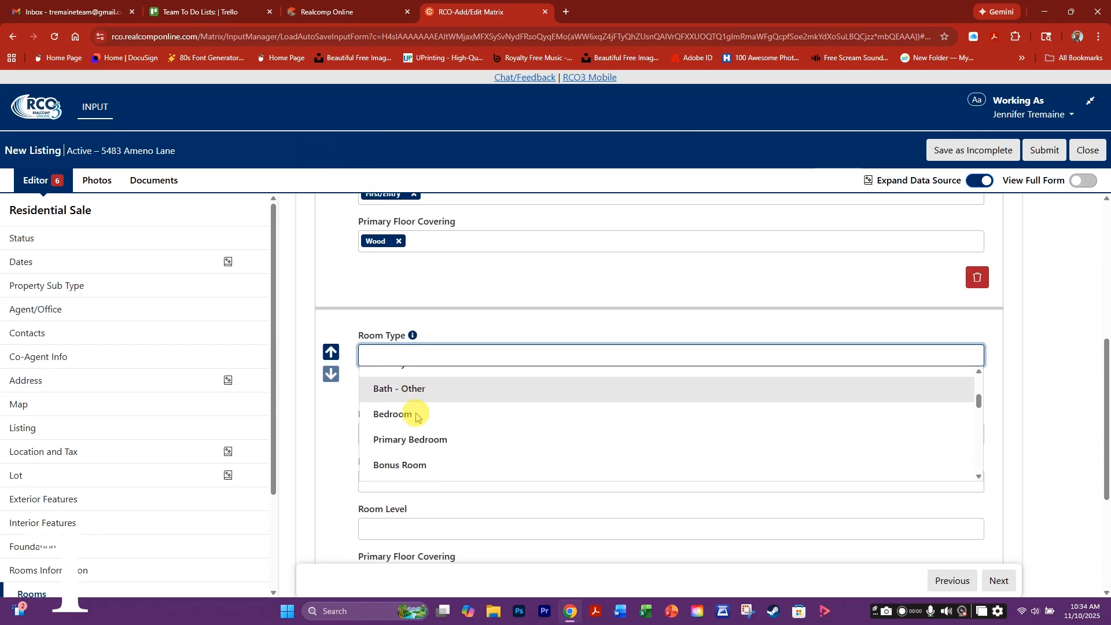
scroll(433, 432, "down", 5)
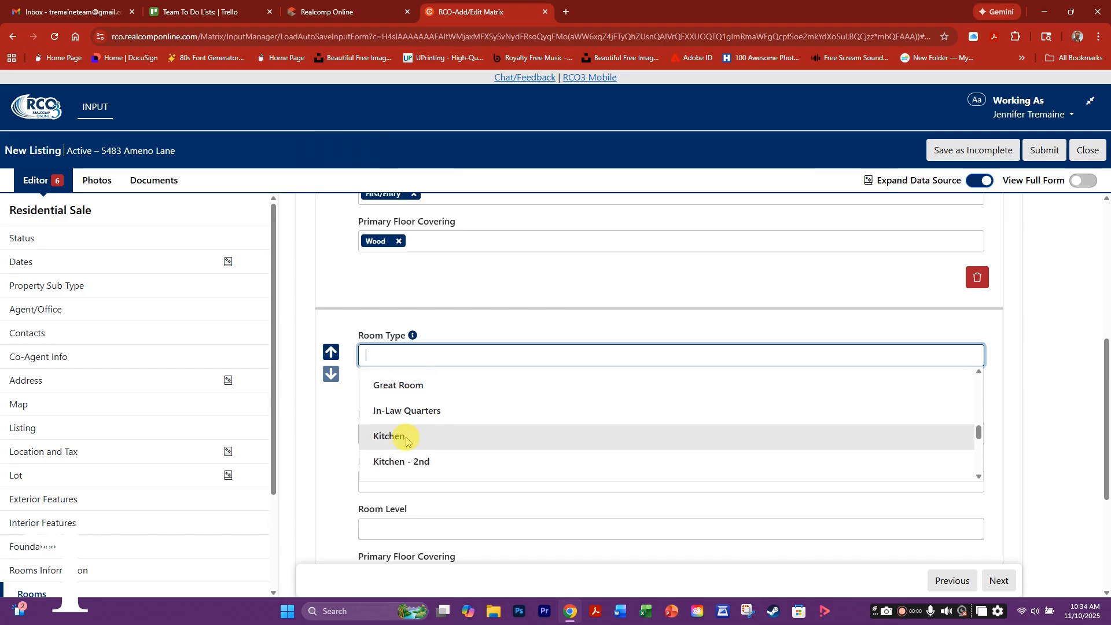
left_click(371, 435)
left_click(335, 434)
left_click(378, 434)
type("12")
left_click(385, 474)
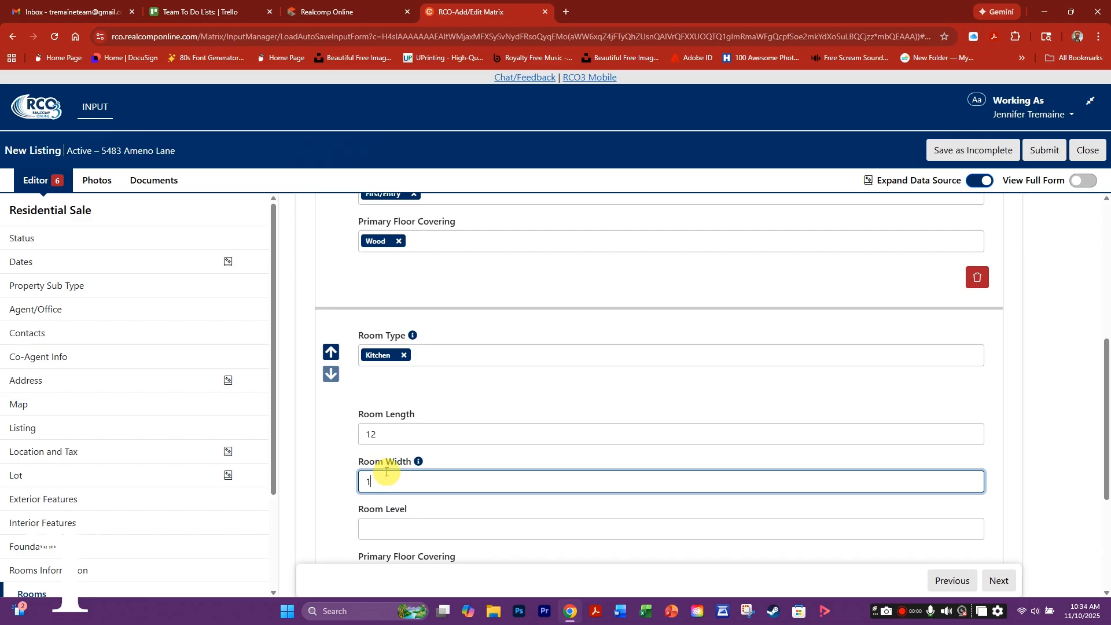
type("11")
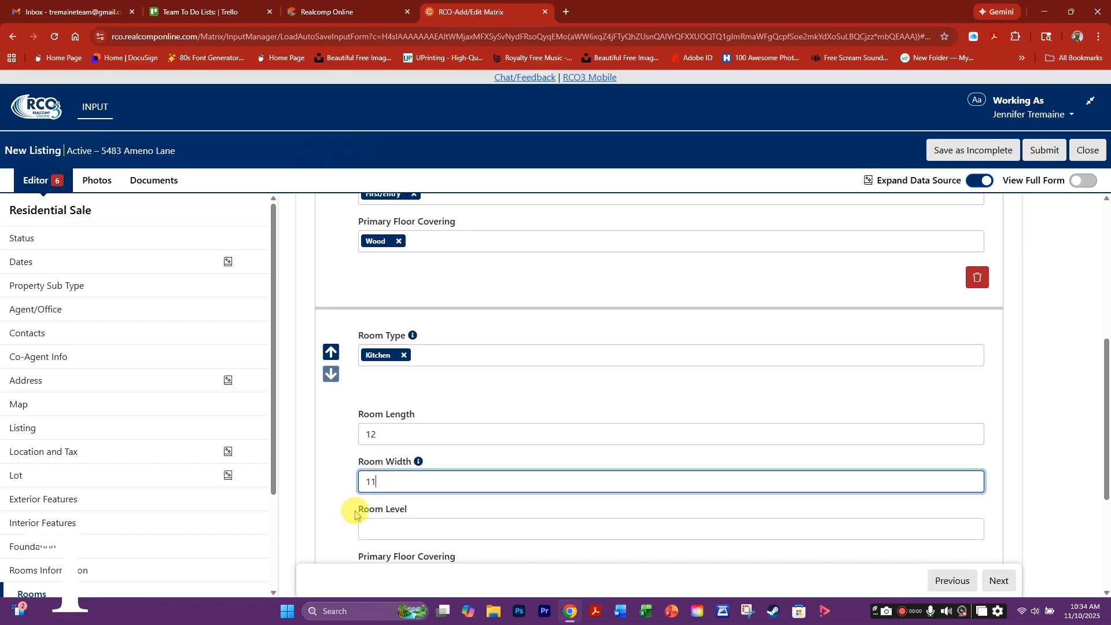
- Set the Kitchen level to First/Entry with Wood floor covering
left_click(382, 528)
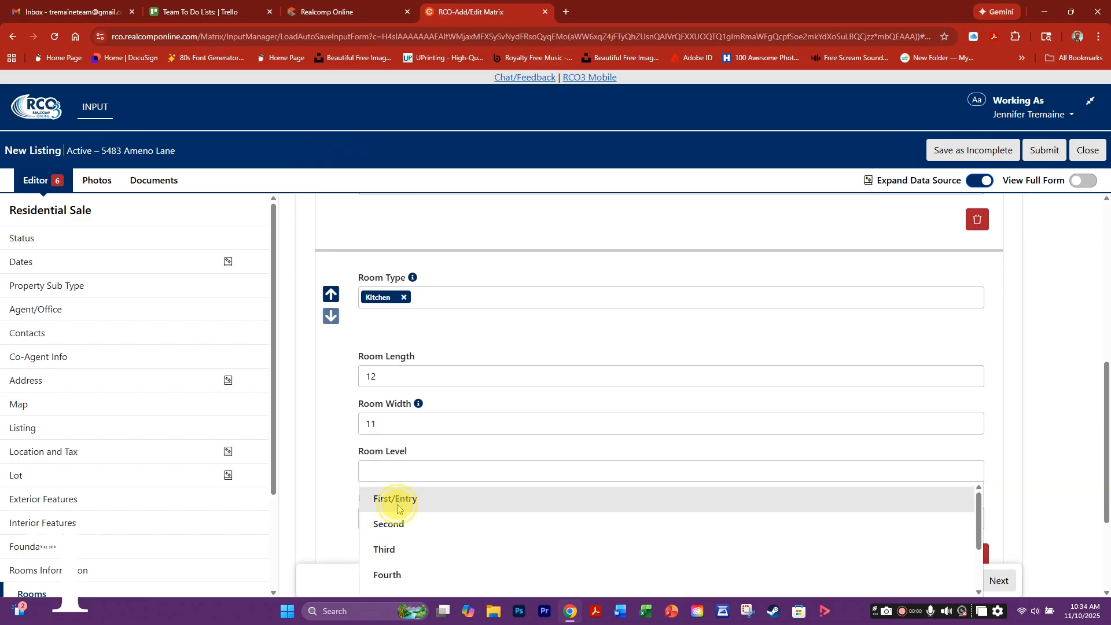
left_click(397, 511)
left_click(374, 464)
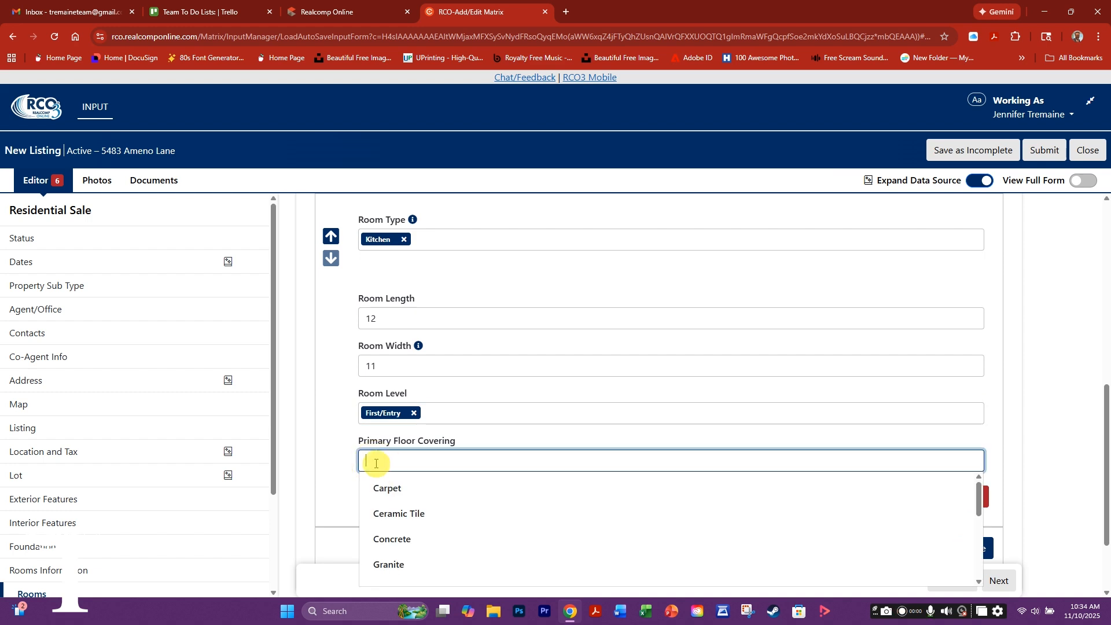
scroll(450, 505, "down", 1)
scroll(408, 555, "down", 3)
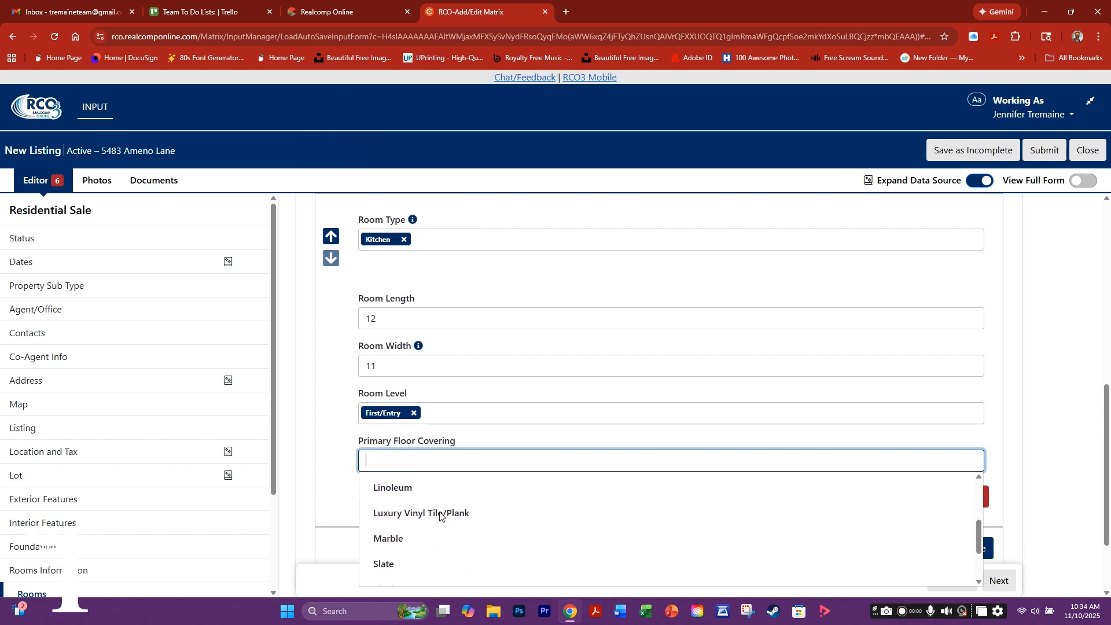
left_click(405, 569)
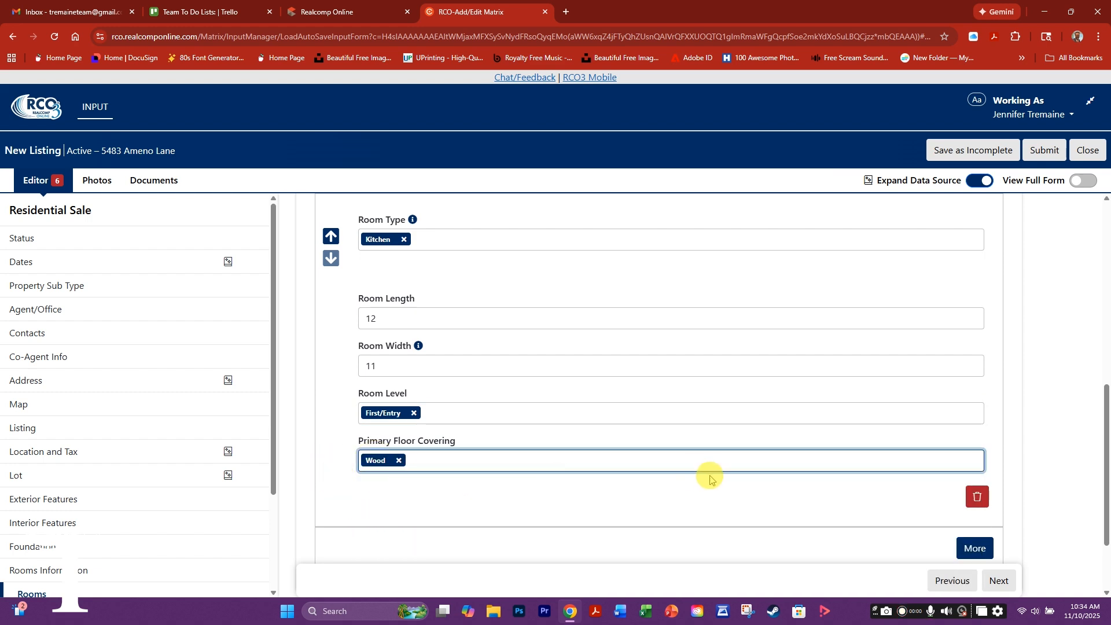
- On the Financial page, mark Association YN as Yes with a 200 Monthly fee
left_click(999, 581)
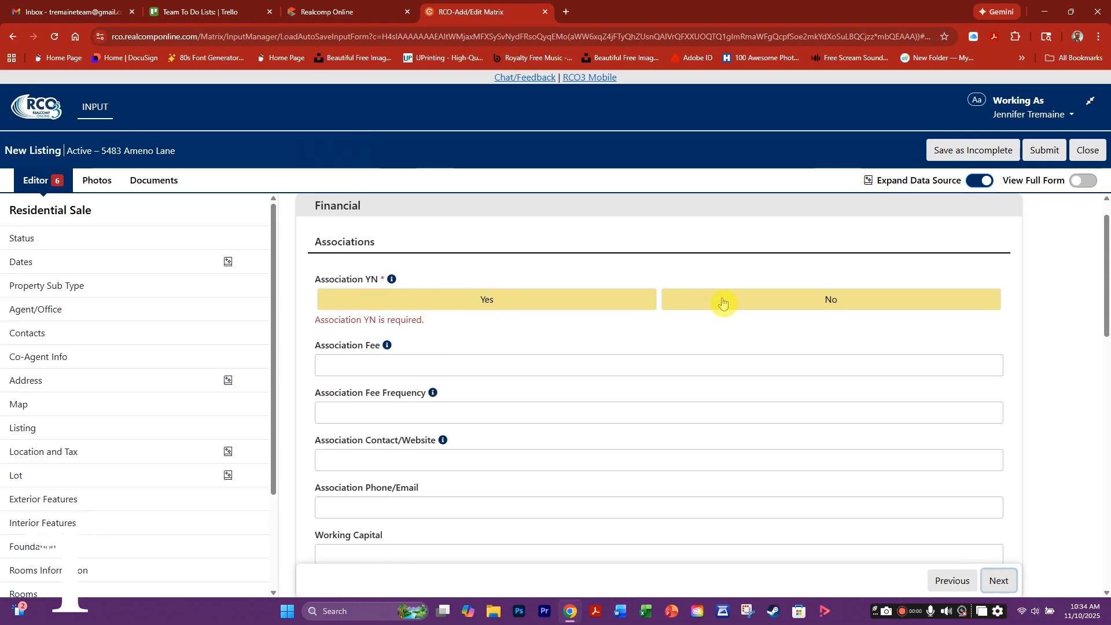
left_click(509, 299)
left_click(367, 352)
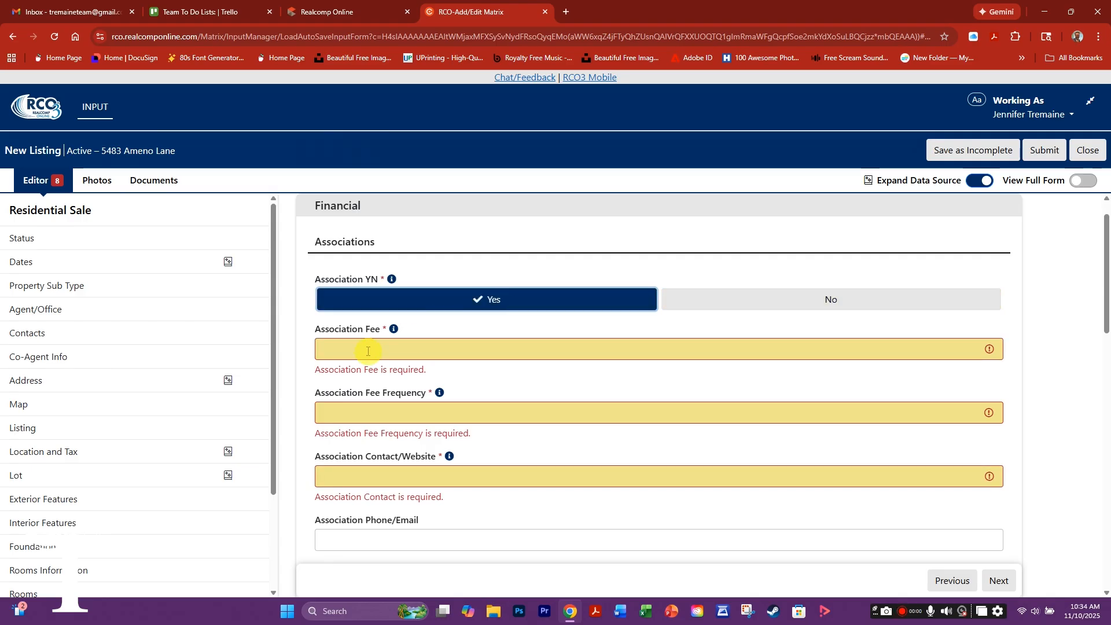
type("200")
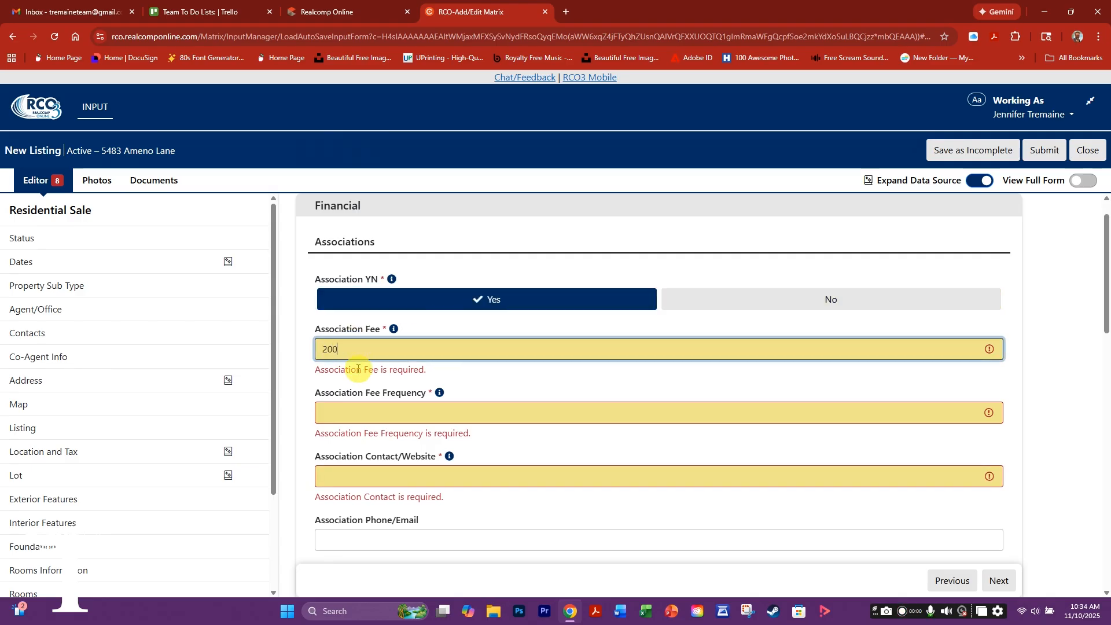
left_click(354, 413)
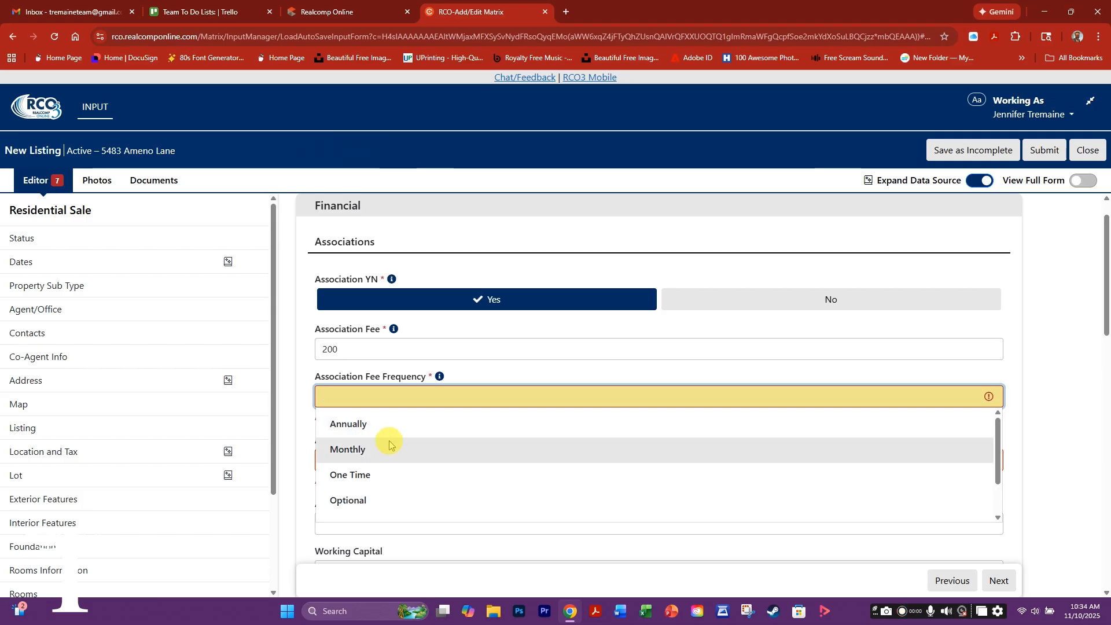
left_click(353, 446)
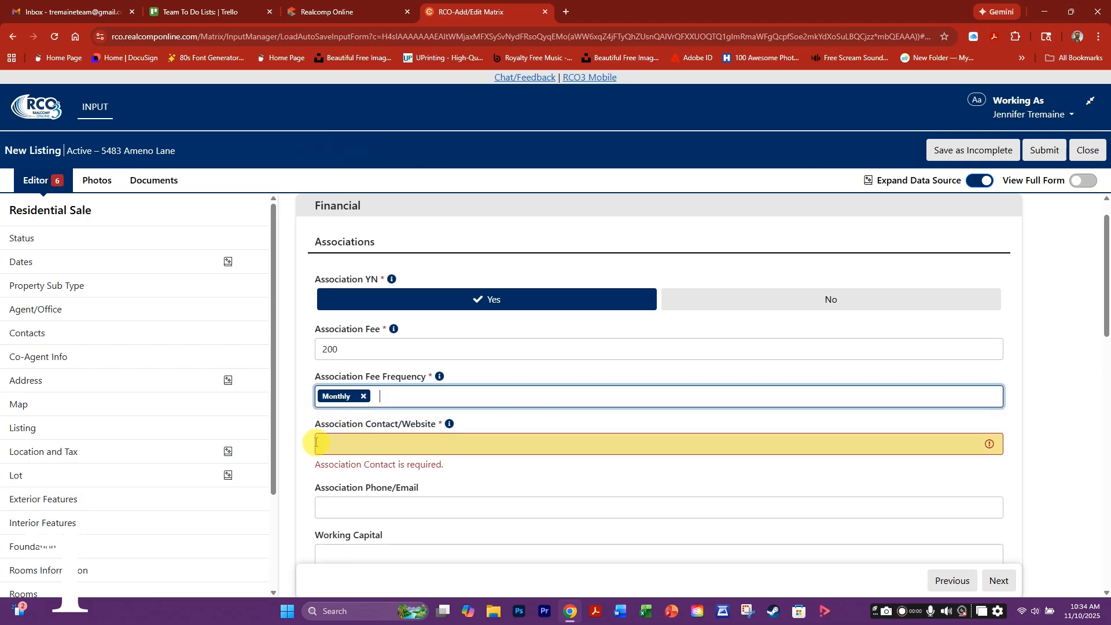
- Enter the association's contact phone number and its management company, Cummings Property Management
left_click(327, 447)
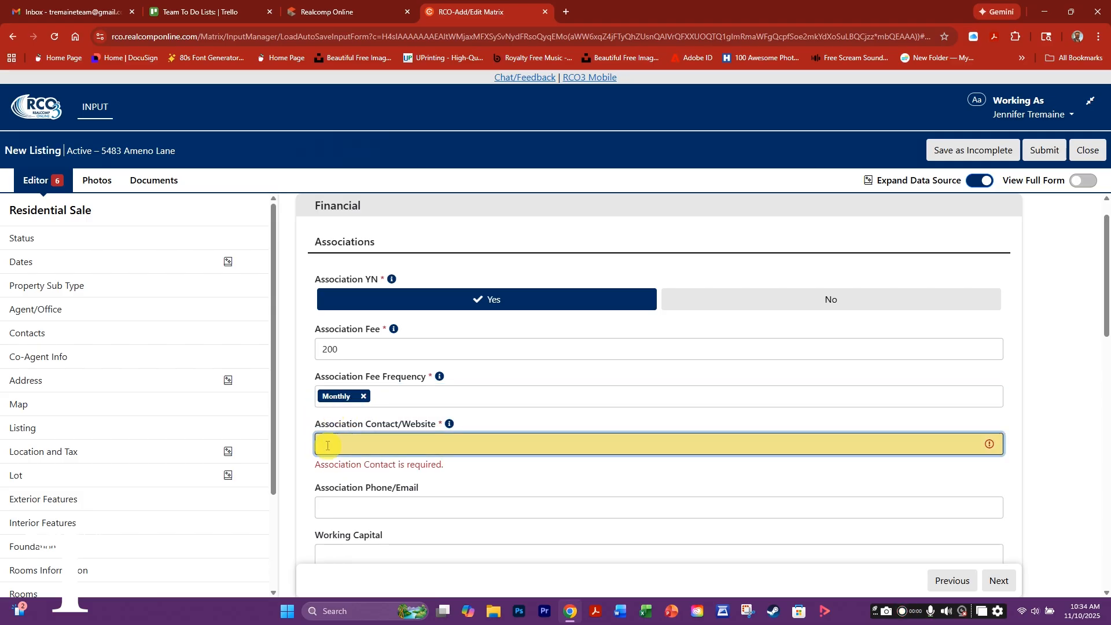
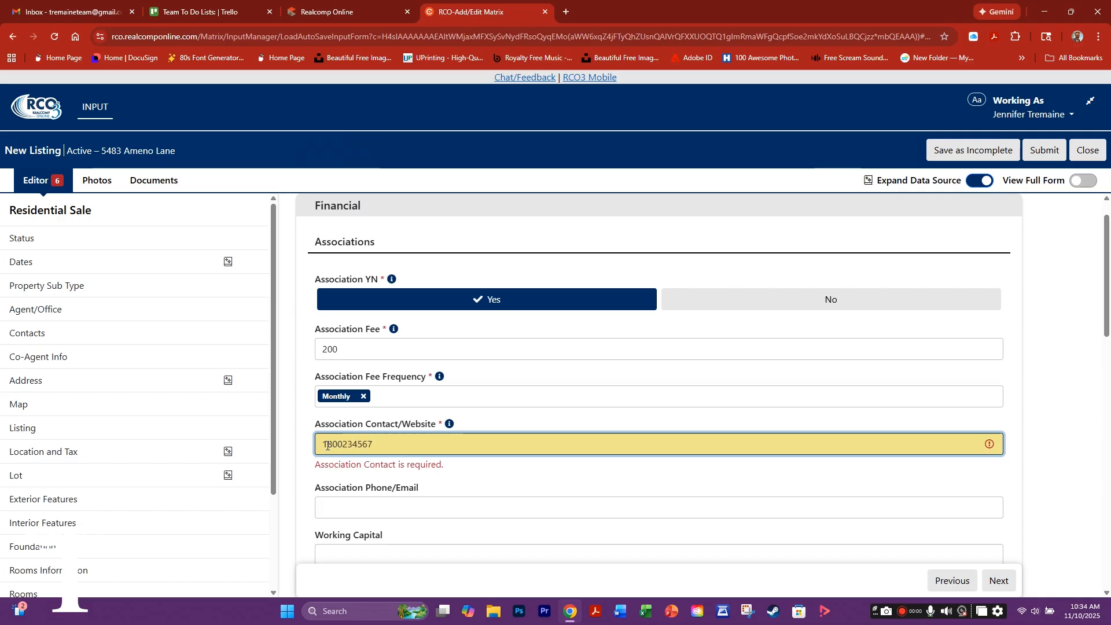
left_click(329, 505)
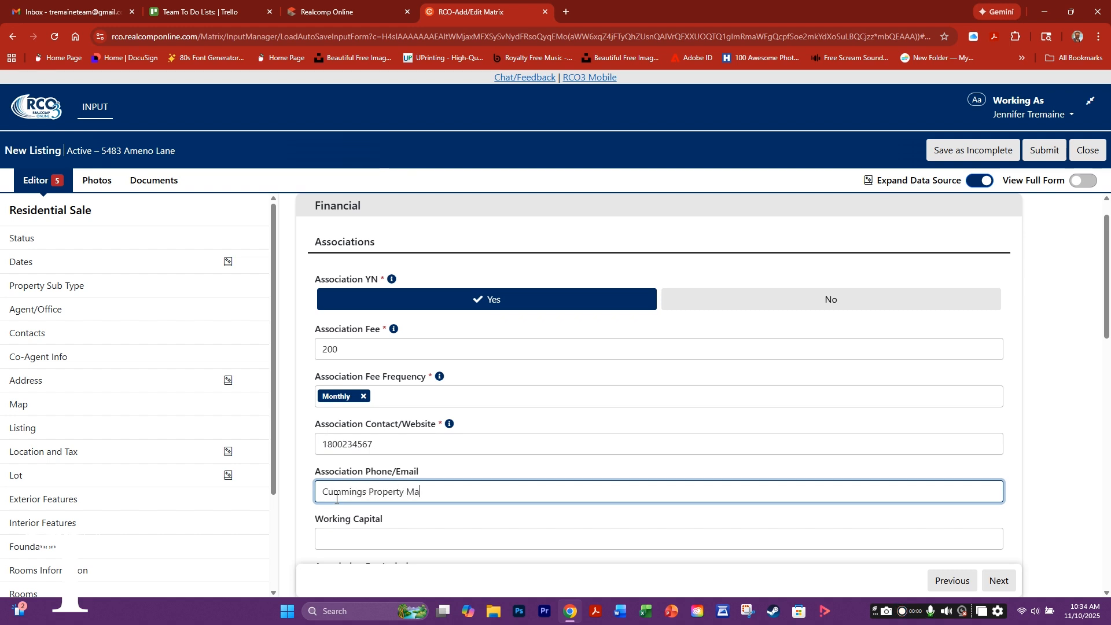
key("BackSpace")
key("BackSpace")
key("BackSpace")
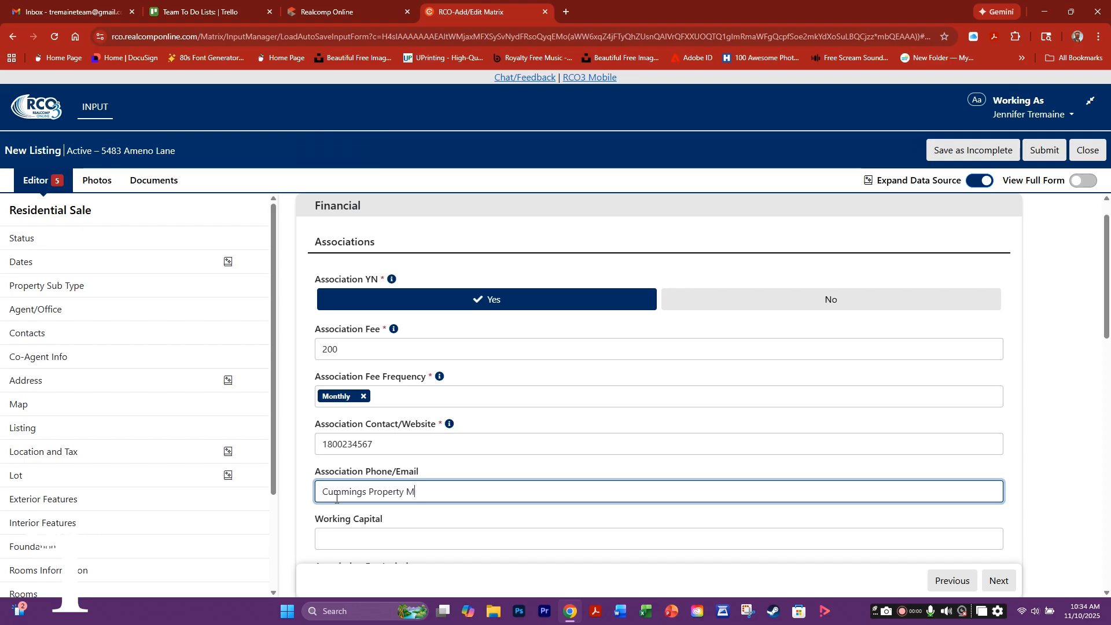
type("nmt")
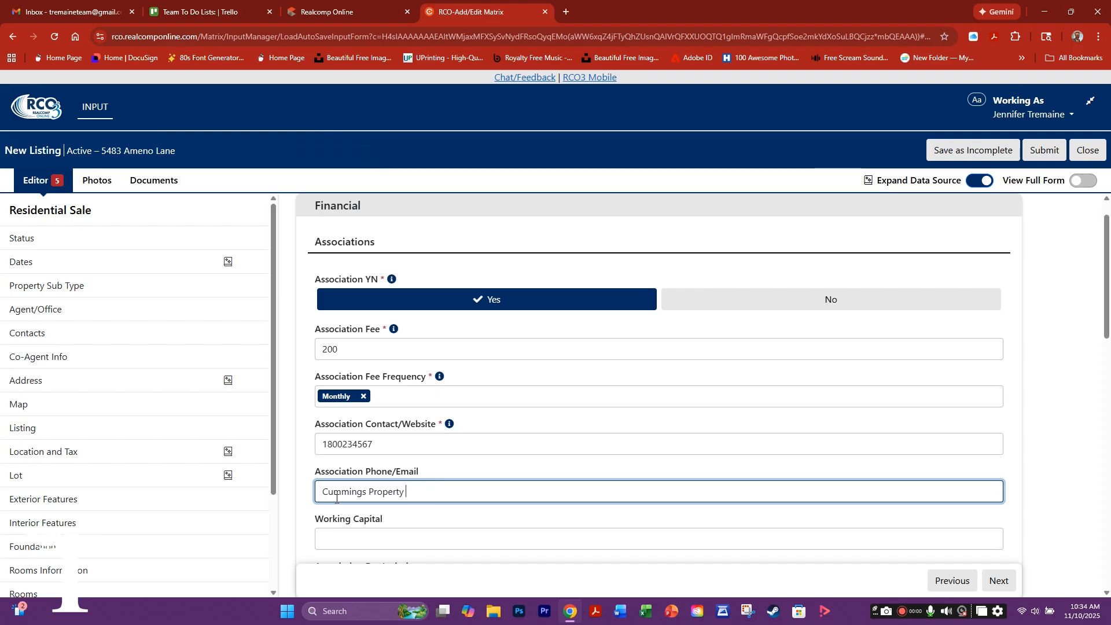
type("M")
scroll(396, 511, "down", 1)
left_click(396, 511)
scroll(416, 459, "down", 2)
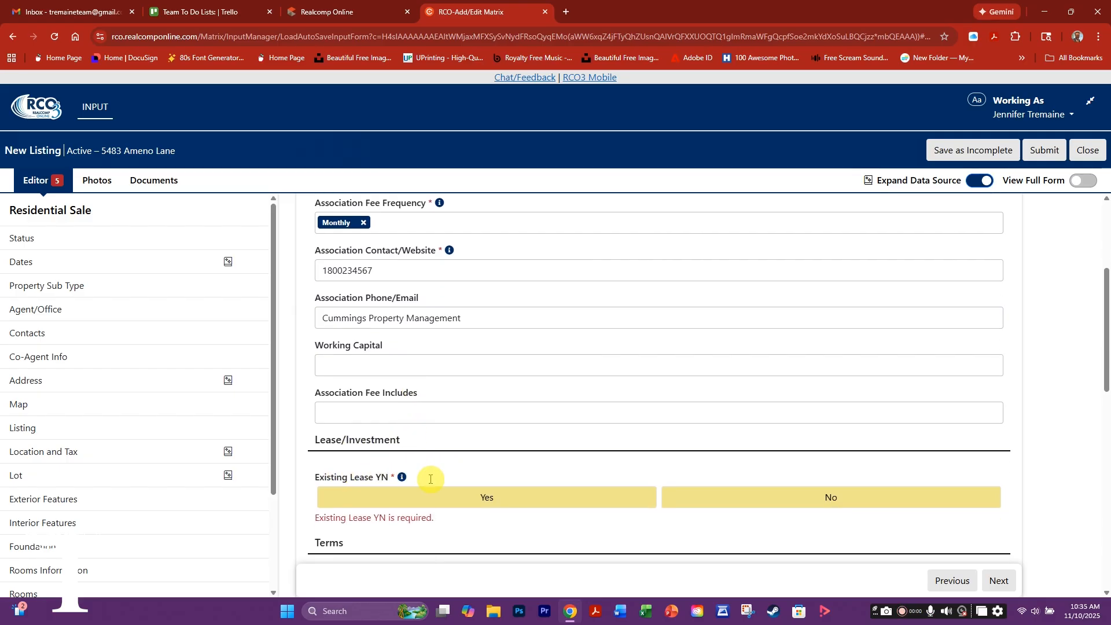
- Set Existing Lease to No, protection period to '6 mon', listing type Exclusive Right To Sell
left_click(672, 496)
scroll(636, 463, "down", 2)
left_click(340, 468)
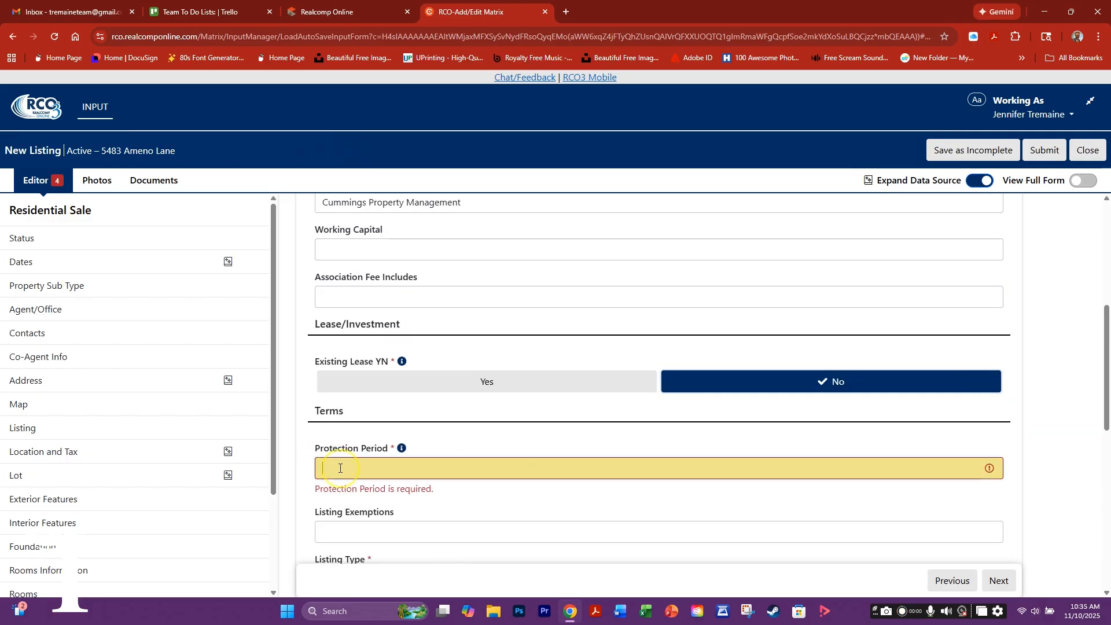
type("6 mont")
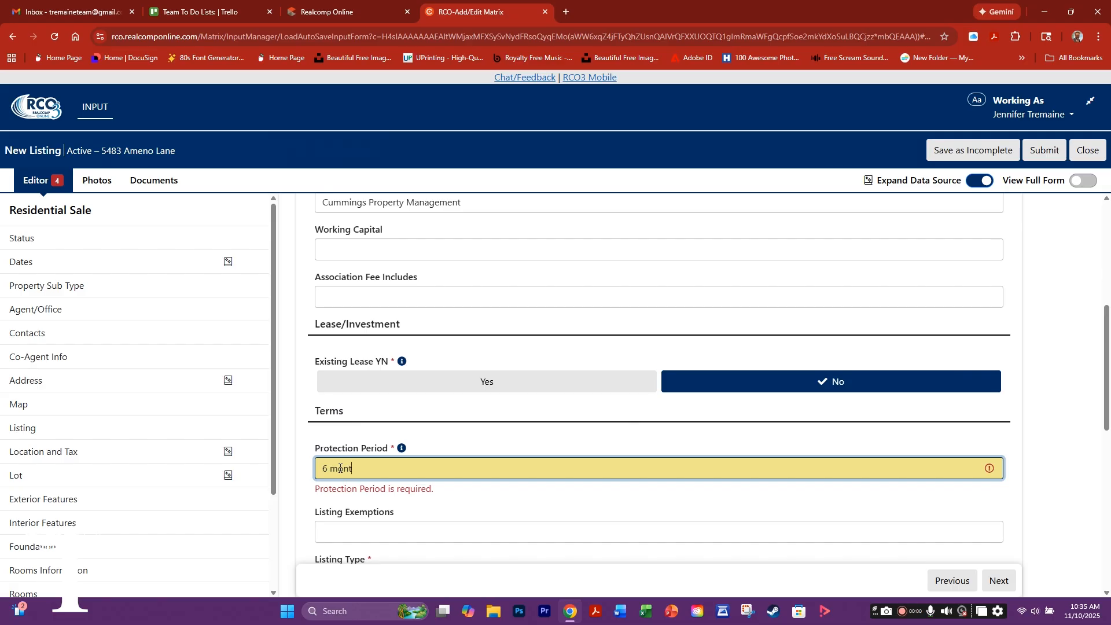
left_click(511, 502)
scroll(510, 502, "down", 1)
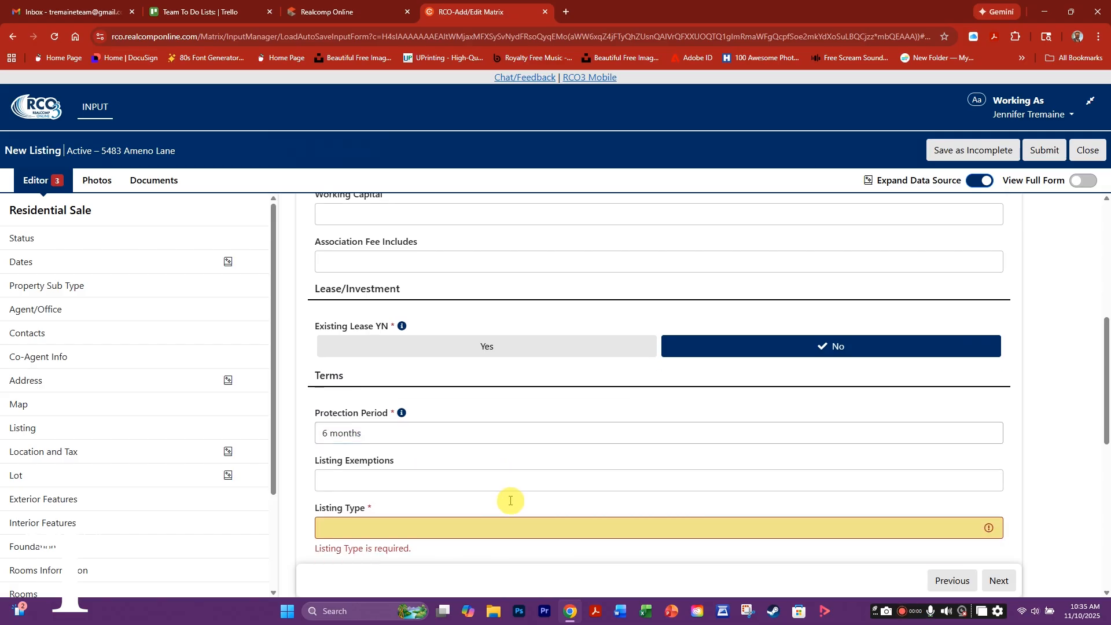
left_click(315, 512)
scroll(377, 509, "down", 1)
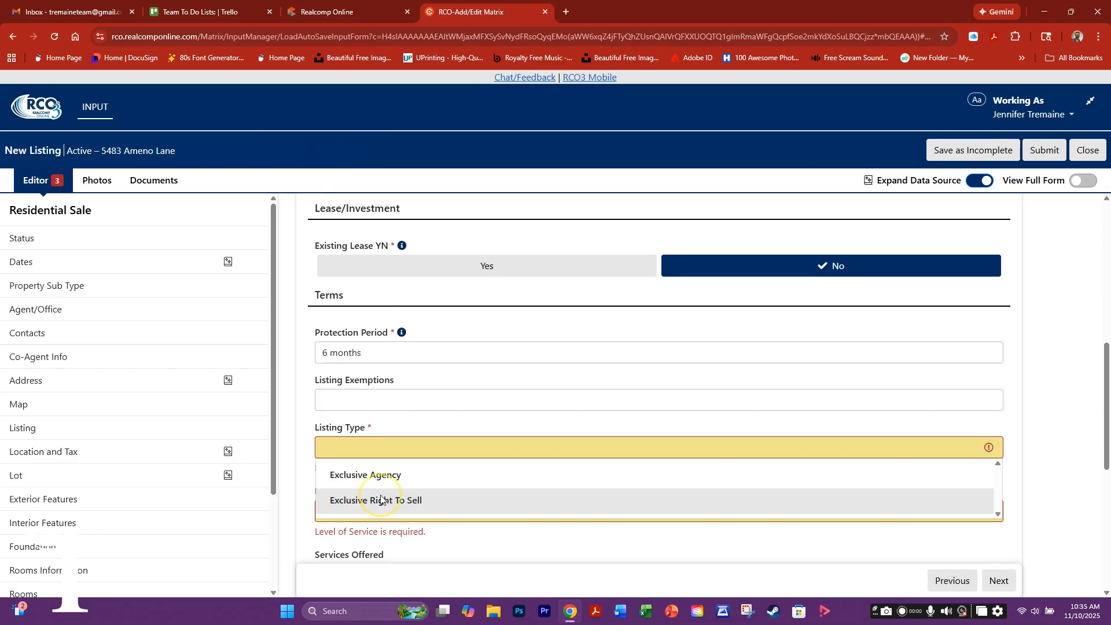
left_click(416, 493)
scroll(357, 498, "down", 3)
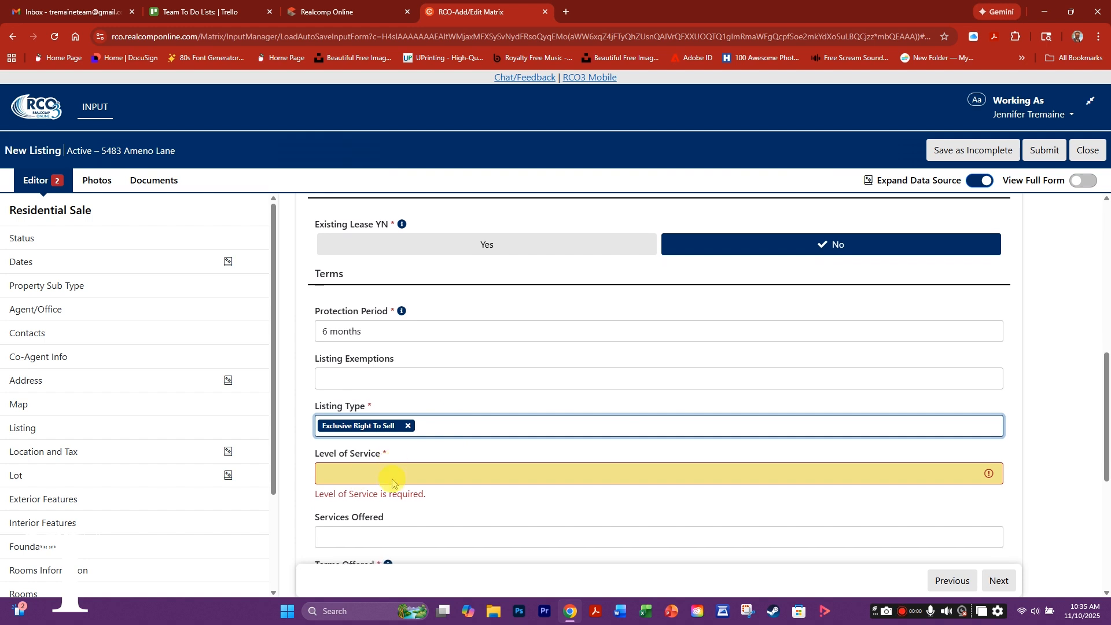
- Set Level of Service to Full Service and tick all five Services Offered
left_click(335, 321)
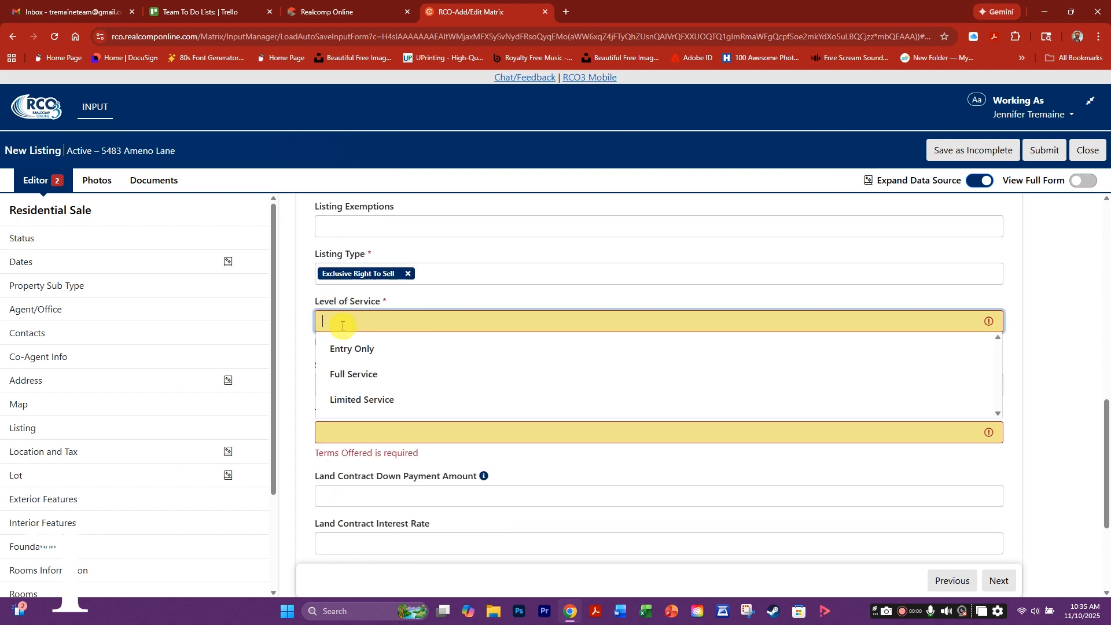
left_click(358, 374)
left_click(338, 372)
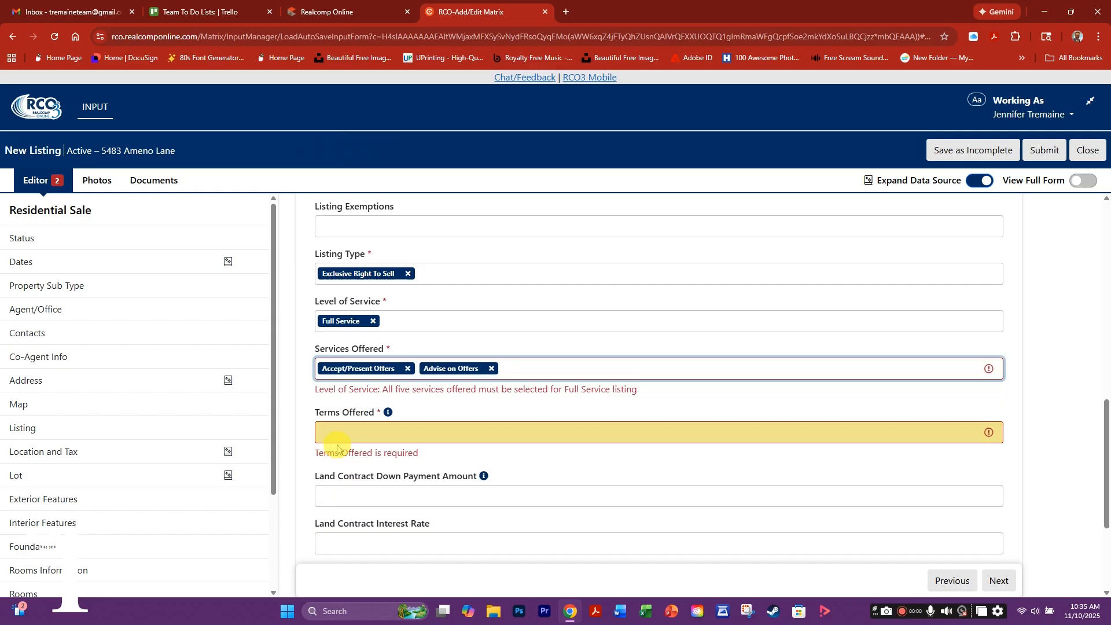
left_click(531, 373)
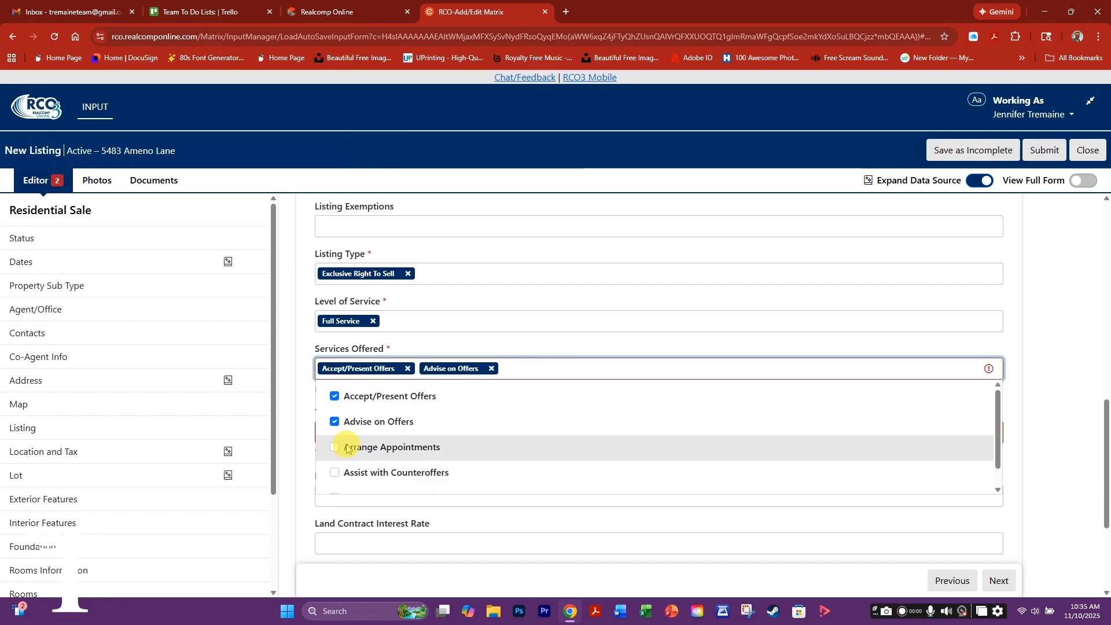
left_click(335, 447)
left_click(336, 474)
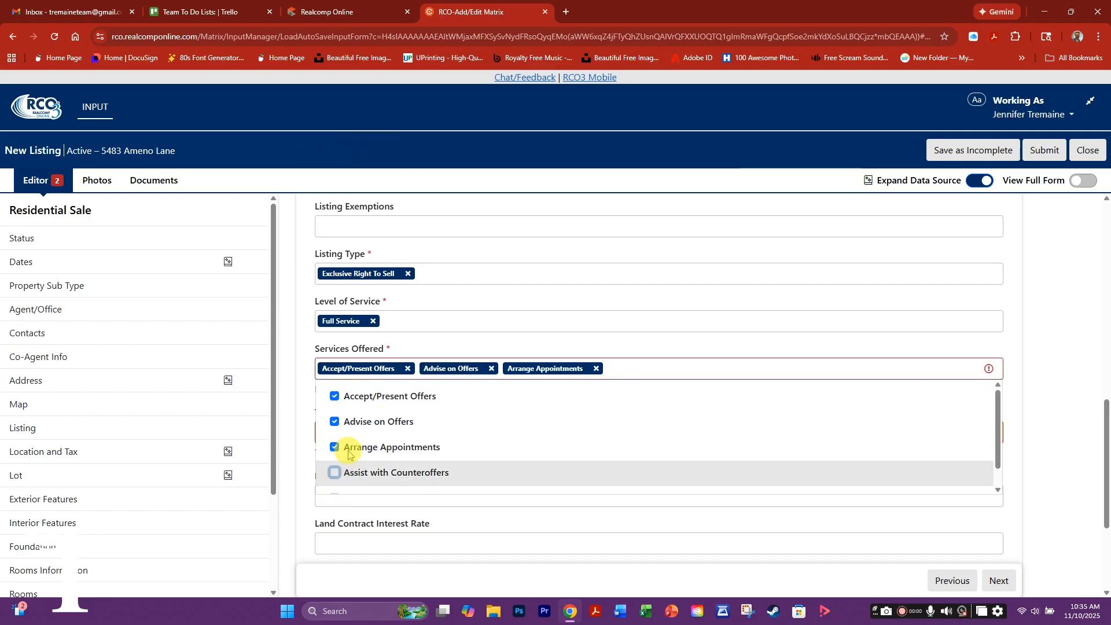
scroll(322, 449, "down", 1)
left_click(333, 478)
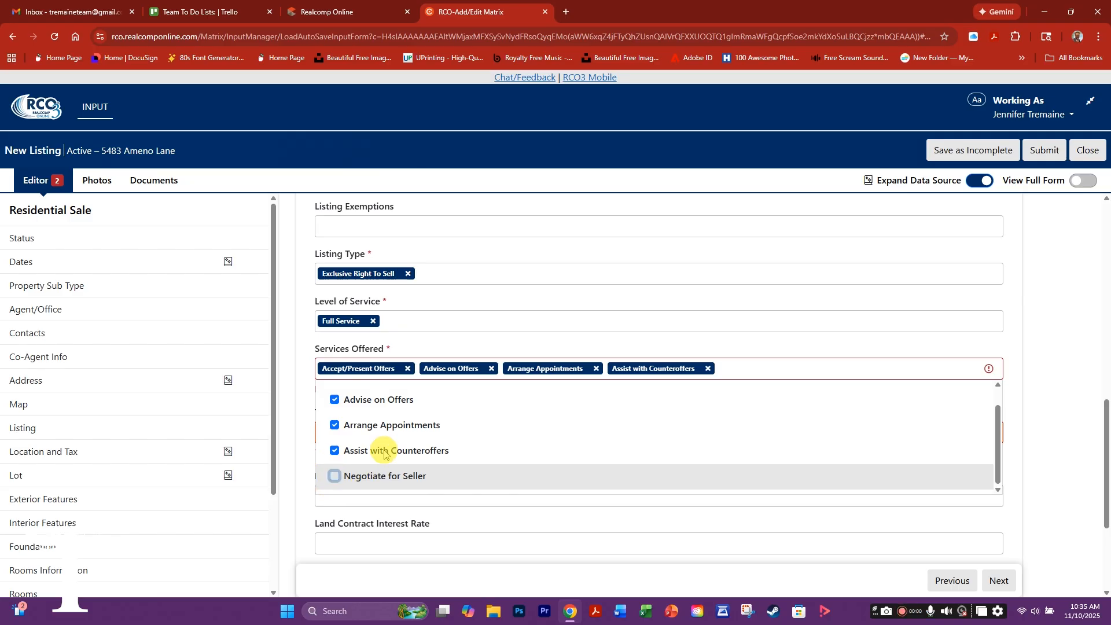
scroll(675, 283, "down", 3)
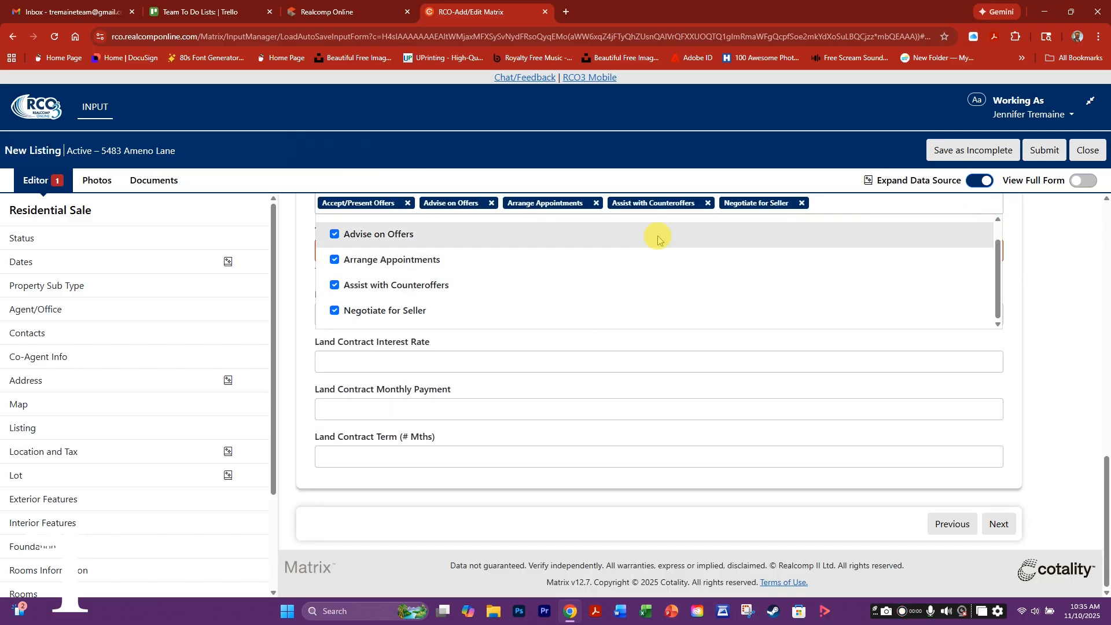
left_click(335, 250)
- Select Cash, Conventional, FHA and VA Loan under Terms Offered
left_click(335, 250)
left_click(339, 305)
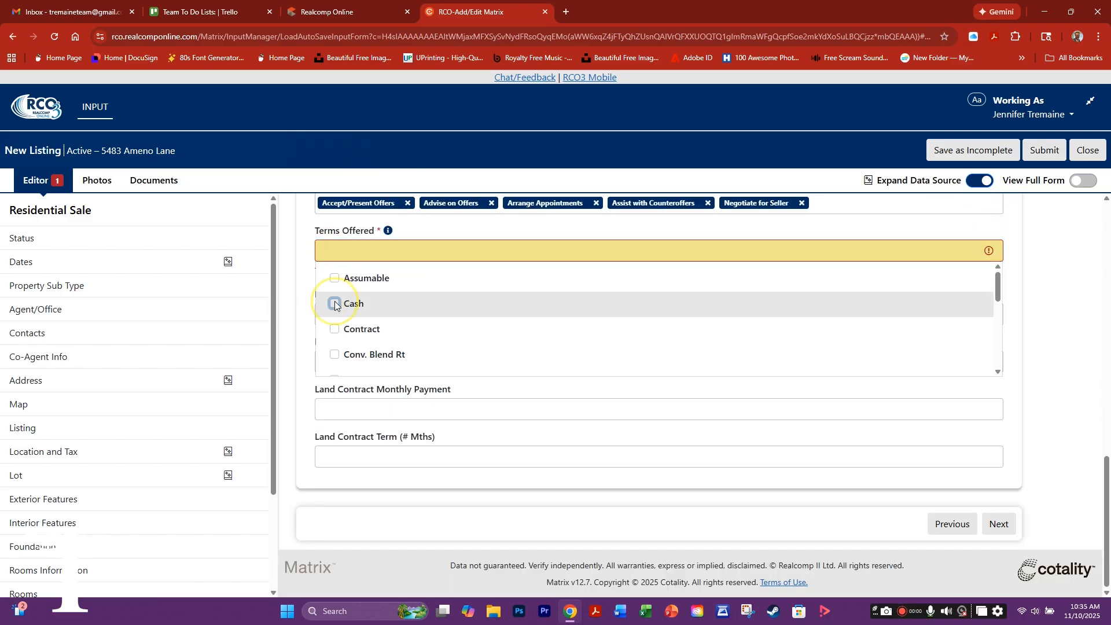
scroll(340, 308, "down", 2)
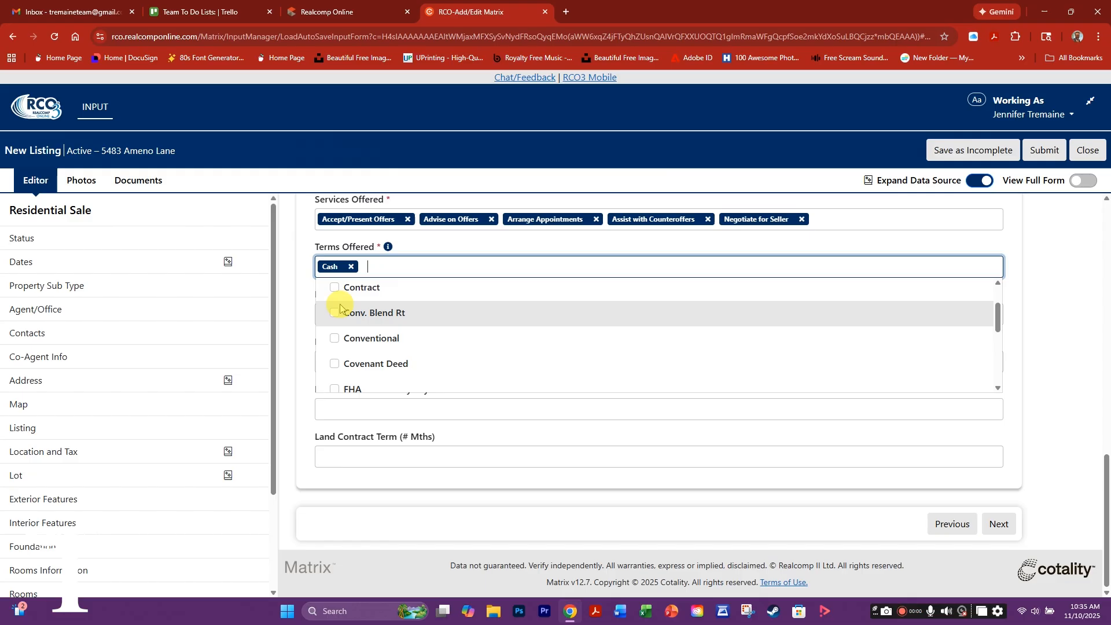
left_click(341, 339)
scroll(348, 348, "down", 2)
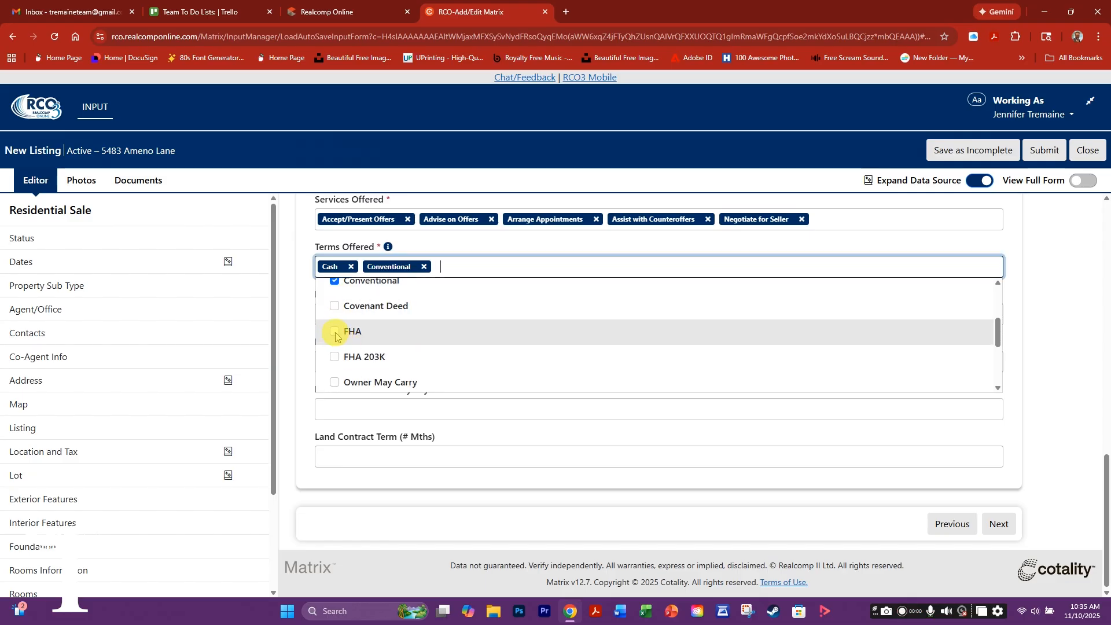
left_click(356, 336)
scroll(359, 351, "down", 3)
left_click(334, 369)
scroll(388, 359, "down", 1)
left_click(453, 431)
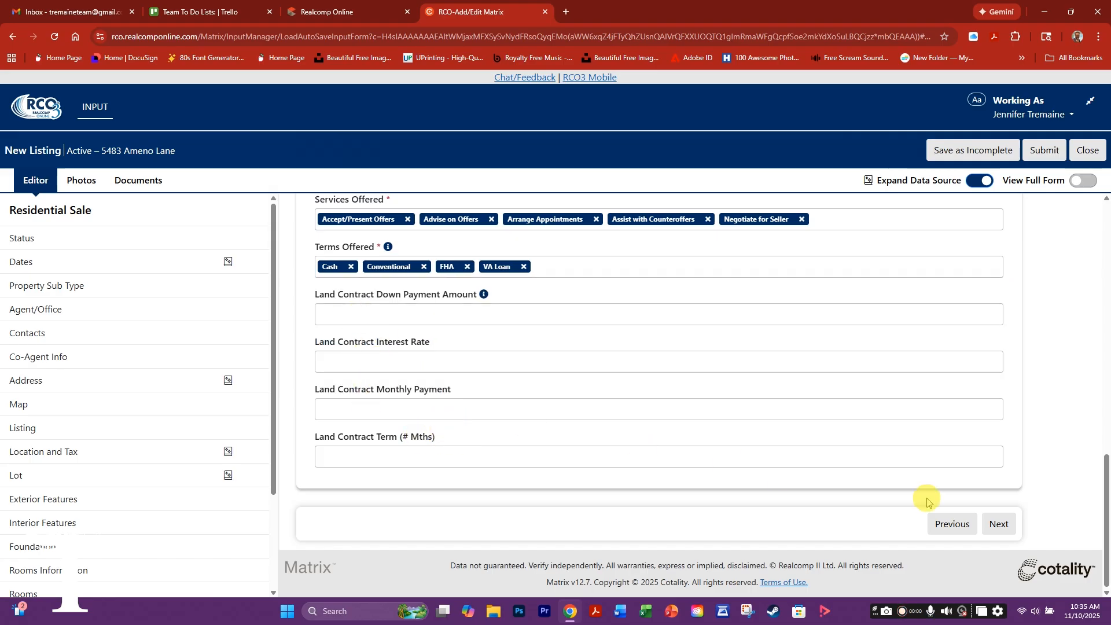
- On the Remarks page, write the public remarks describing the house
left_click(996, 523)
left_click(367, 303)
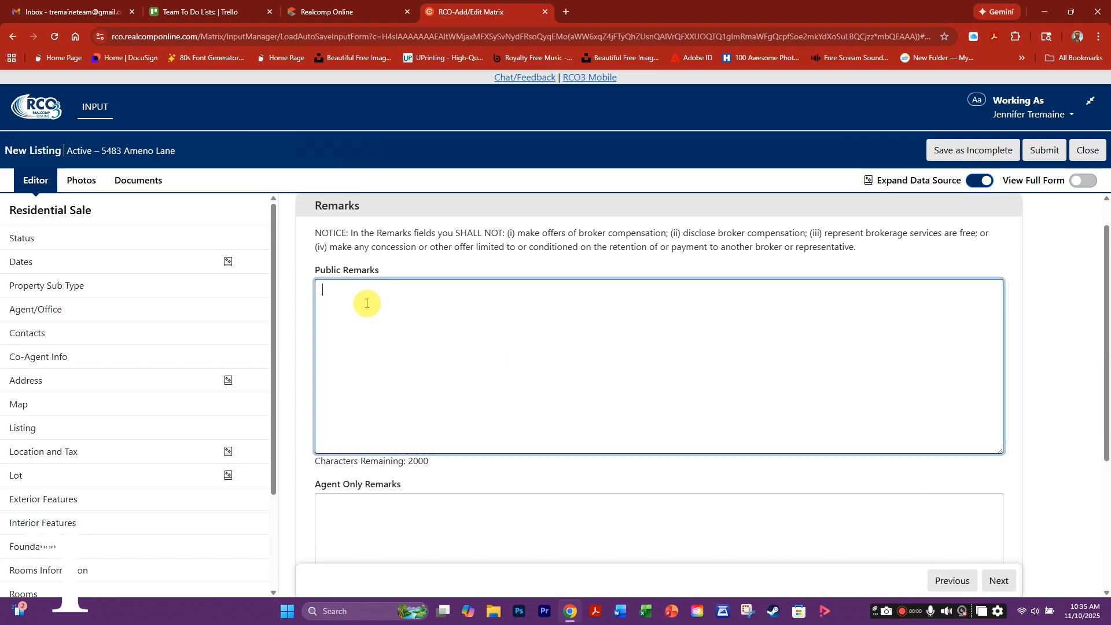
type("This is the best house on the planet and here i")
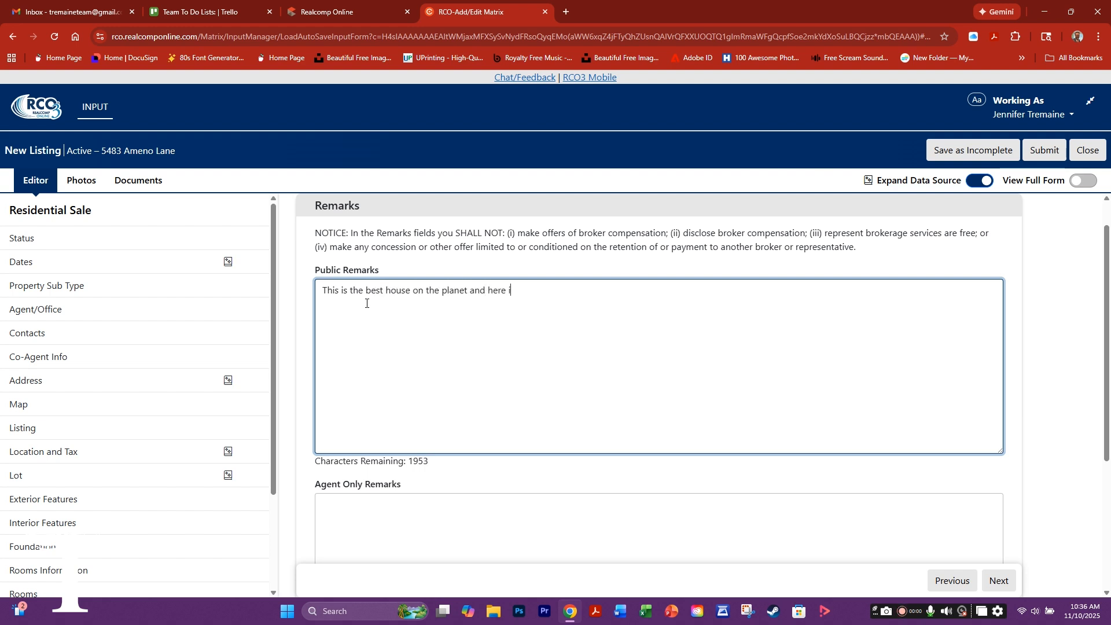
type("you will love it!")
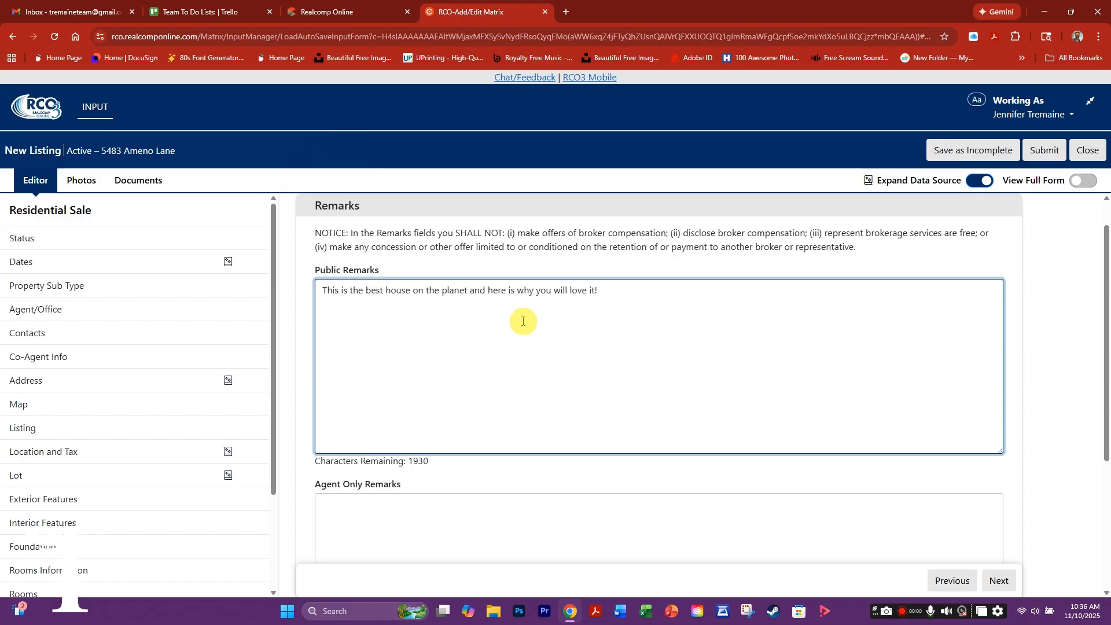
scroll(682, 395, "down", 2)
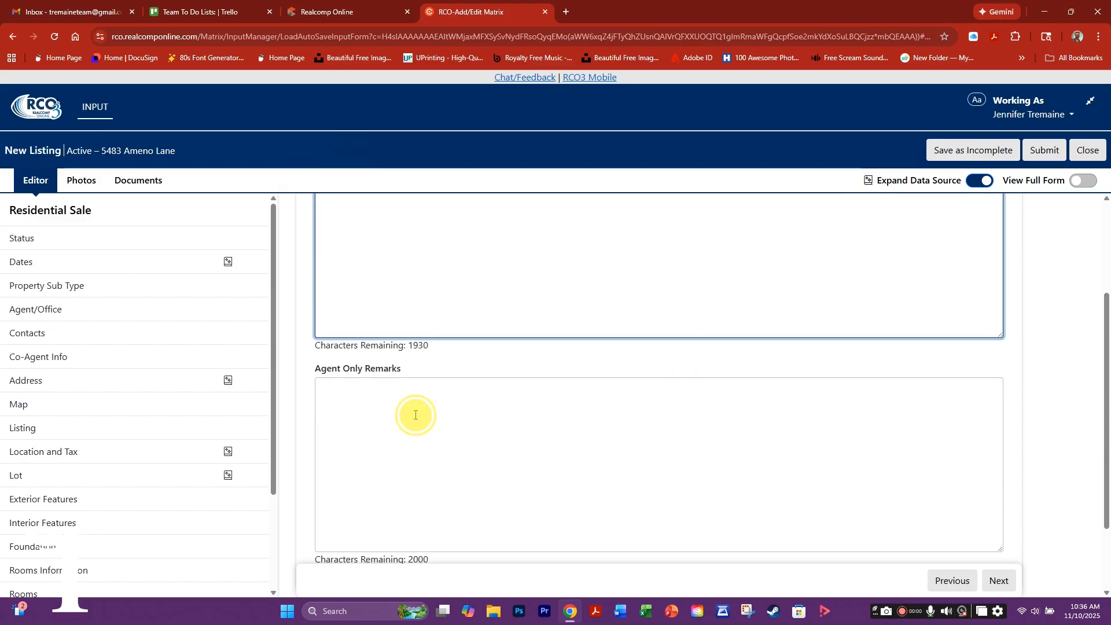
- Add the agent-only remark 'Lockbox around back on the fence post'
left_click(415, 415)
type("Lo")
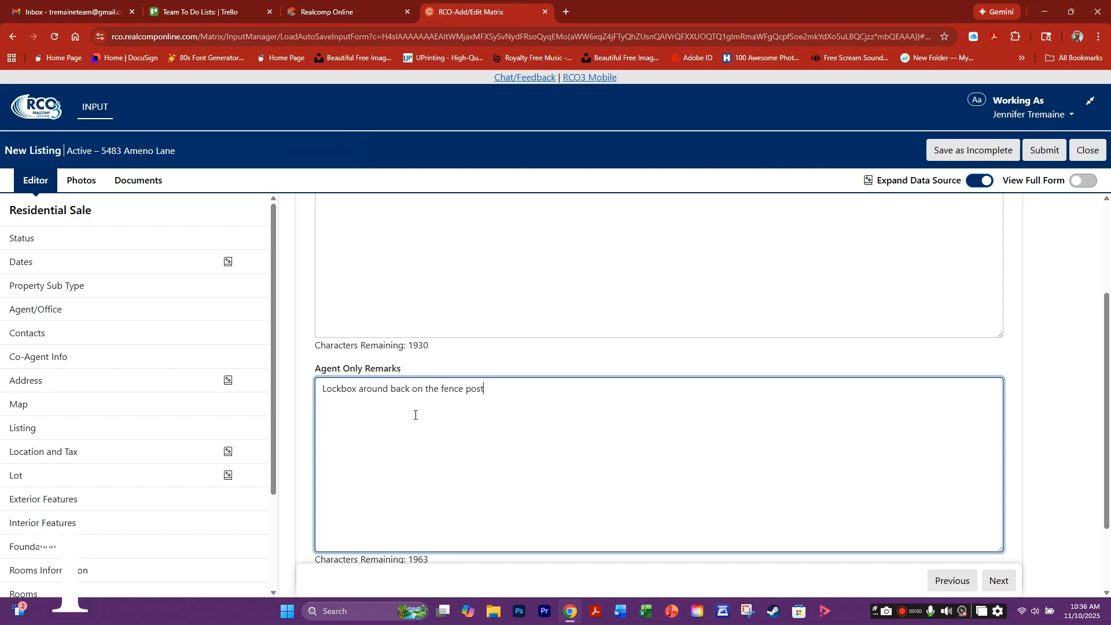
scroll(382, 429, "down", 2)
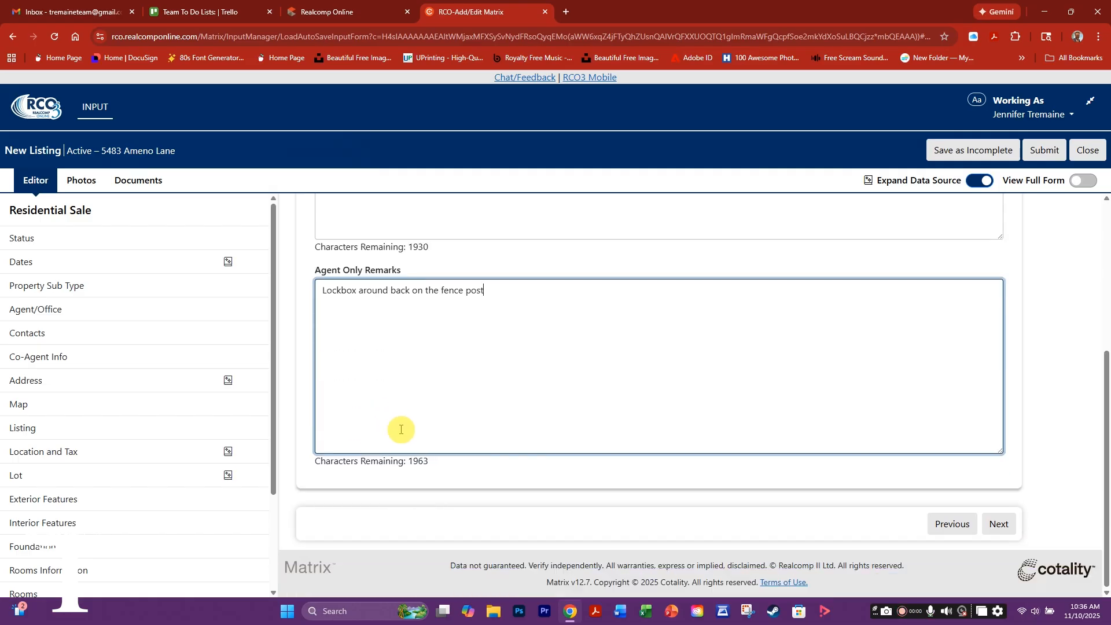
- Advance past the Green Energy and Internet Permissions pages to the Virtual Tour page
left_click(998, 525)
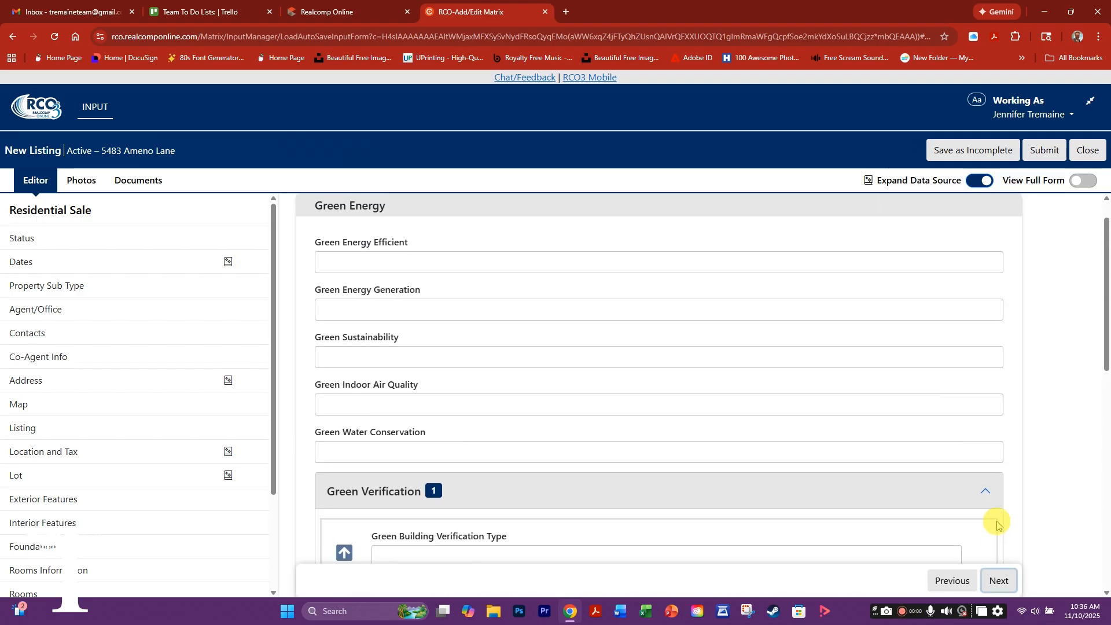
scroll(536, 457, "down", 8)
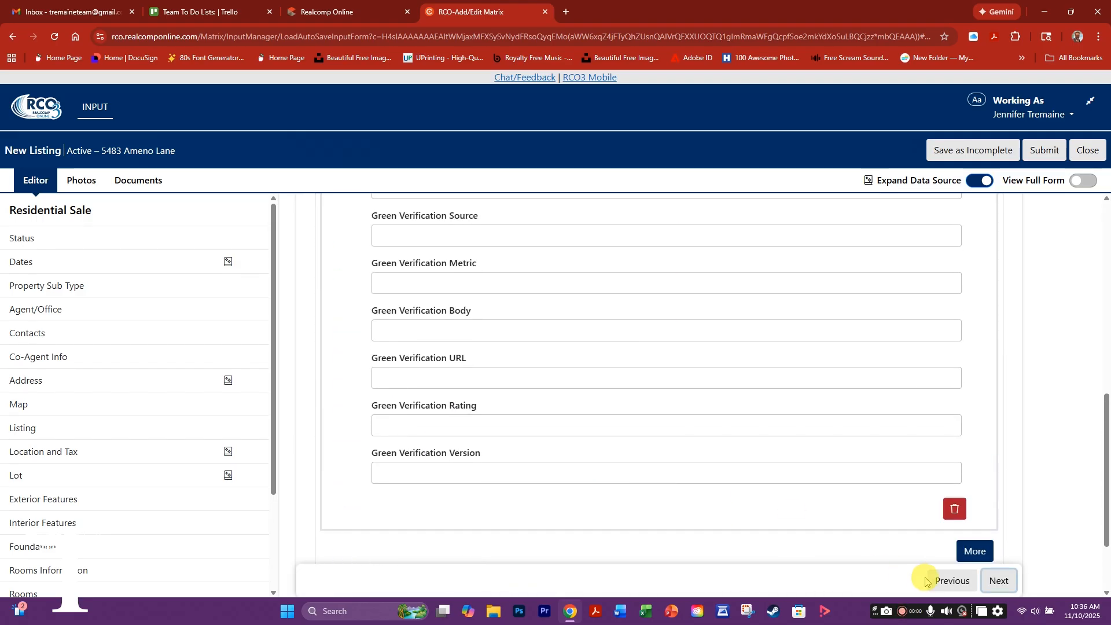
left_click(999, 582)
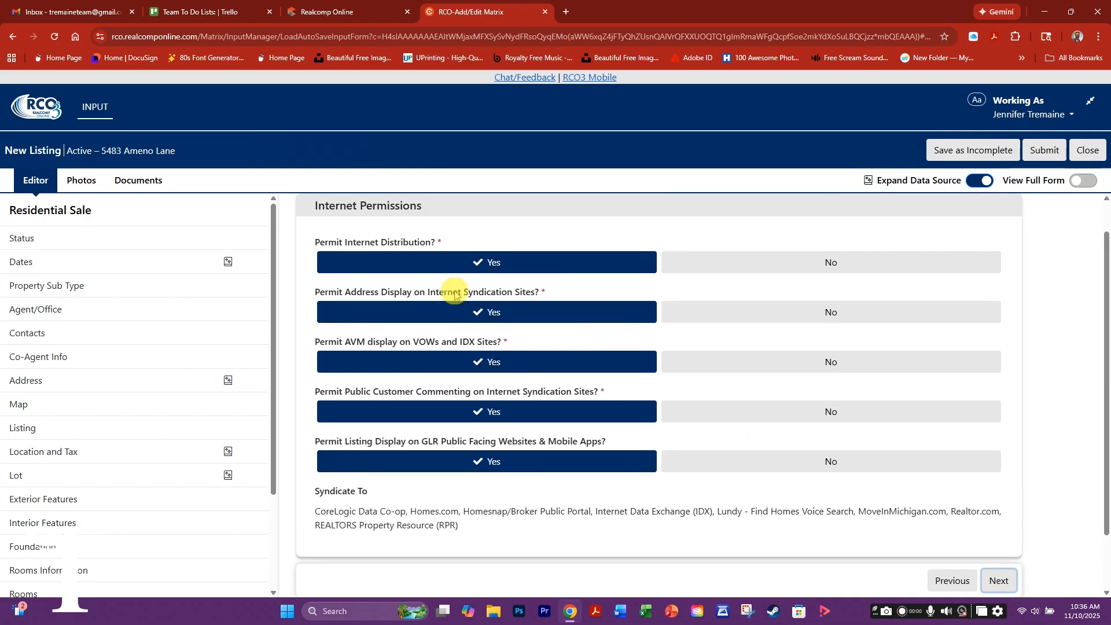
scroll(984, 520, "down", 1)
left_click(997, 525)
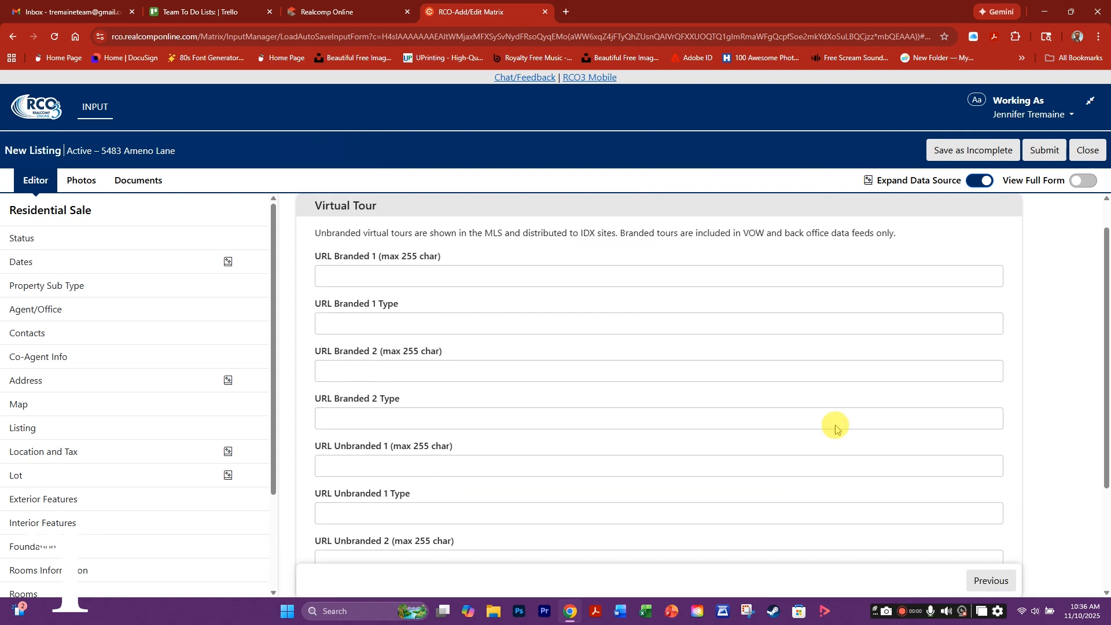
- Enter 'URL where your virtual tour is uploaded' in URL Branded 1
left_click(334, 275)
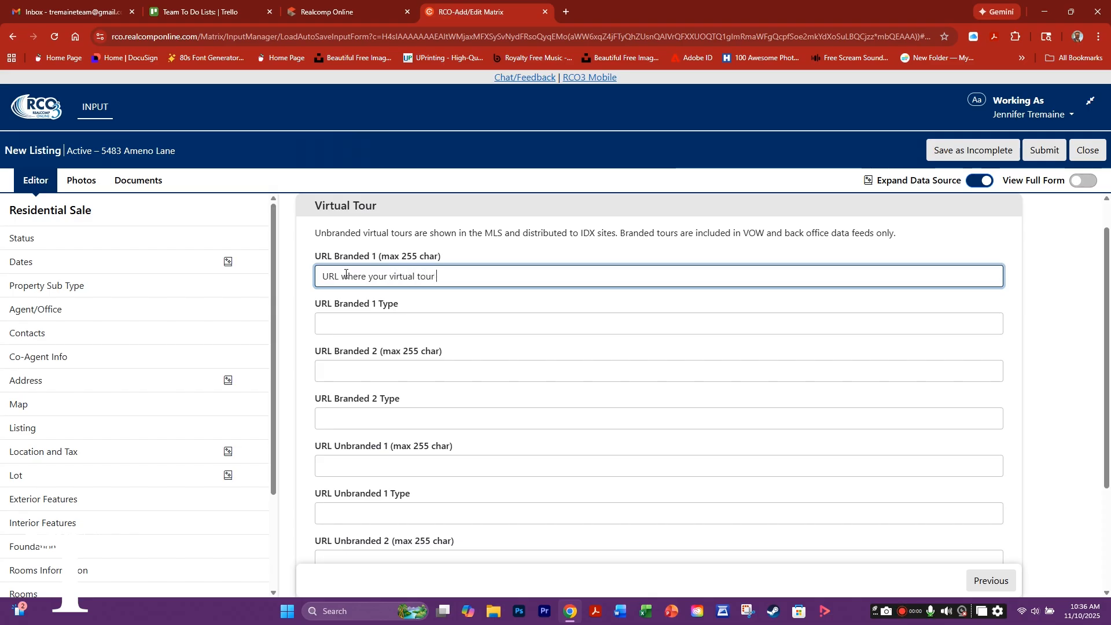
type("is uploaded")
scroll(561, 347, "up", 1)
left_click(1066, 230)
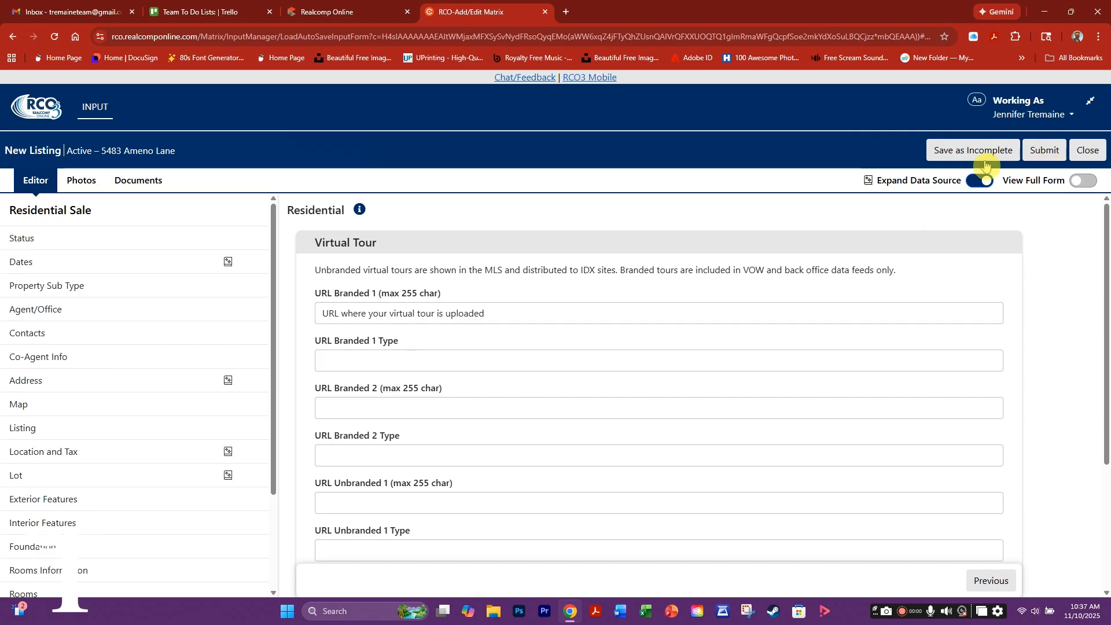
left_click(952, 152)
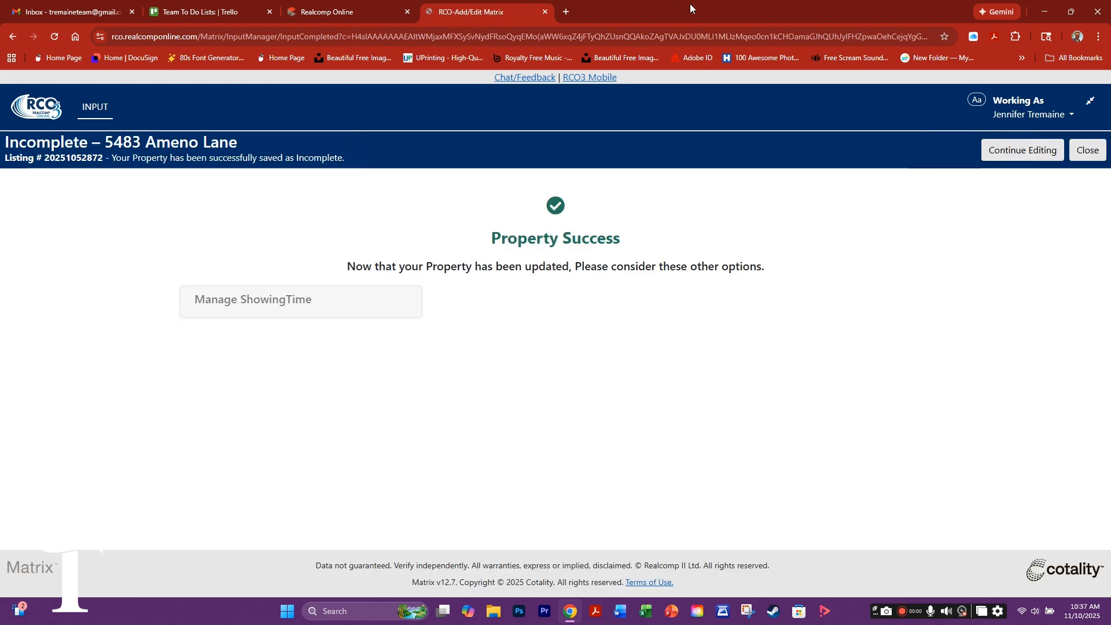
left_click(690, 6)
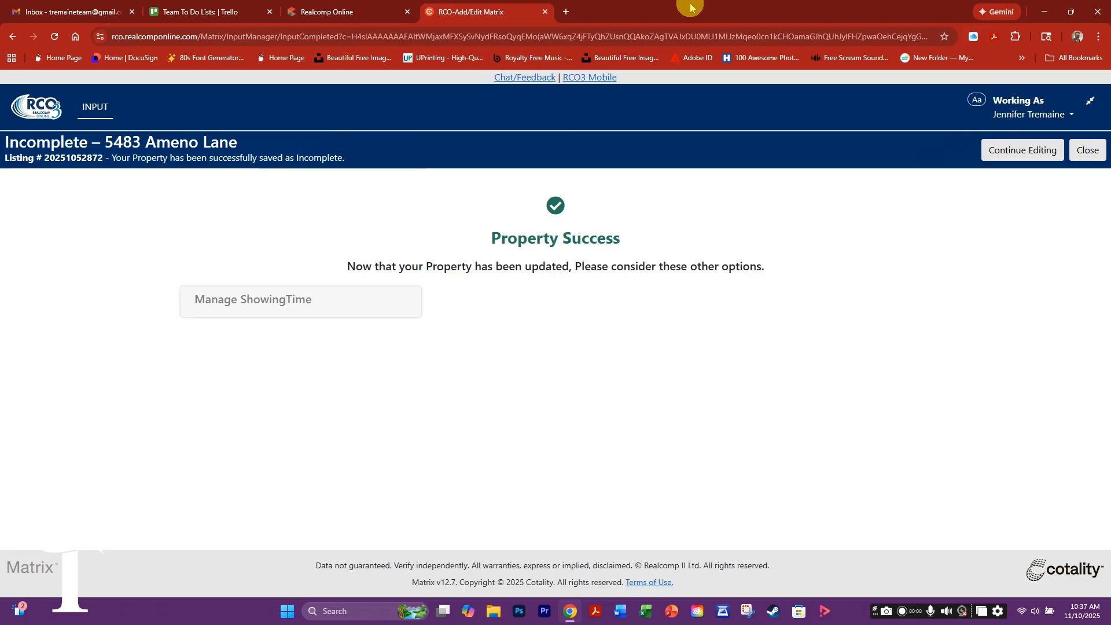